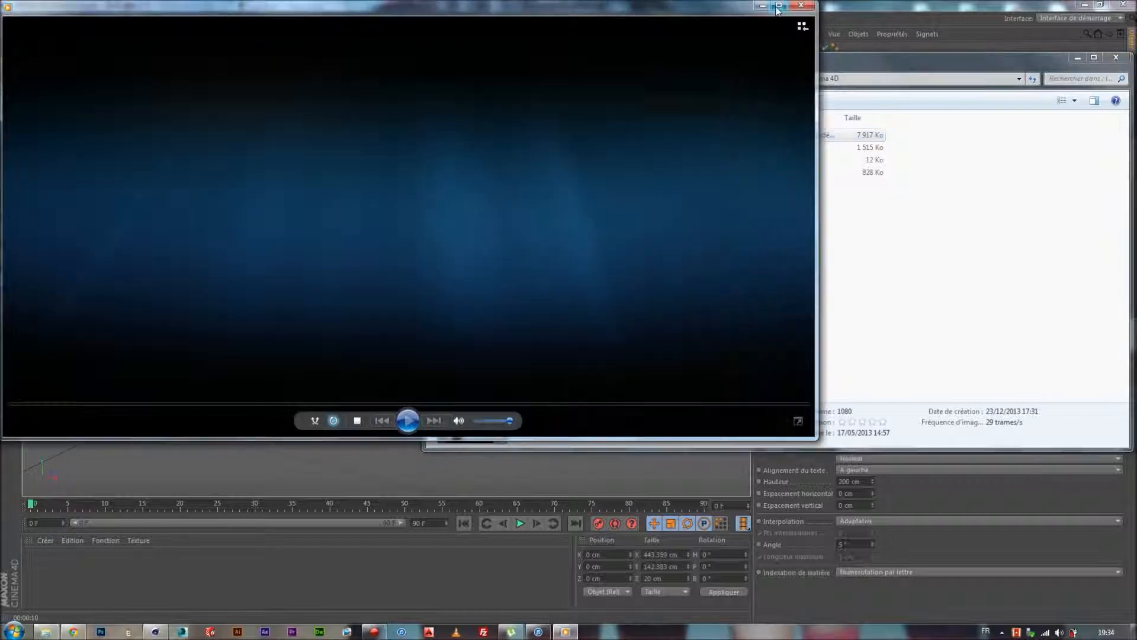
Step: Watch the Bourne Effect 2.avi reference video full screen, close the player and minimize the file window
left_click(779, 6)
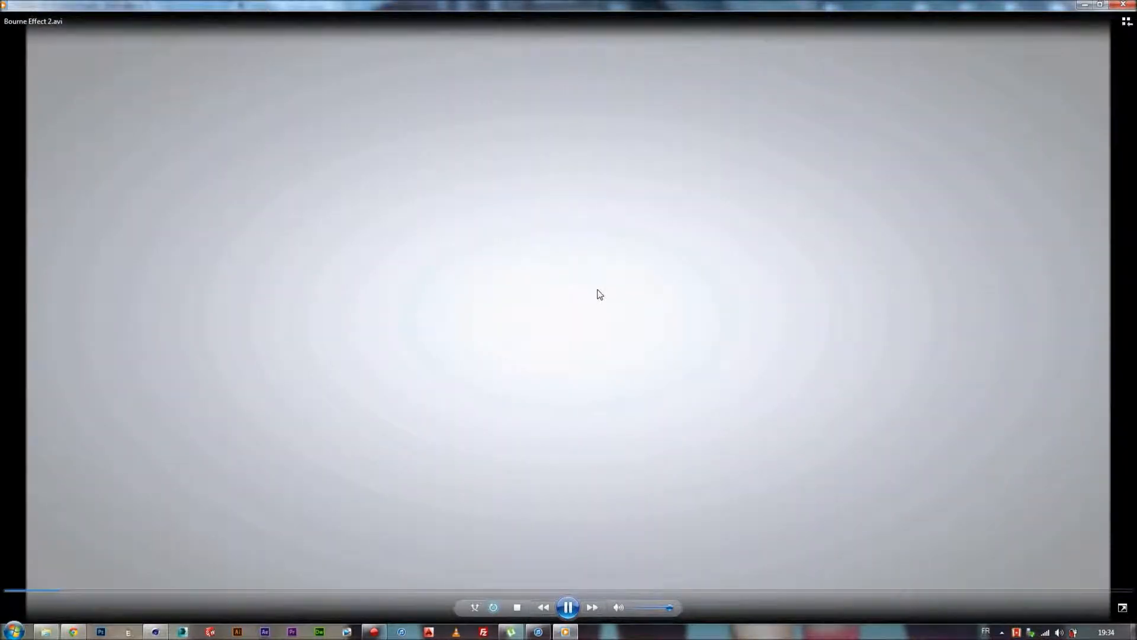
double_click(598, 292)
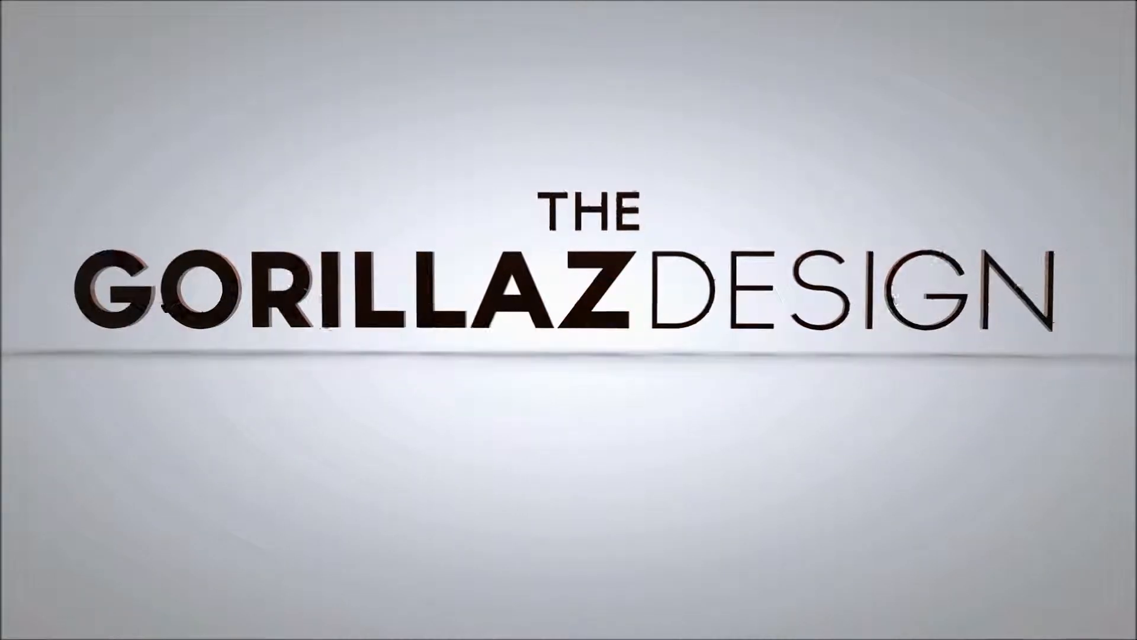
double_click(617, 324)
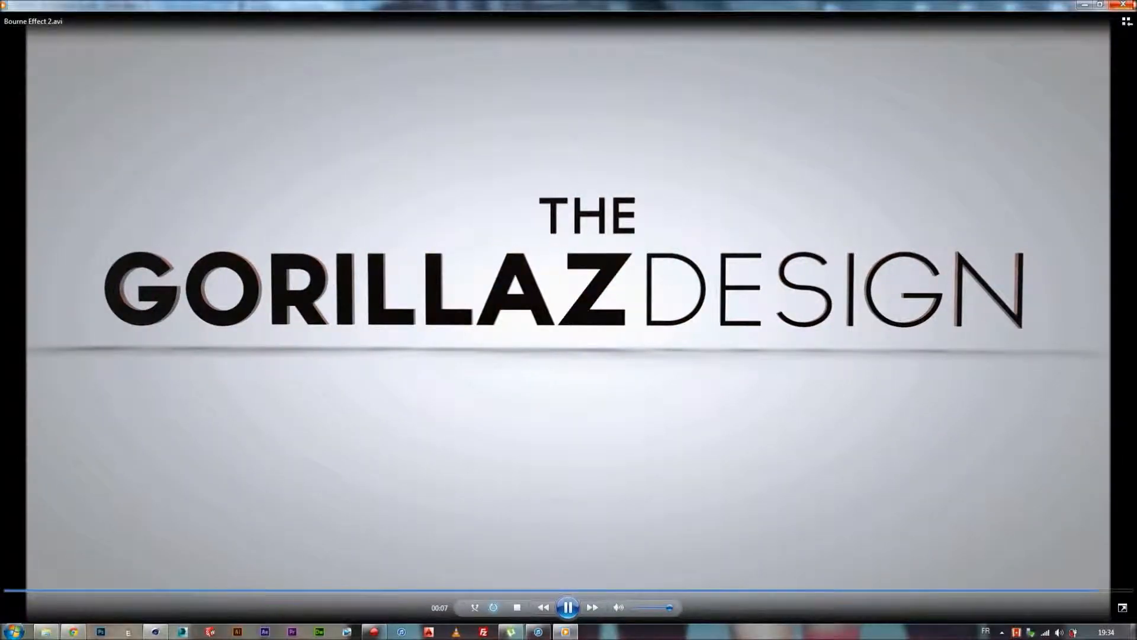
left_click(1122, 4)
left_click(626, 214)
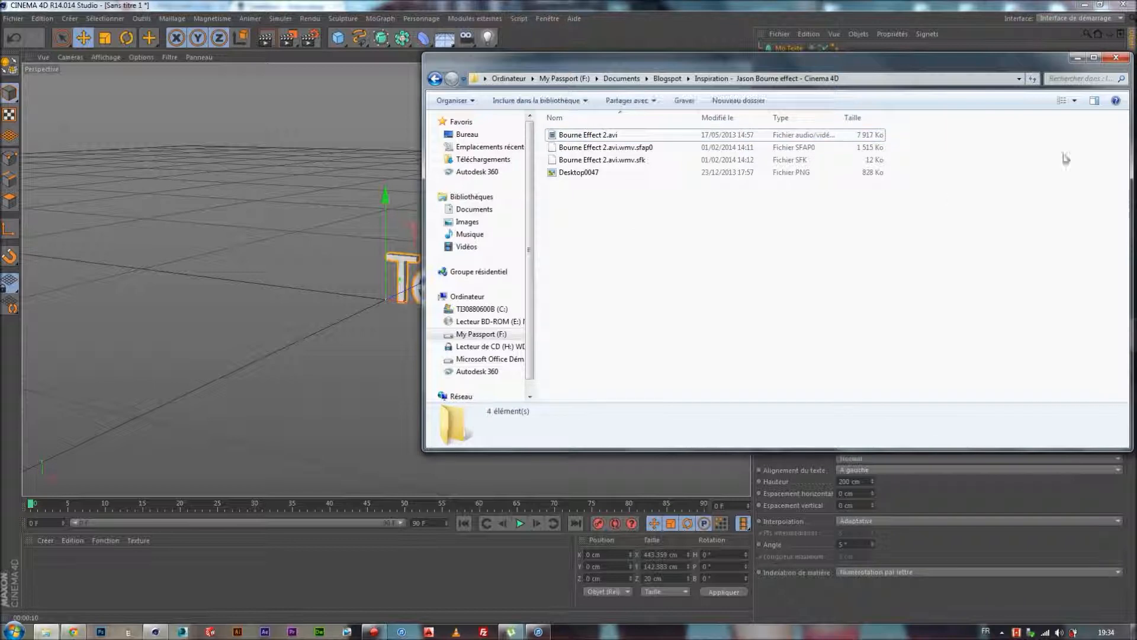
left_click(1075, 59)
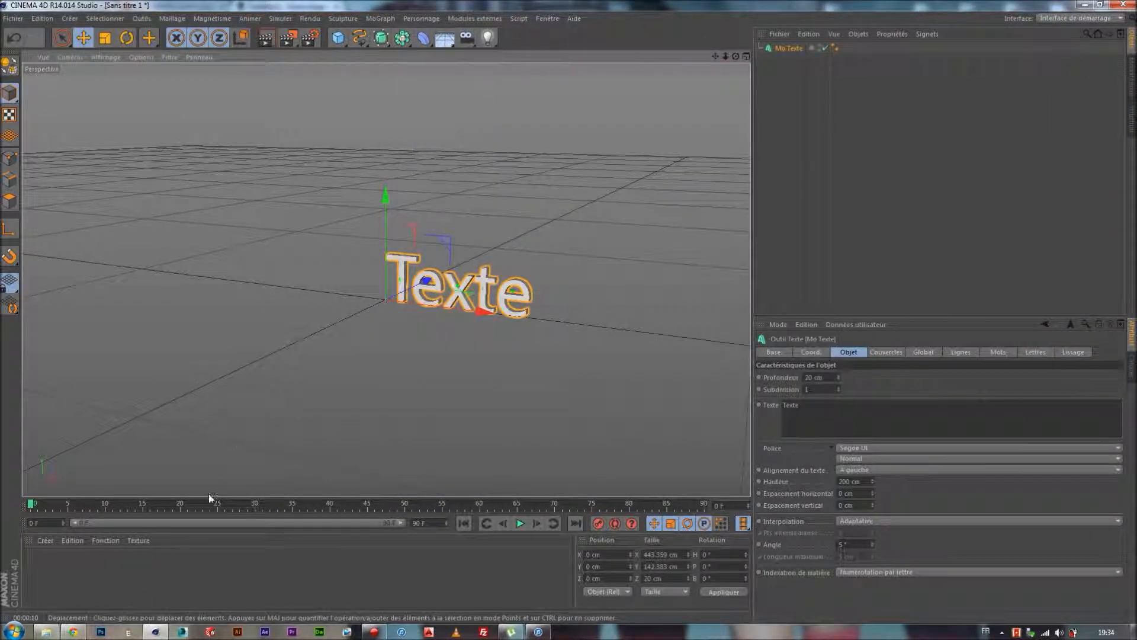
Step: Switch to the browser and read through the Greyscalegorilla page about the Transform plug-in for Cinema 4D
left_click(73, 631)
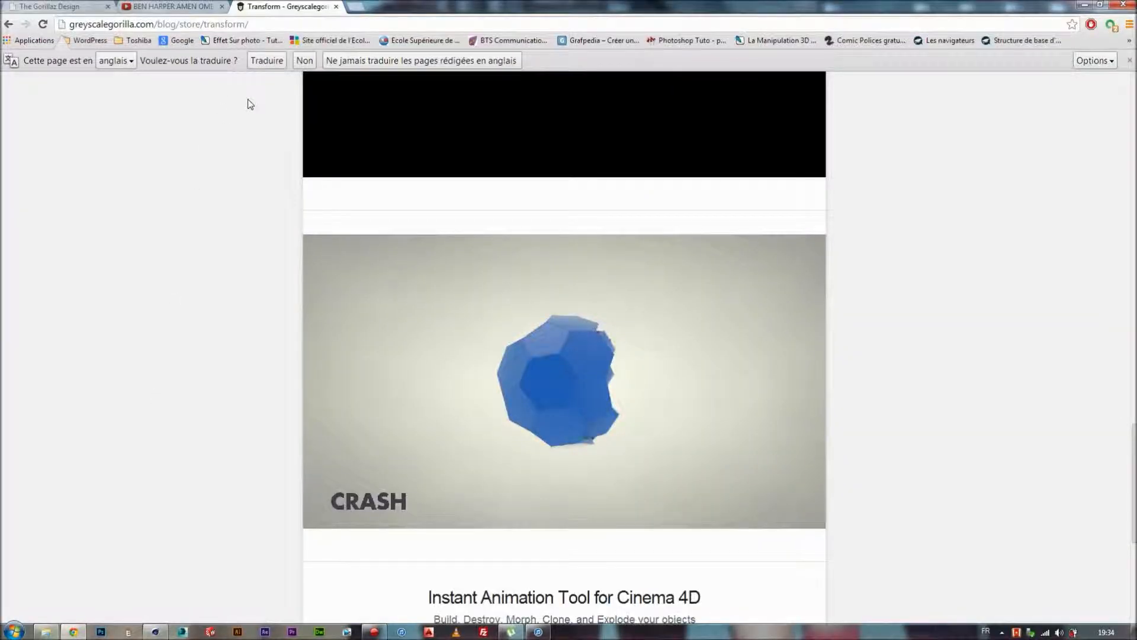
scroll(408, 392, "down", 10)
scroll(411, 399, "up", 10)
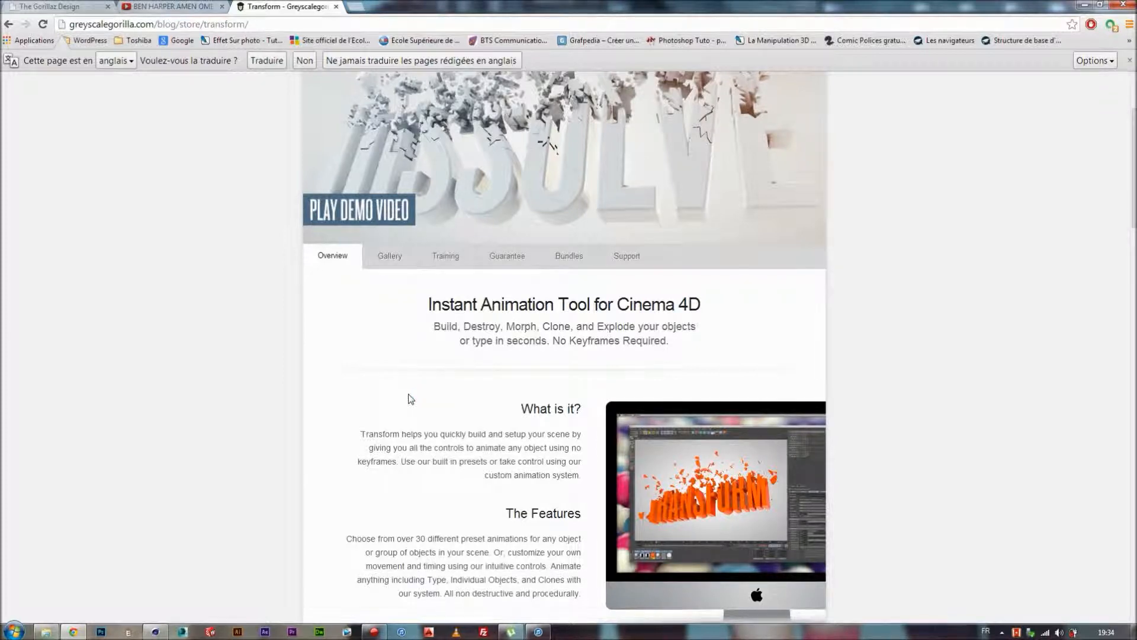
scroll(411, 399, "down", 2)
scroll(411, 399, "down", 14)
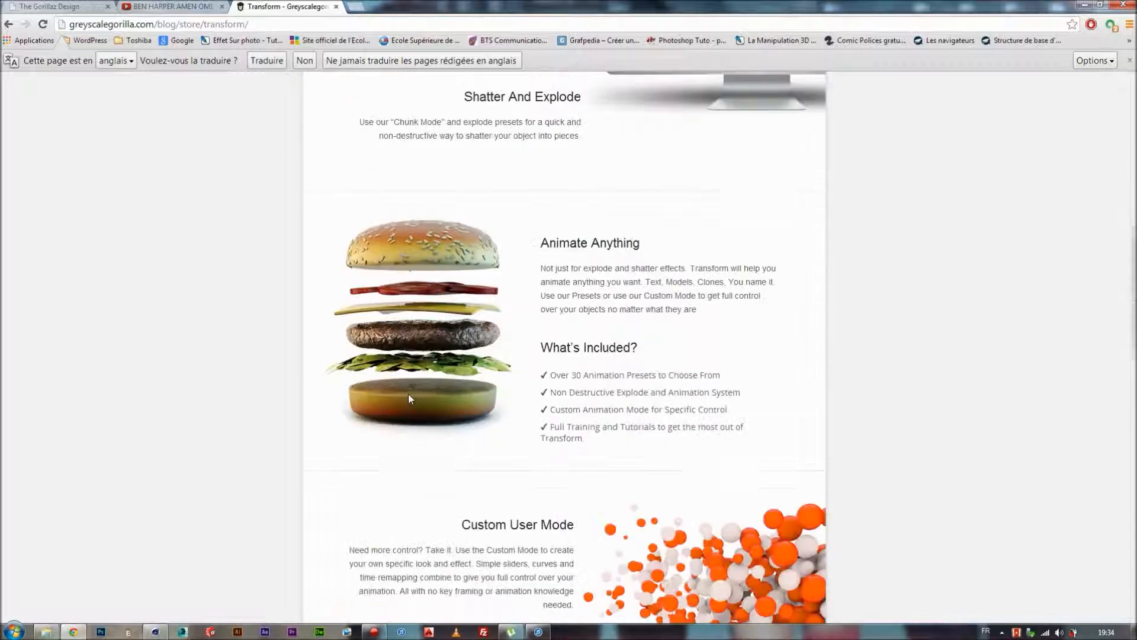
scroll(408, 398, "down", 12)
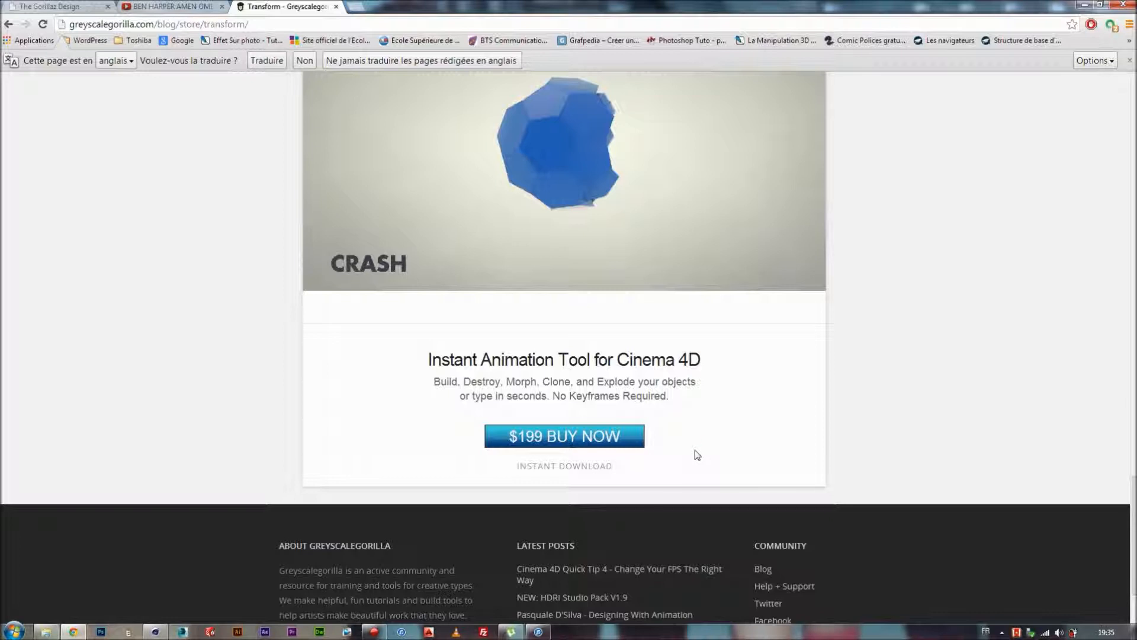
Step: Look over The Gorillaz Design website's home page, and return to Cinema 4D
left_click(68, 6)
scroll(563, 391, "up", 6)
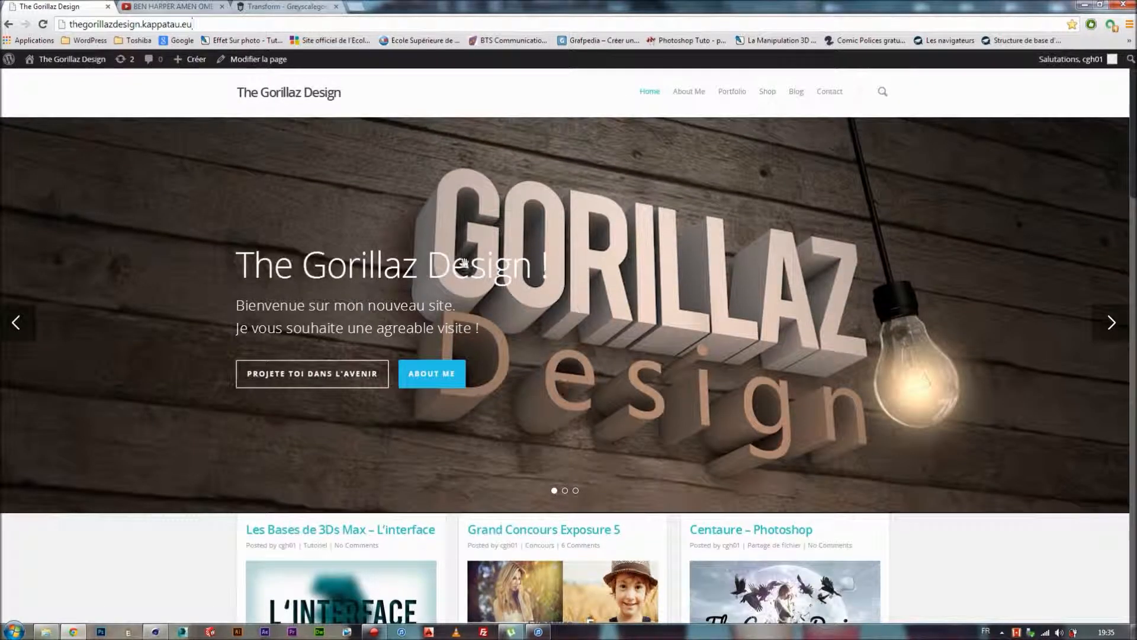
scroll(563, 392, "down", 4)
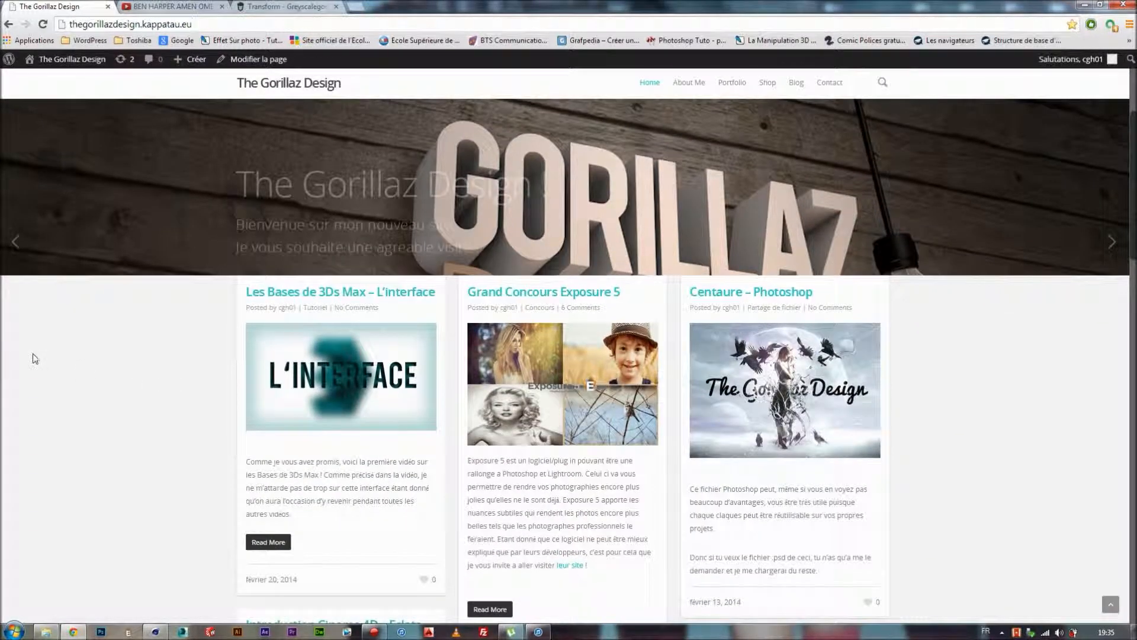
scroll(81, 545, "up", 4)
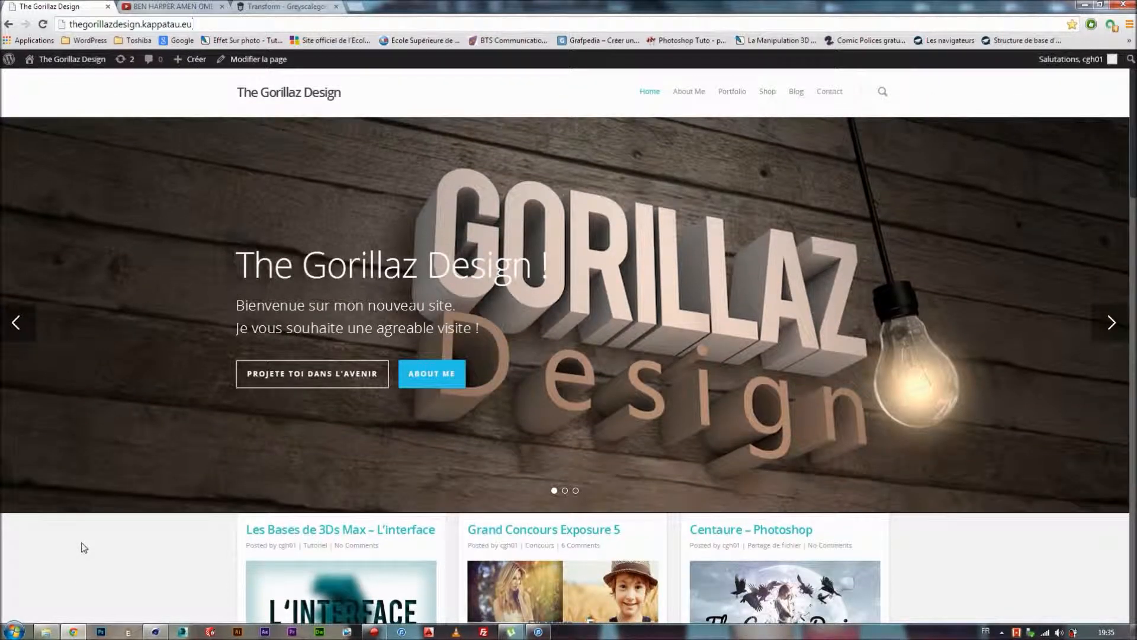
left_click(272, 6)
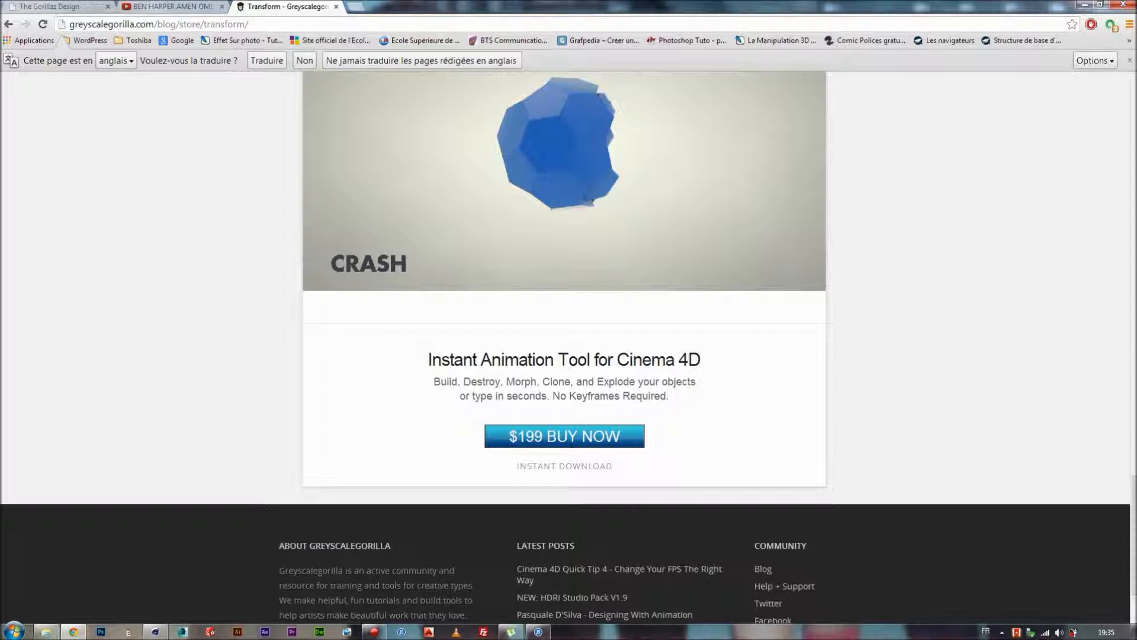
mouse_move(158, 632)
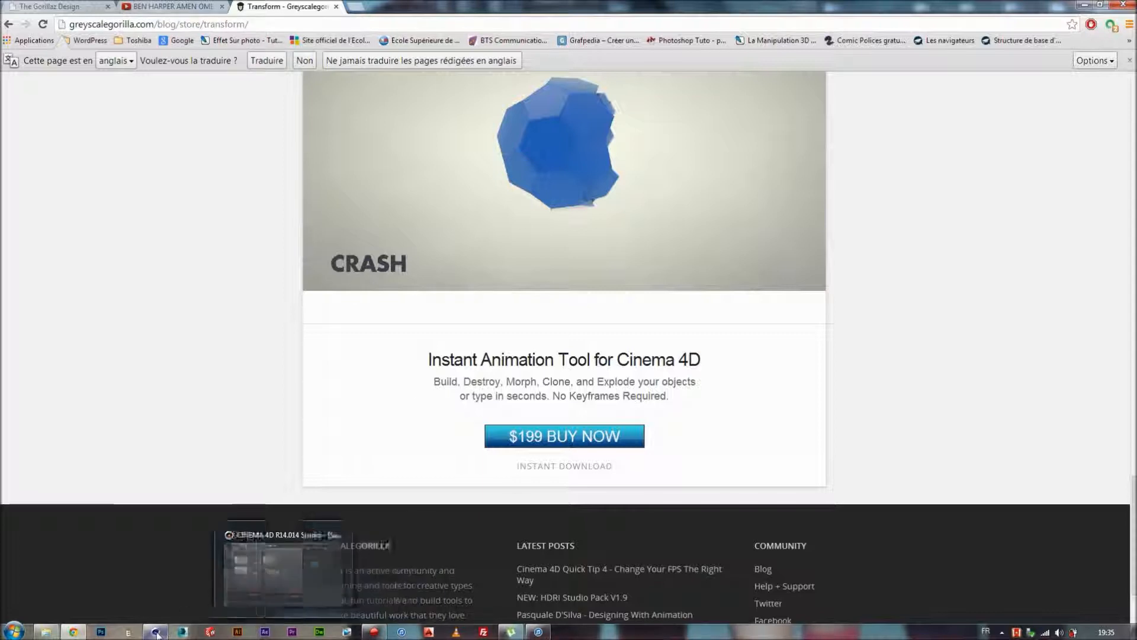
left_click(152, 589)
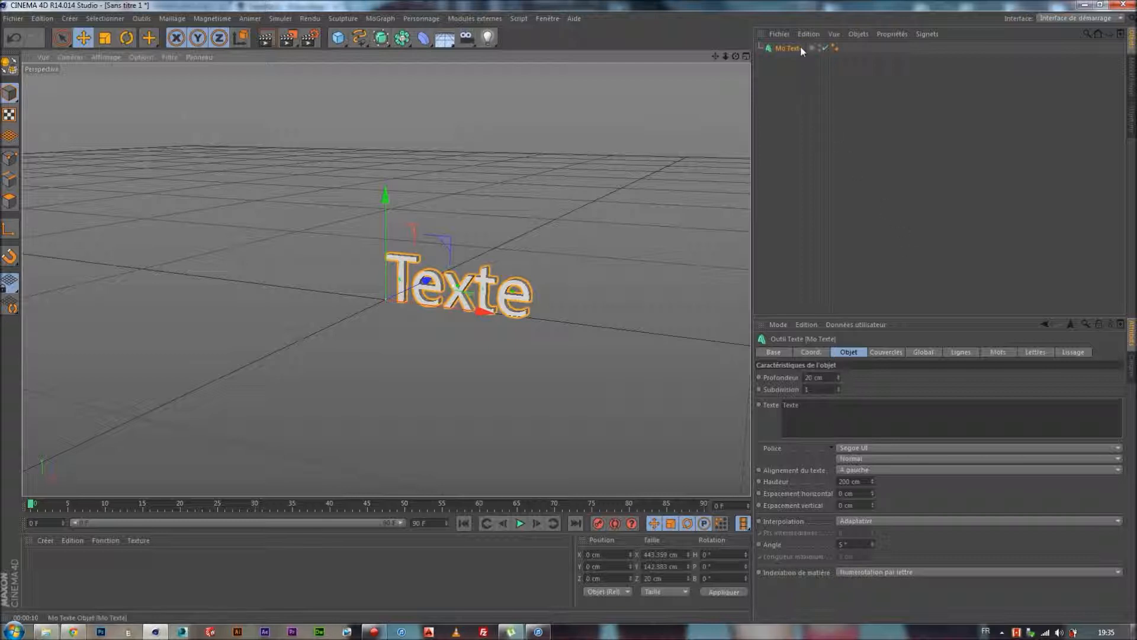
left_click(382, 19)
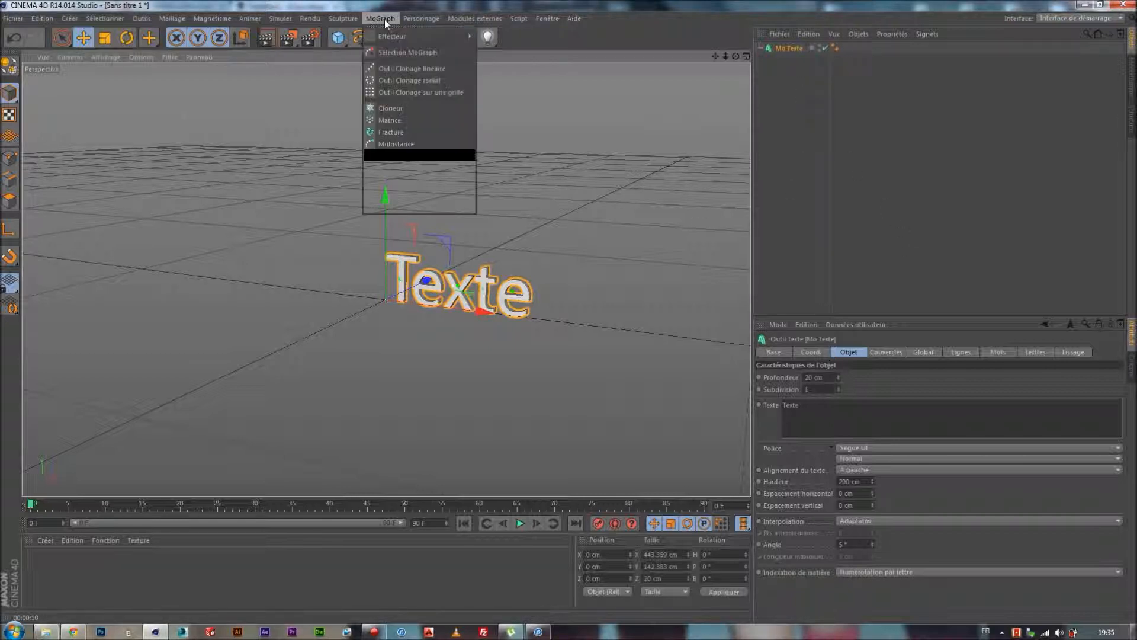
left_click(788, 118)
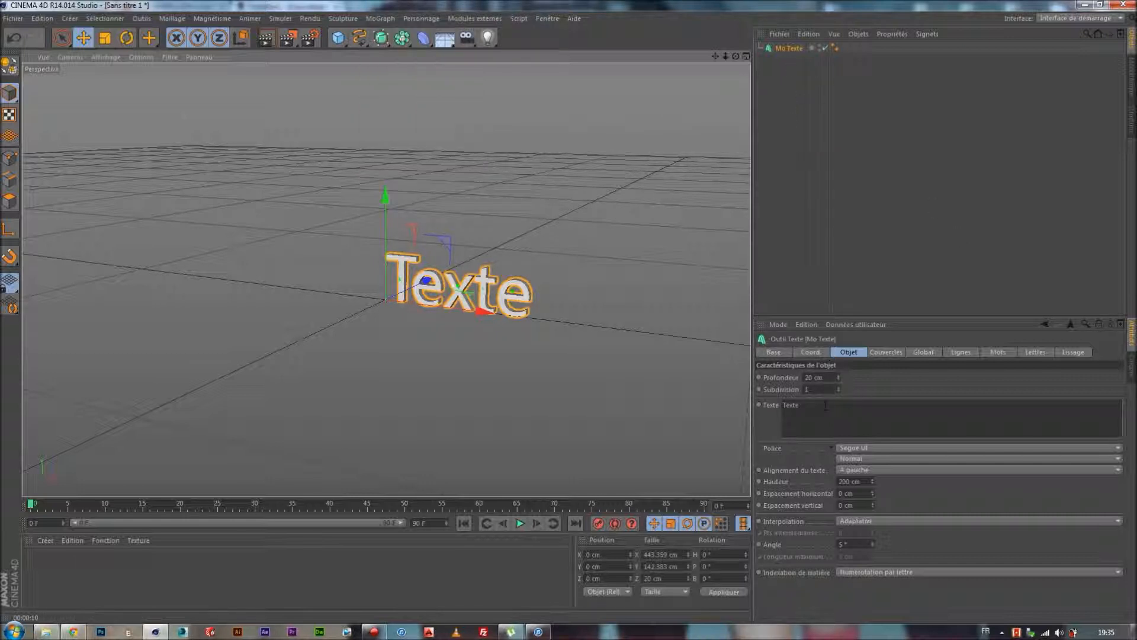
Step: Replace the MoText object's default text with "The"
double_click(791, 405)
key("BackSpace")
type("The")
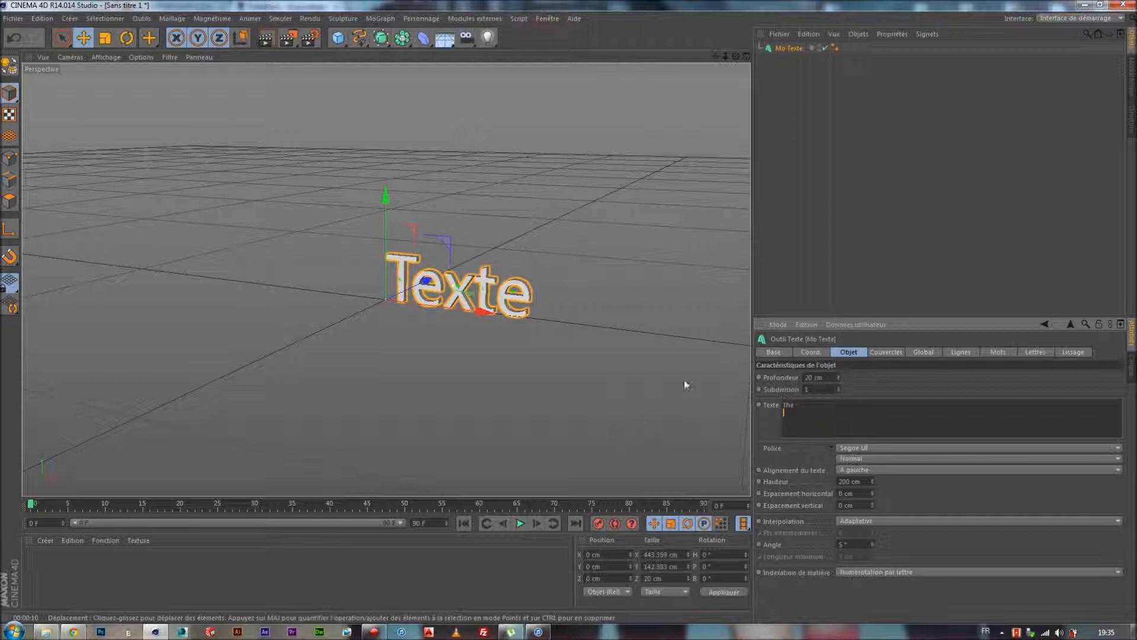
left_click(926, 387)
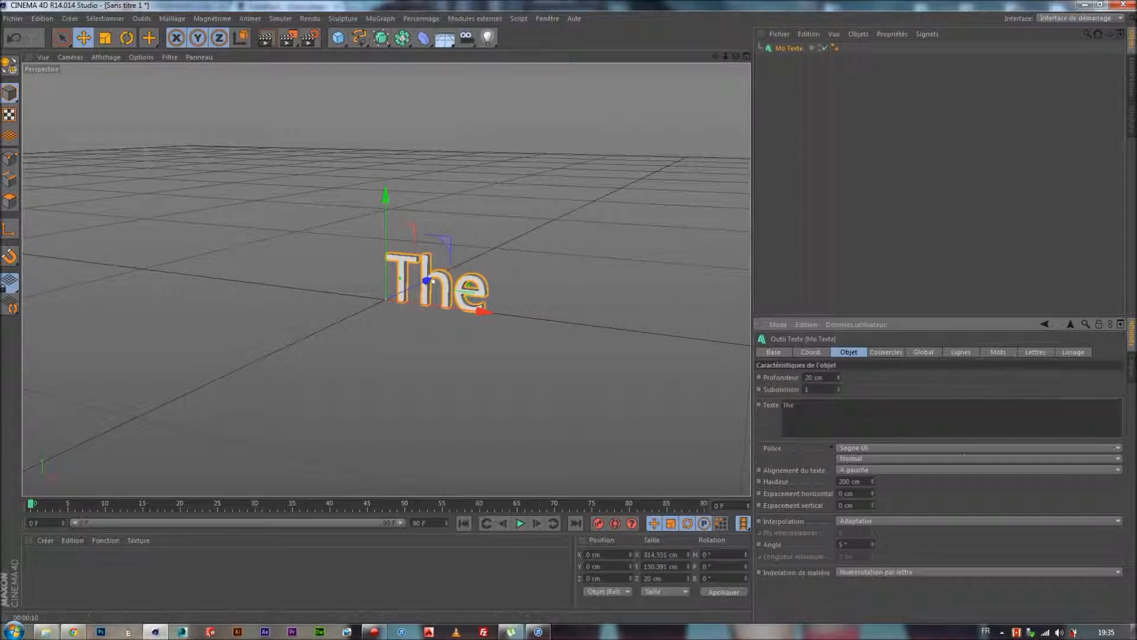
Step: Set the MoText object's font to TYPOGRAPH PRO in the Light style
left_click(943, 448)
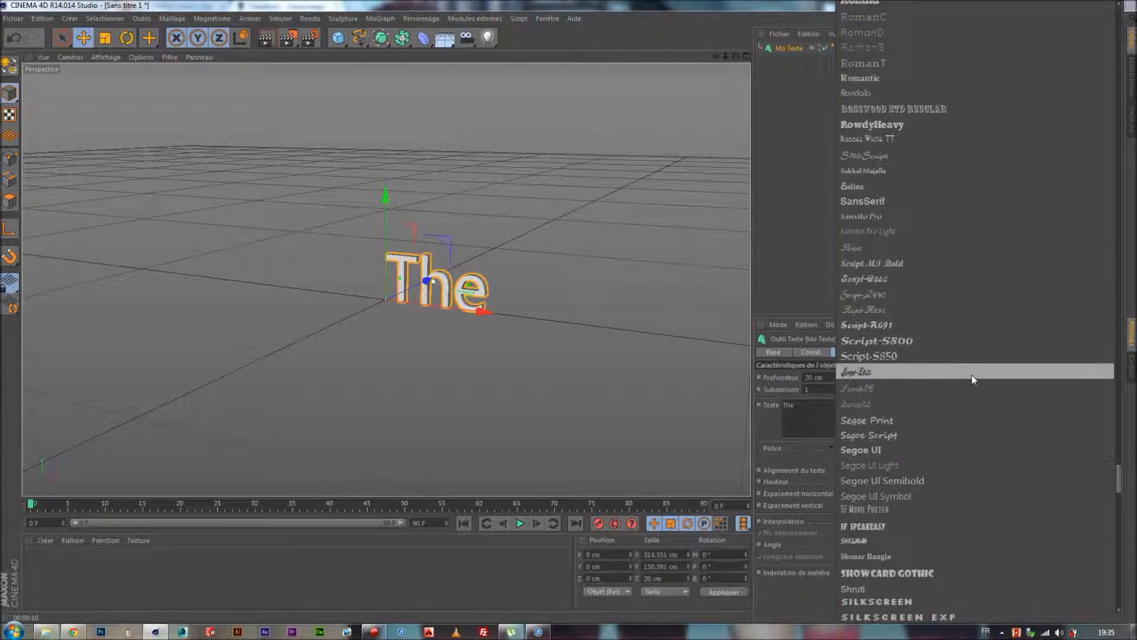
scroll(936, 373, "down", 8)
scroll(930, 355, "down", 10)
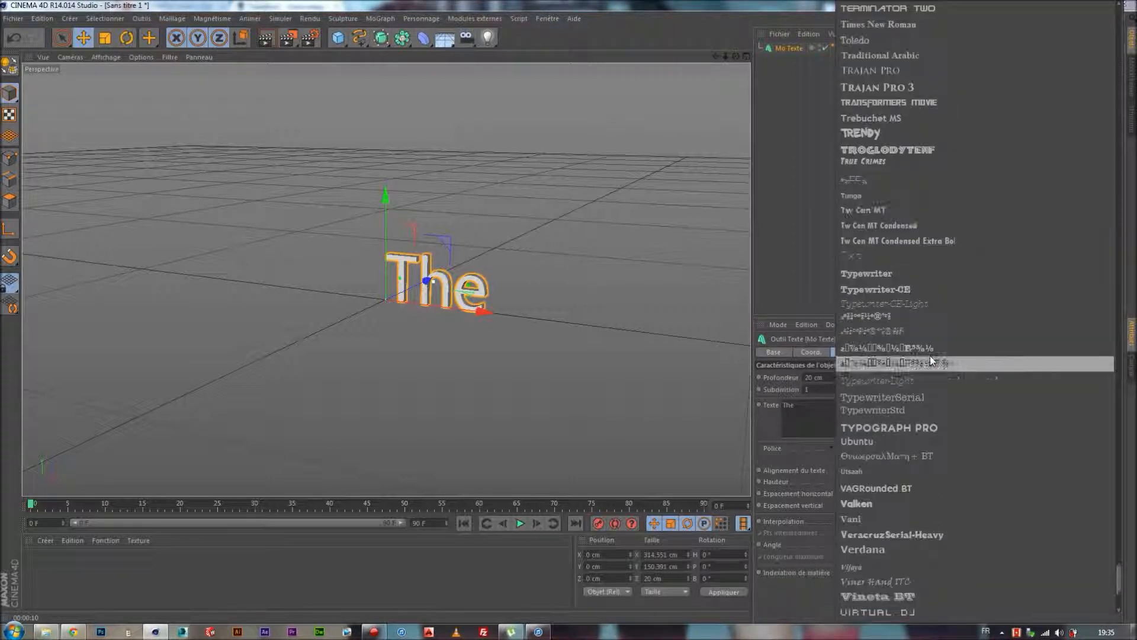
left_click(924, 428)
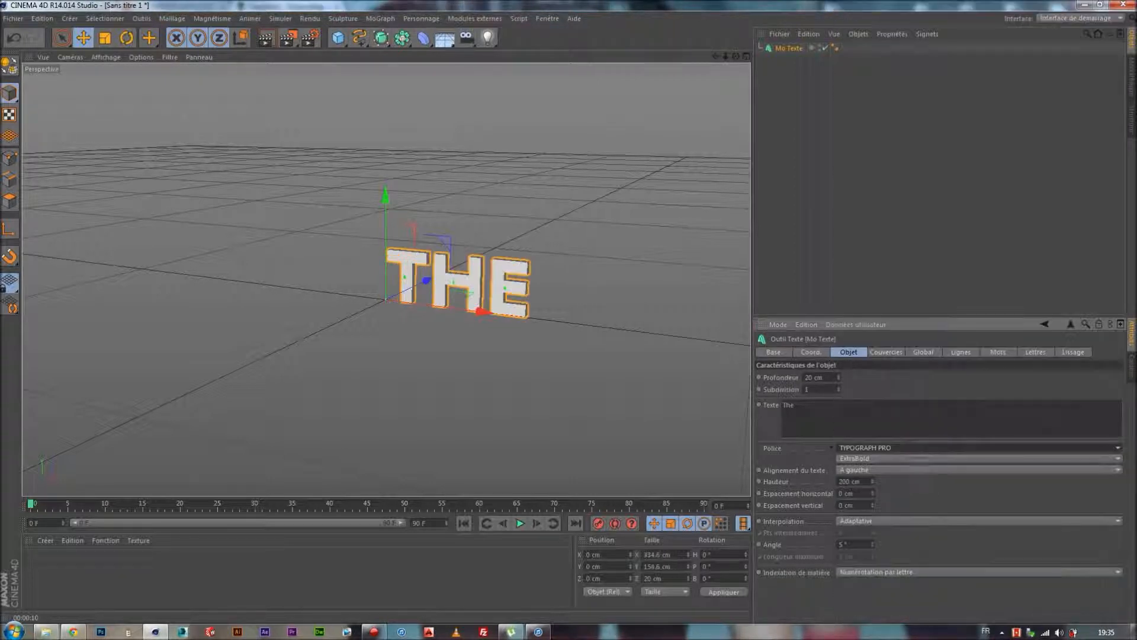
left_click(880, 461)
left_click(867, 482)
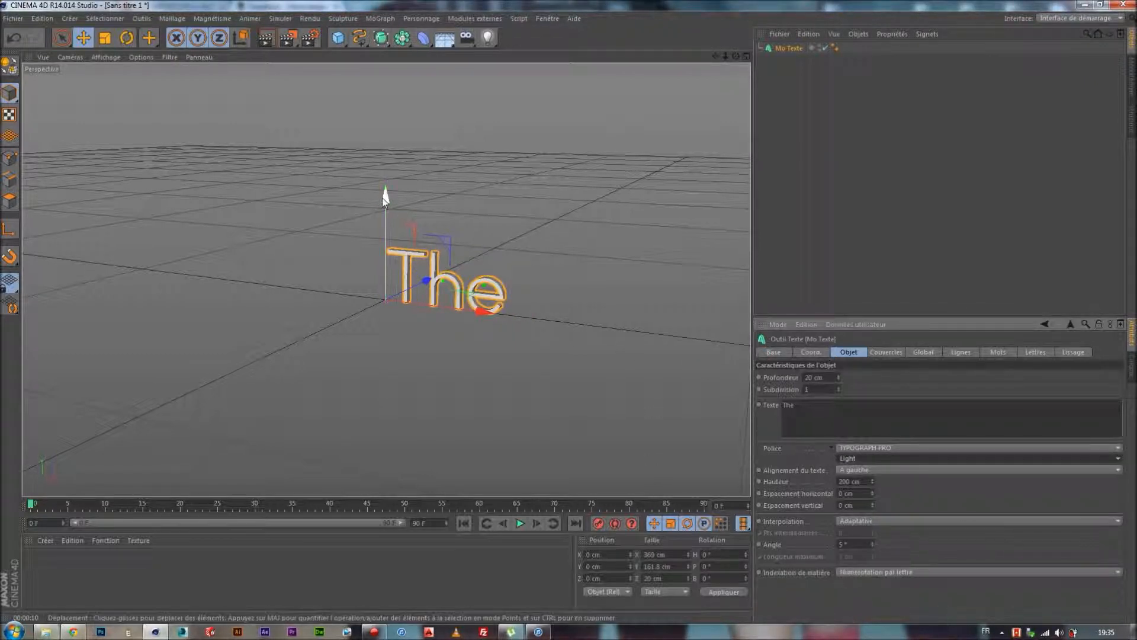
Step: Raise the text object above the floor and set its Y position to 300 cm
left_click_drag(382, 189, 385, 95)
left_click(622, 567)
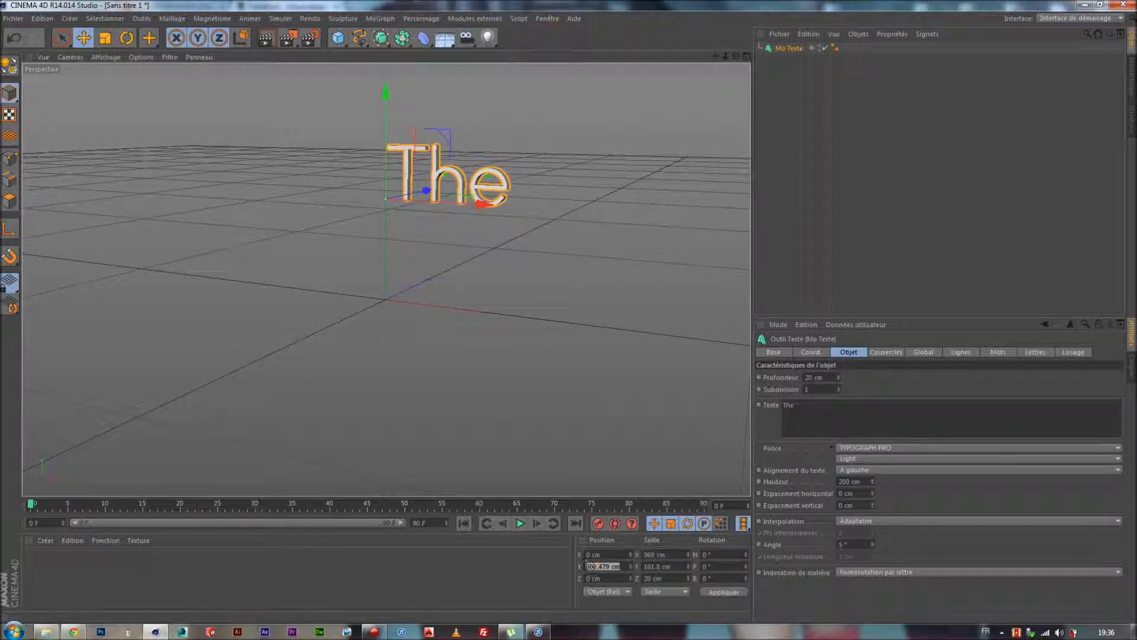
type("300")
key("Return")
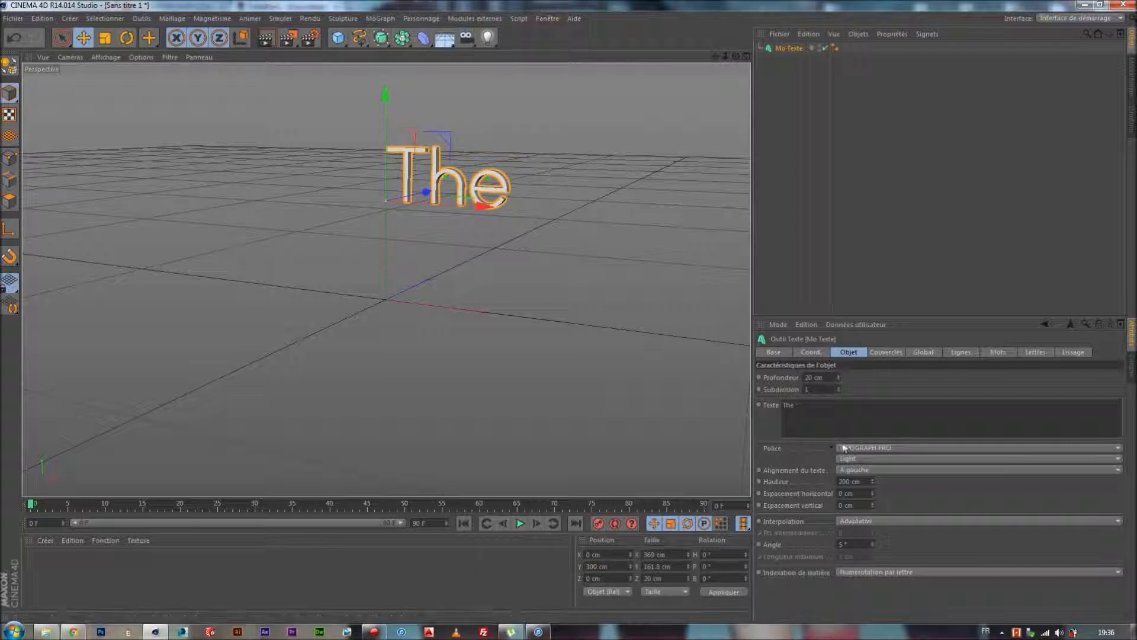
Step: Rename the MoText object as "The"
double_click(790, 47)
type("The")
key("Return")
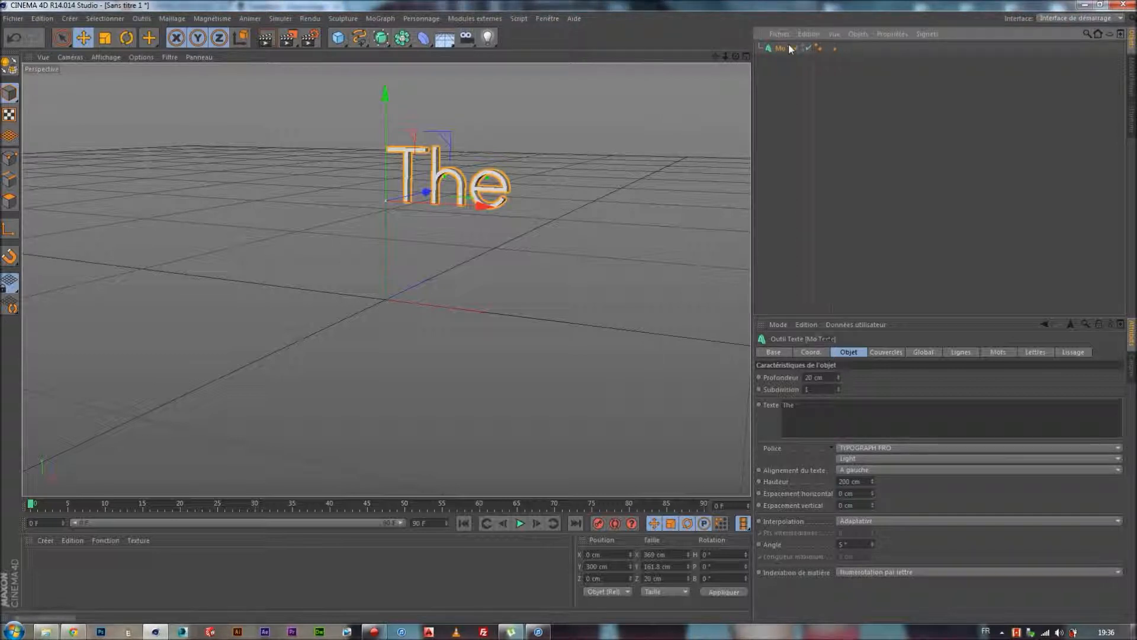
Step: Duplicate the "The" text object and rename the copy as "Gorillaz Design"
left_click_drag(777, 48, 777, 71, "ctrl")
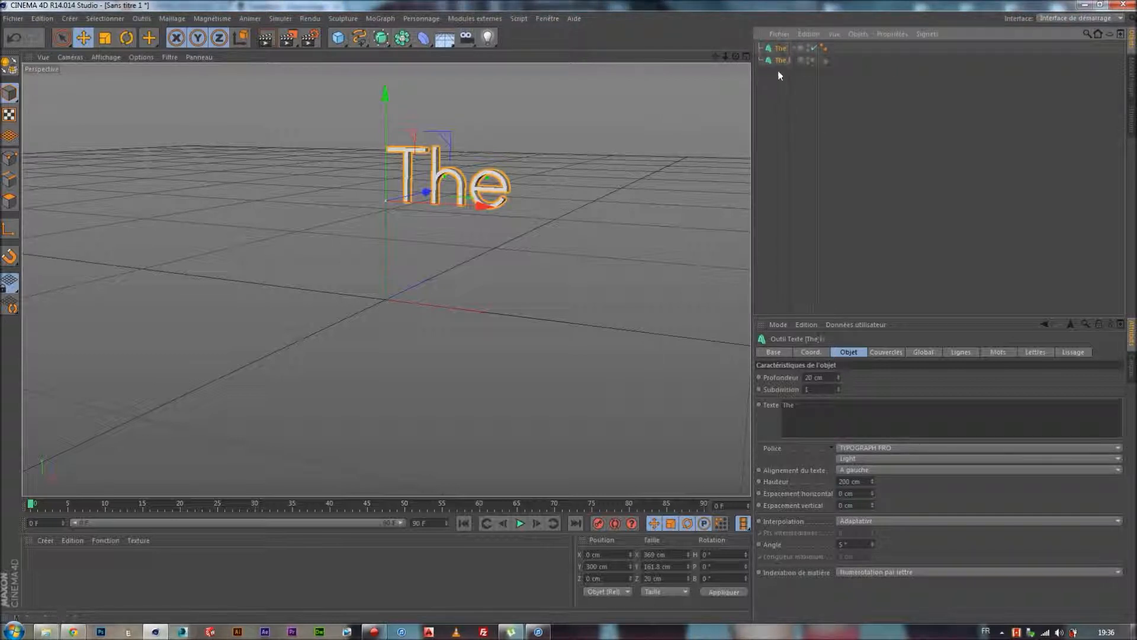
double_click(782, 60)
type("3DrillazDe")
key("Return")
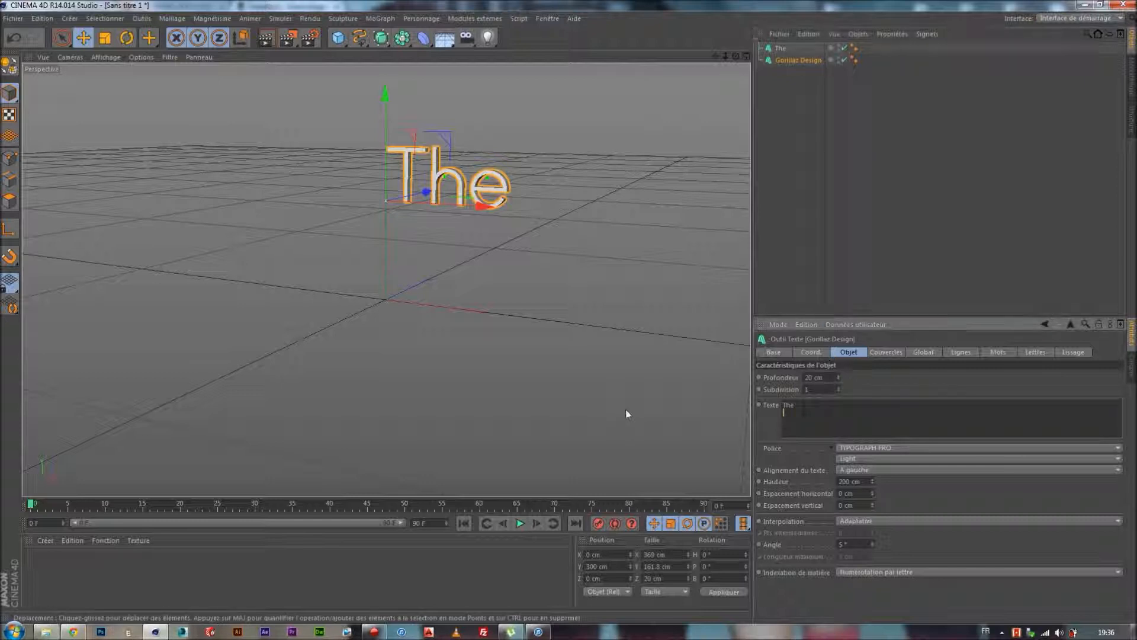
Step: Change the duplicated text object's text to "Gorillaz Design"
left_click_drag(796, 406, 729, 393)
type("Gorillaz Illu")
type("sign")
left_click(814, 289)
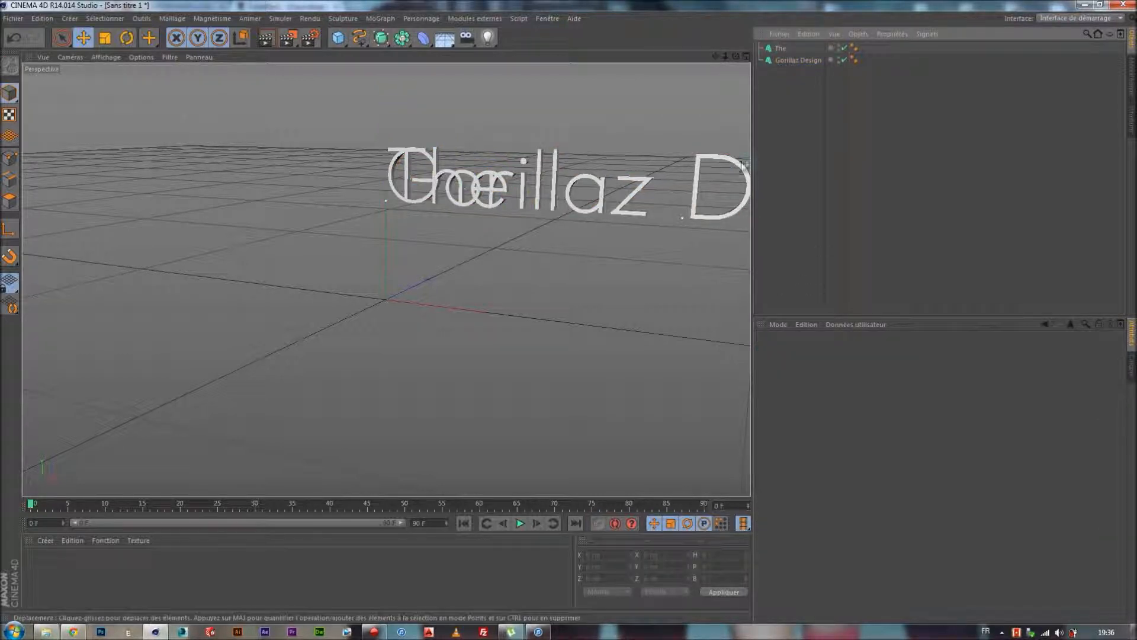
Step: Set the text alignment to centred (Centré) for both the Gorillaz Design and The text objects
left_click(798, 60)
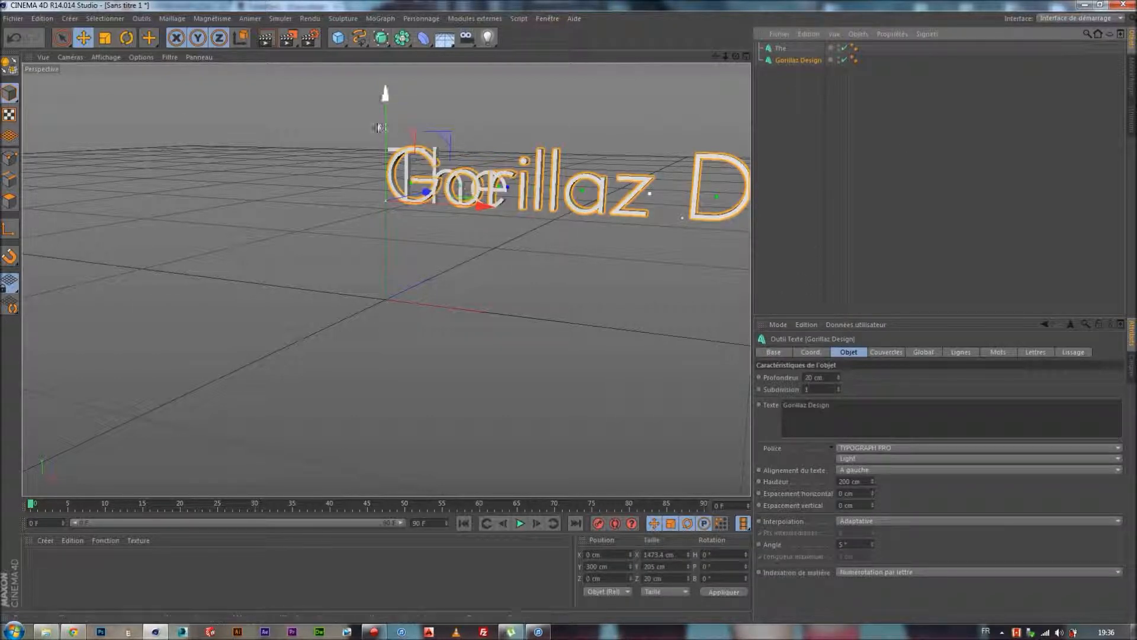
left_click(877, 471)
left_click(880, 493)
left_click(785, 49)
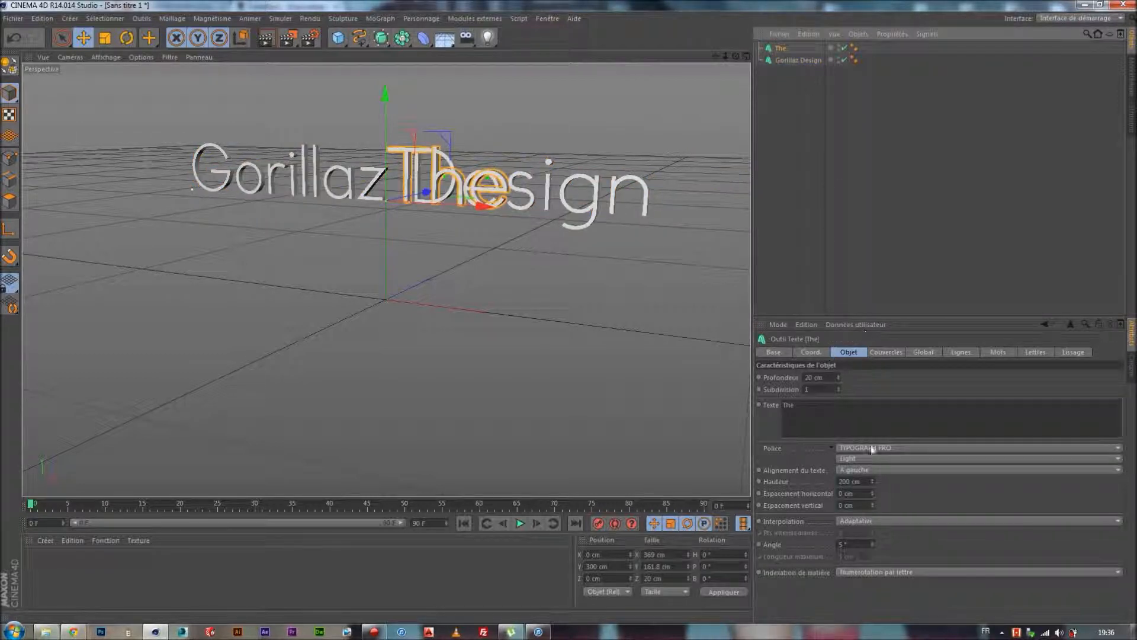
left_click(871, 470)
left_click(863, 494)
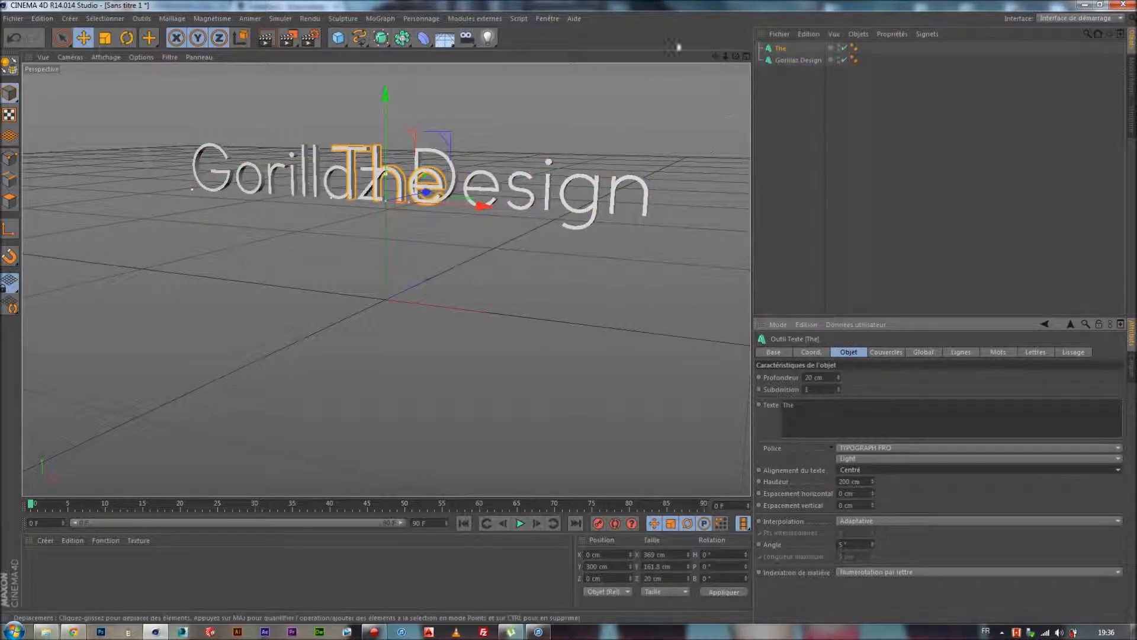
Step: Set the Gorillaz Design text object's Y position to 0 cm
left_click(797, 61)
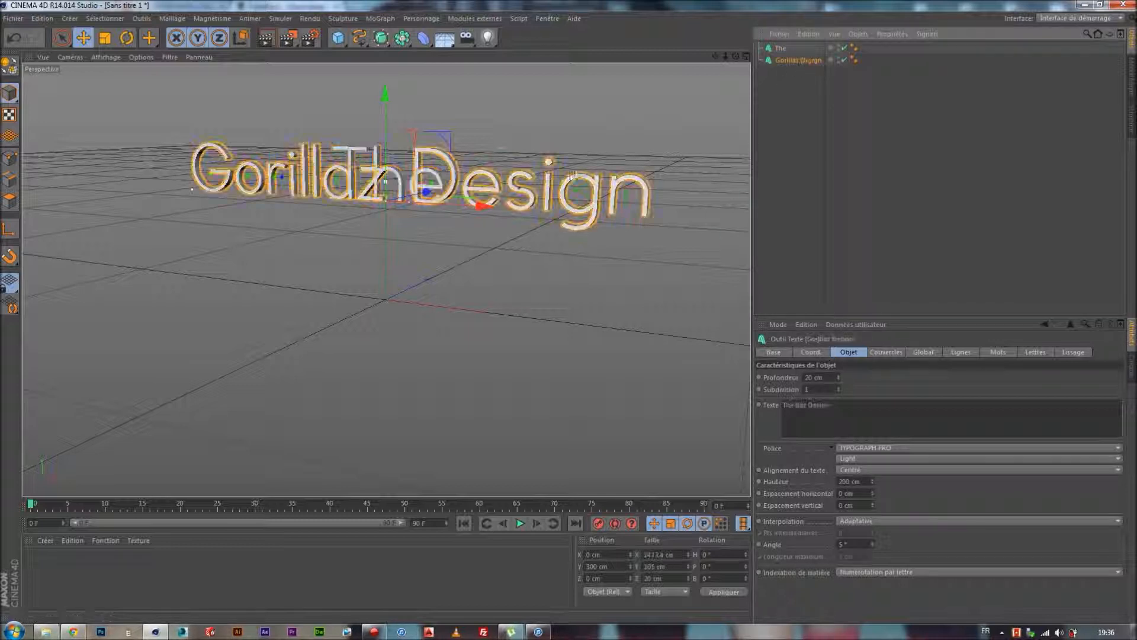
left_click(595, 566)
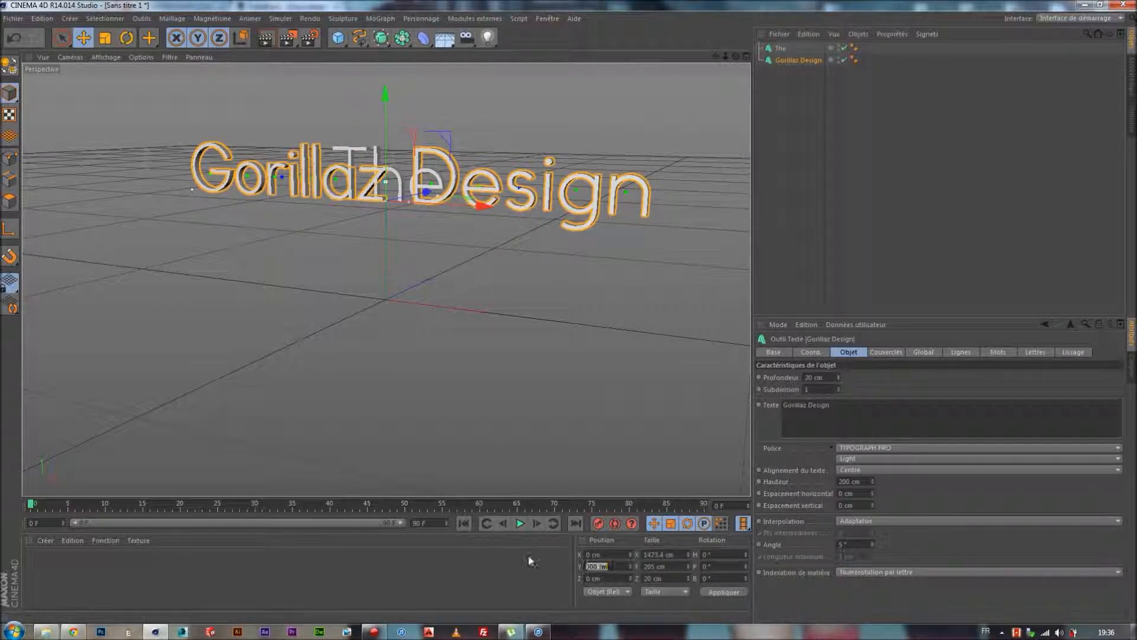
type("1")
key("Return")
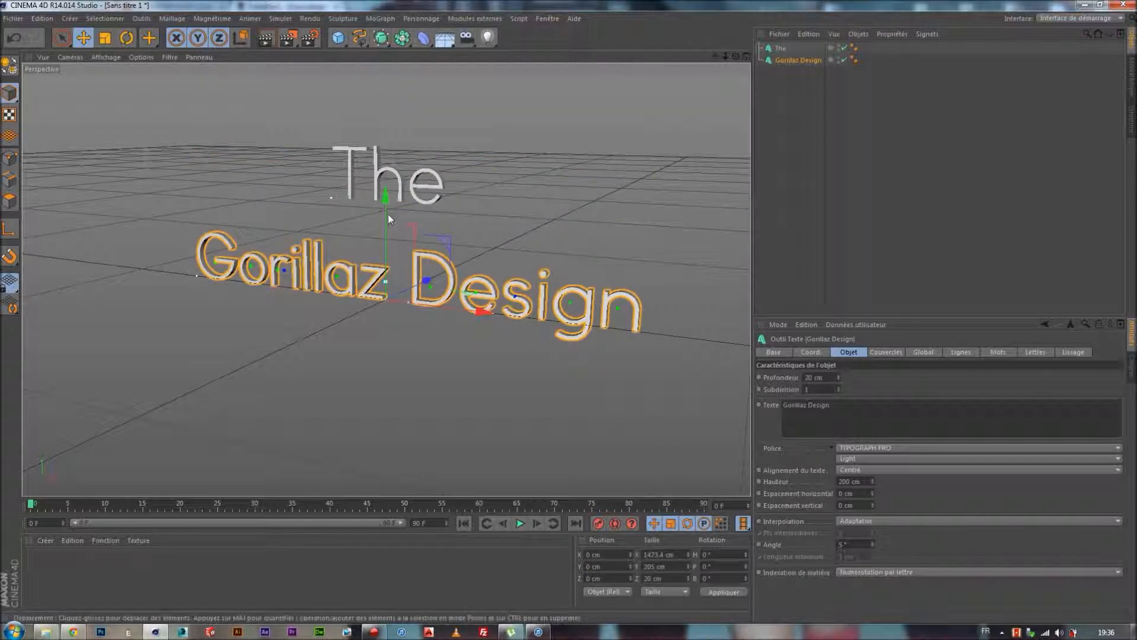
Step: Raise the Gorillaz Design text to about 89 cm in Y and set its font style to ExtraBold
left_click_drag(383, 203, 382, 173)
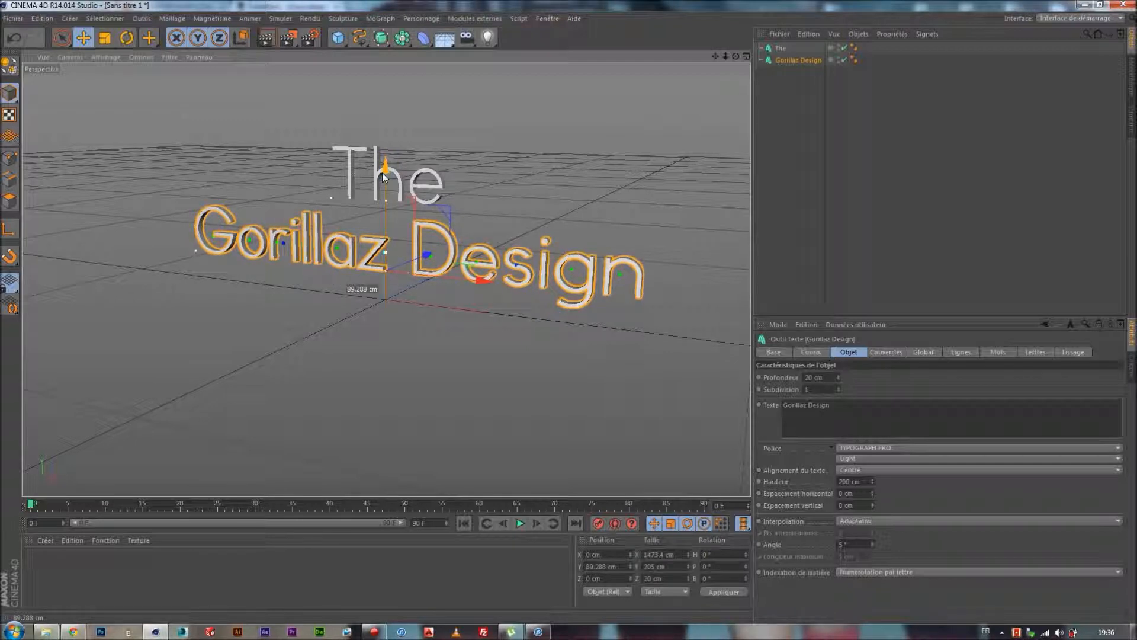
left_click(885, 448)
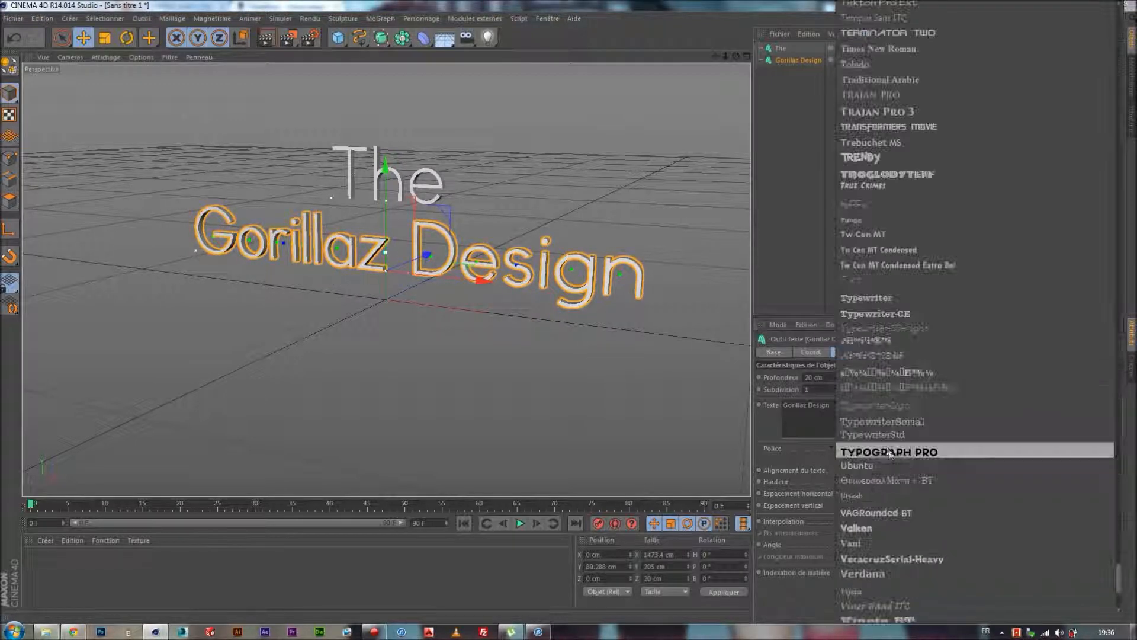
left_click(843, 451)
left_click(860, 459)
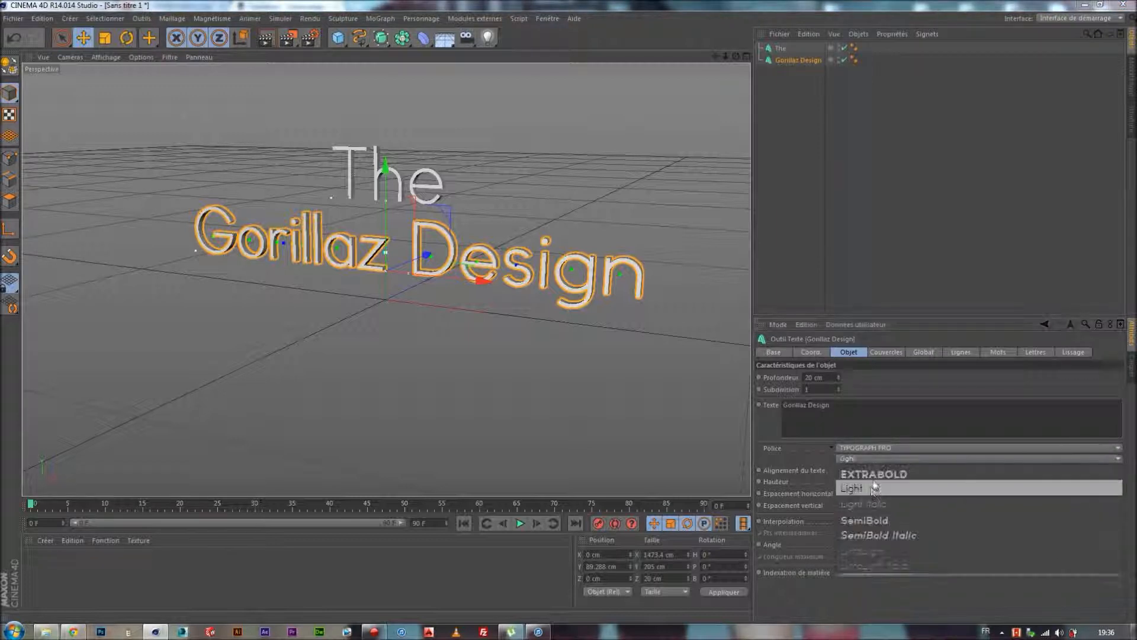
left_click(875, 474)
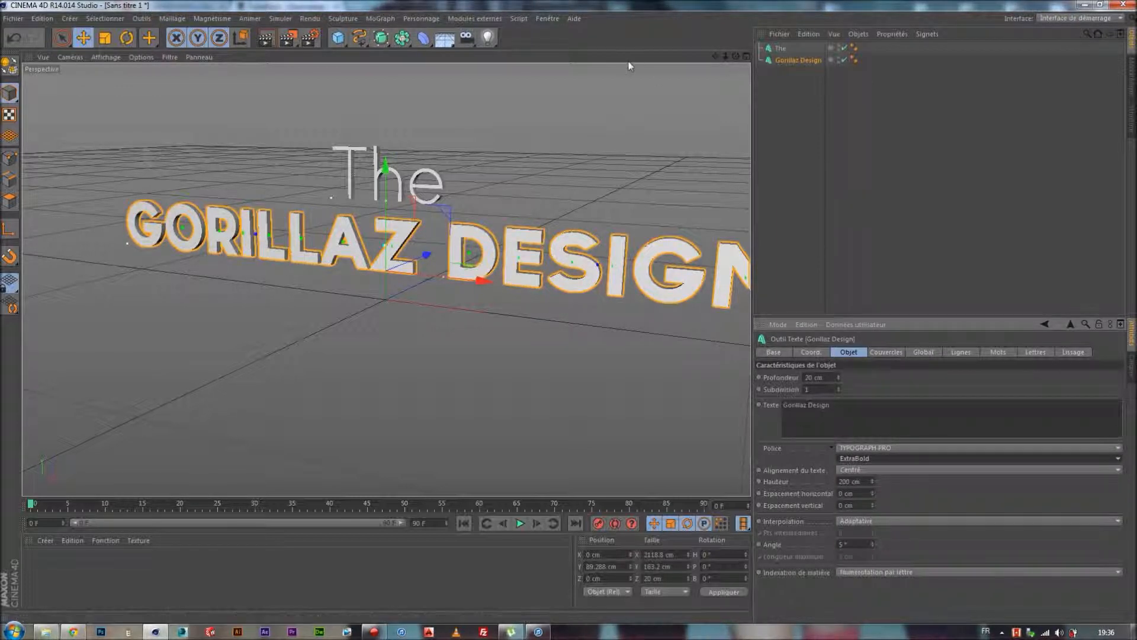
Step: View the title from the front and review the output size and frame rate in the render settings
left_click_drag(736, 54, 687, 56)
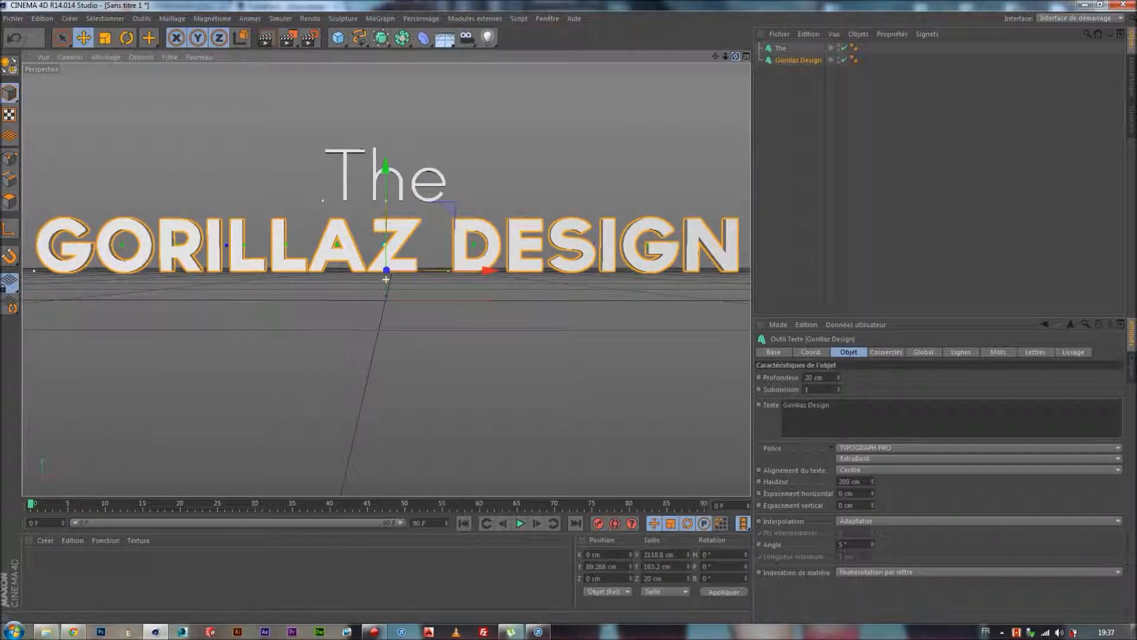
left_click(310, 38)
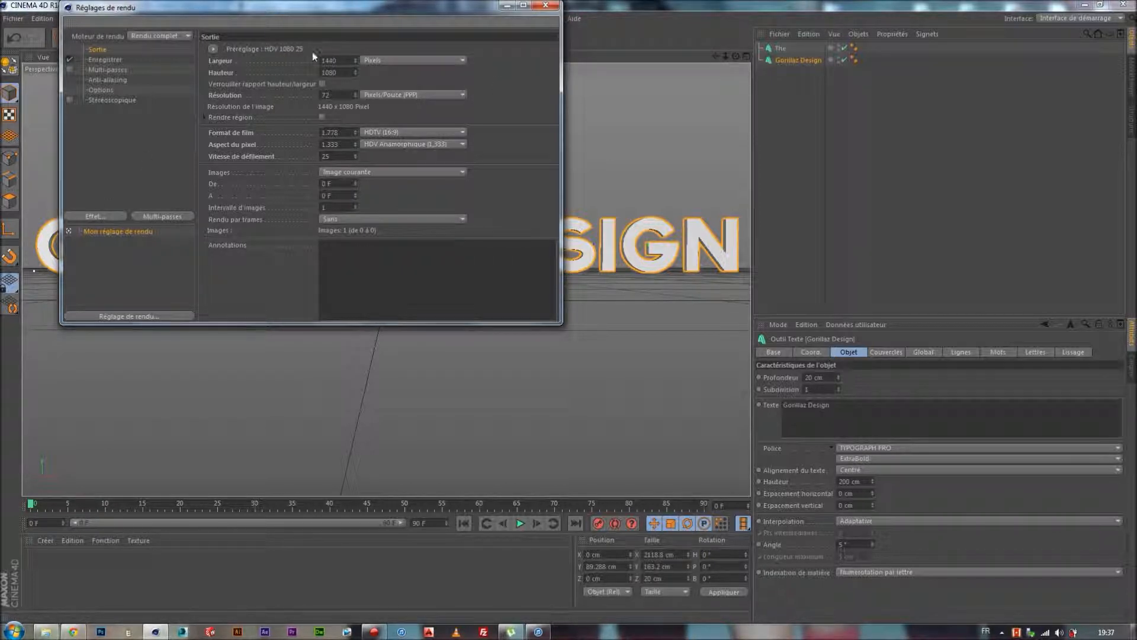
left_click(507, 5)
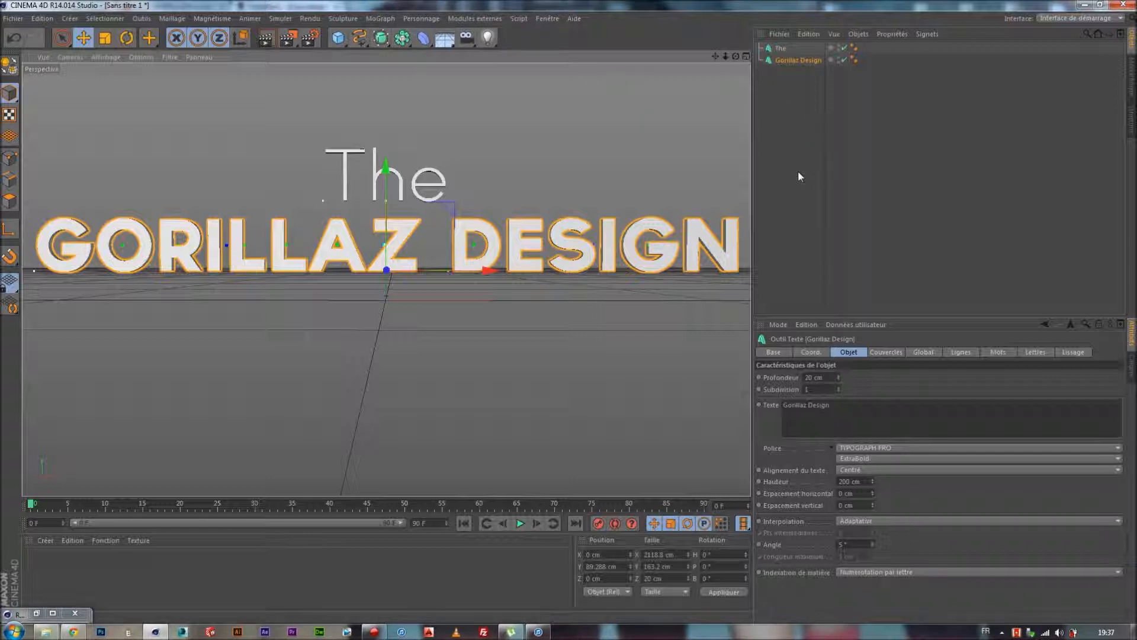
left_click(779, 49)
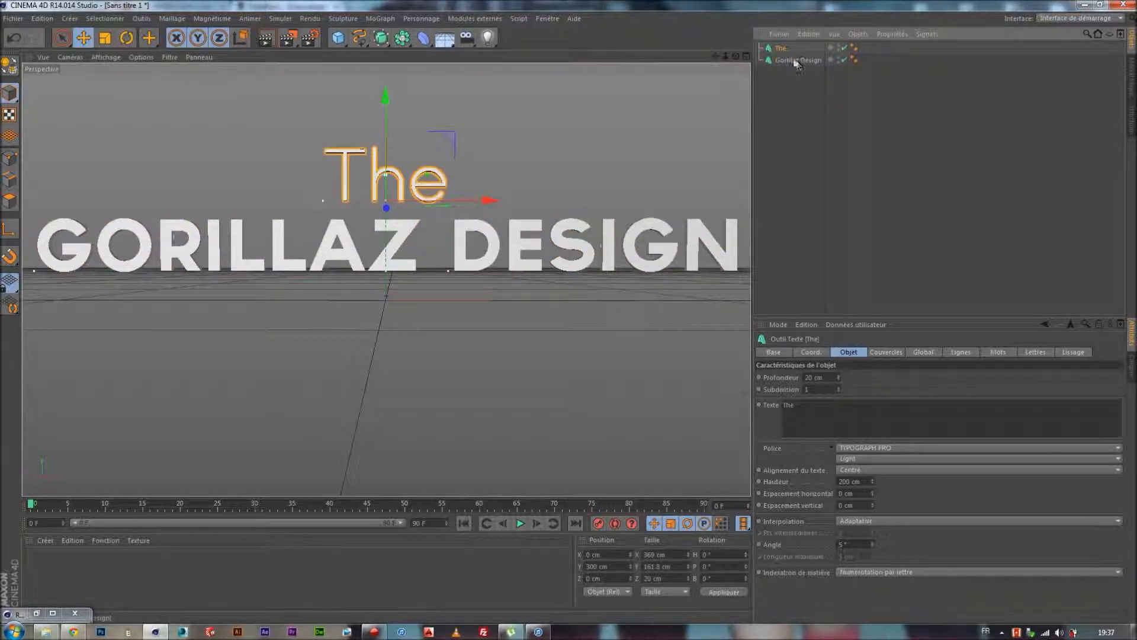
left_click(782, 99)
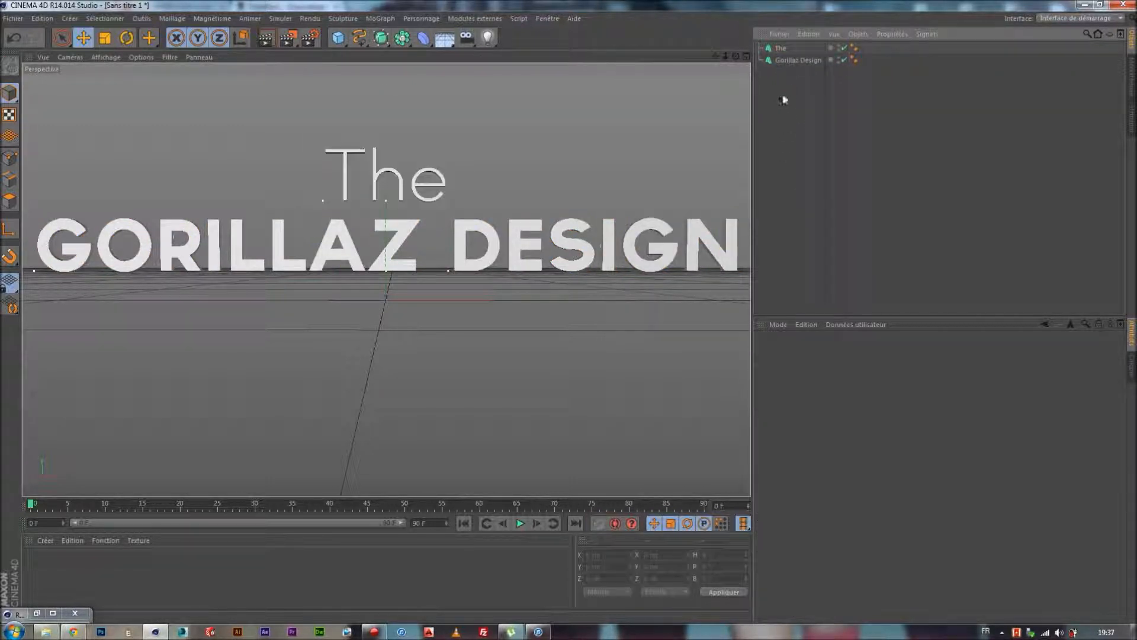
Step: Add the OverheadSoftbox.c4d light from the GSG_Light_Kit_Pro preset library to the scene
left_click(1131, 84)
left_click(1096, 36)
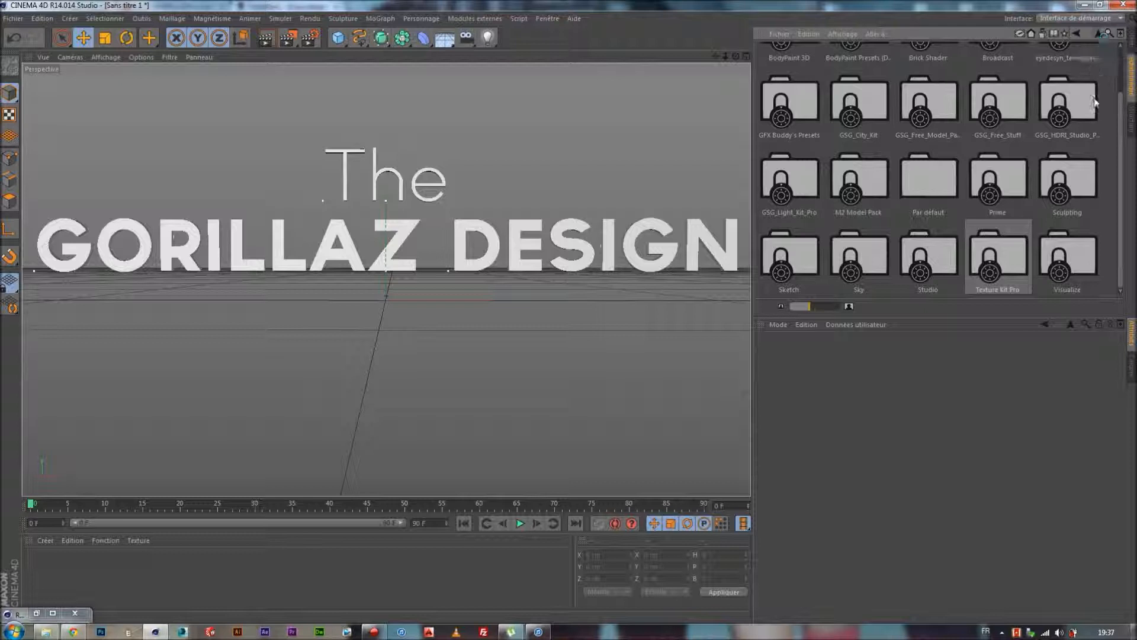
scroll(1121, 160, "up", 2)
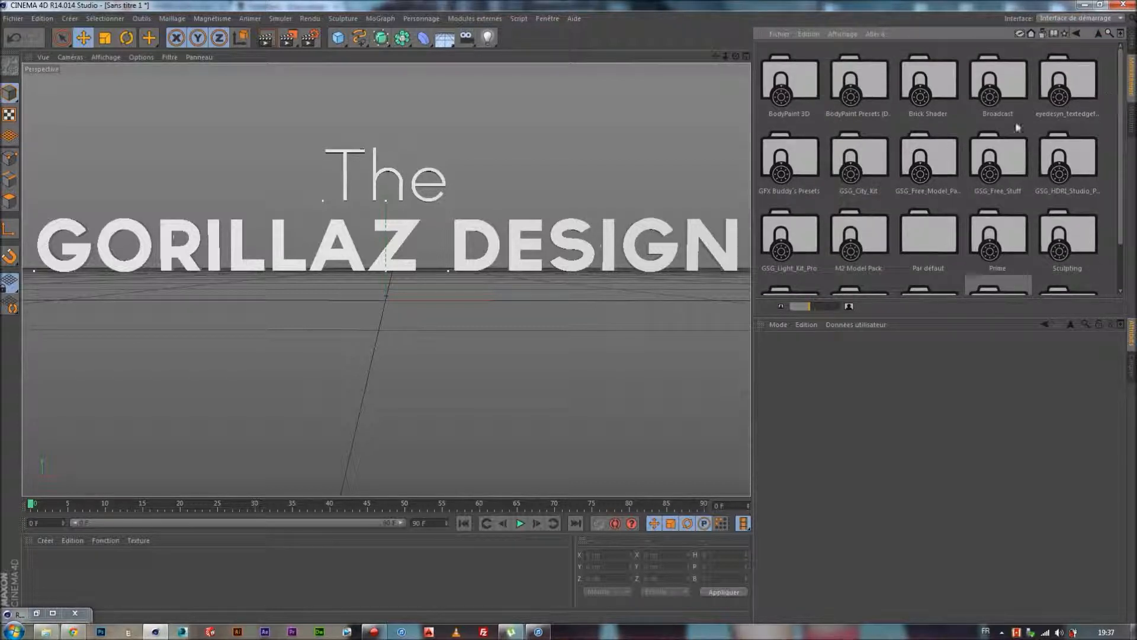
double_click(795, 231)
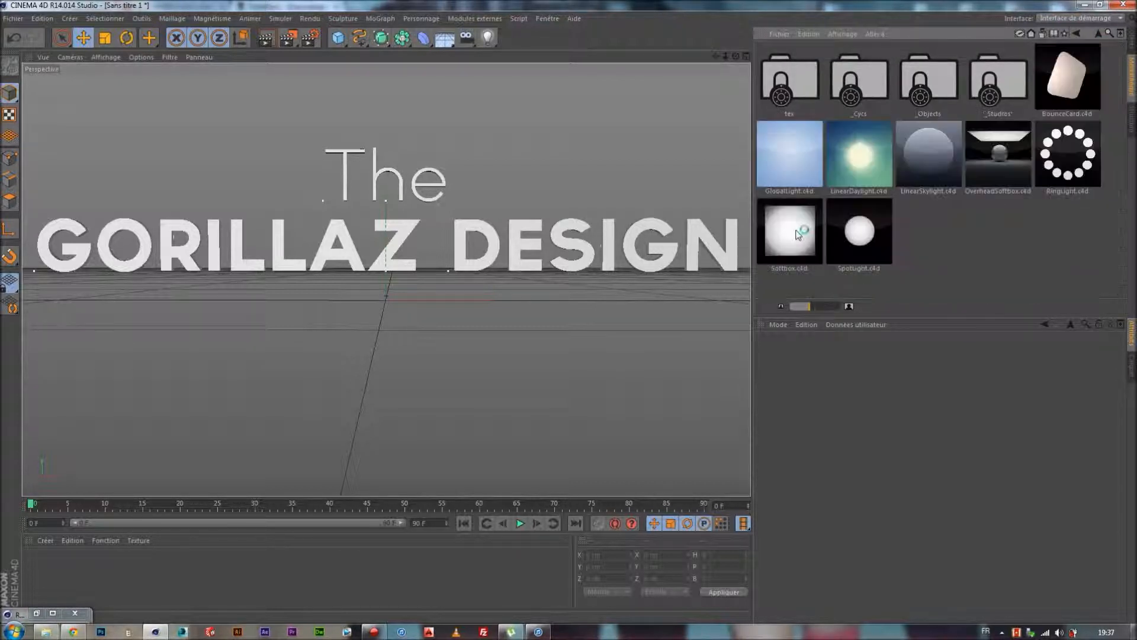
left_click(1011, 152)
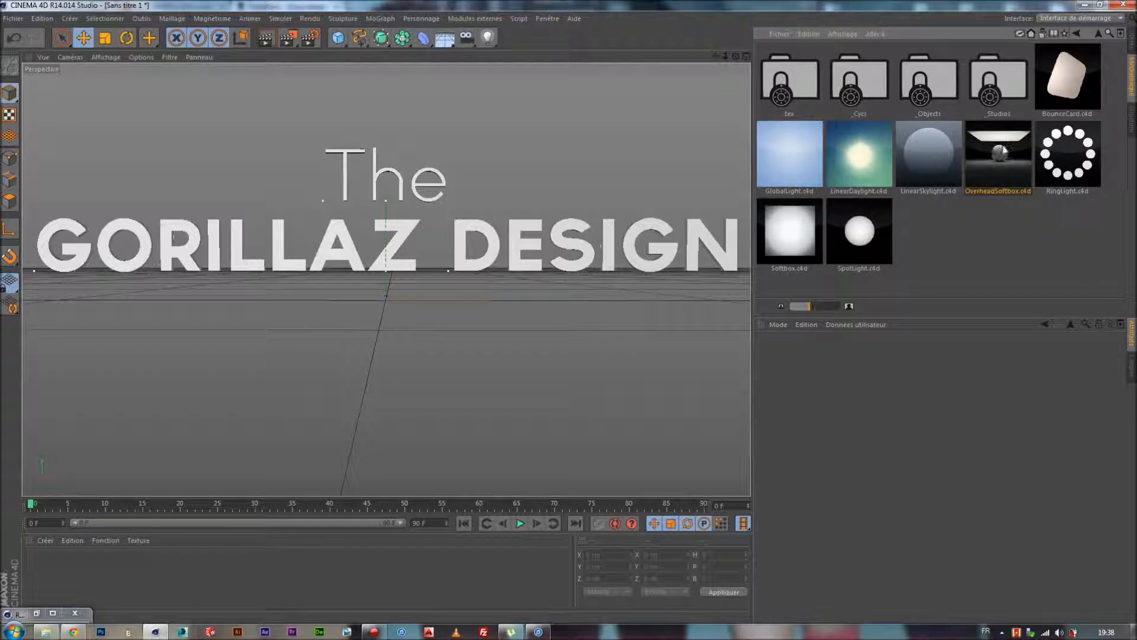
double_click(1003, 155)
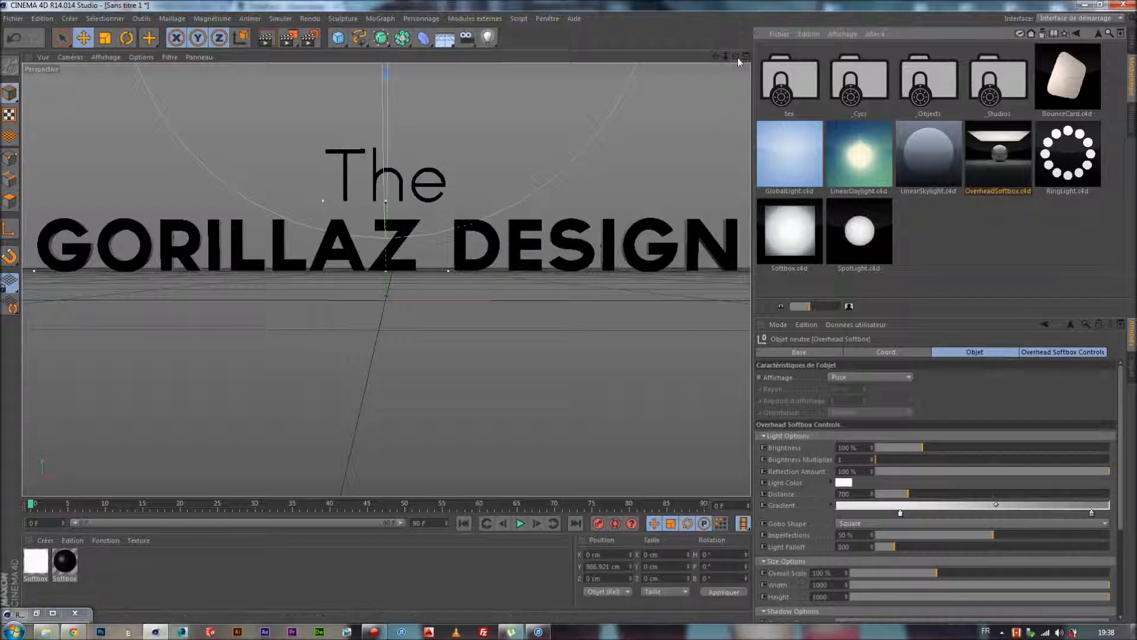
Step: Render a preview of the softbox-lit title in the viewport from an angled view
left_click_drag(735, 57, 687, 59)
left_click(266, 38)
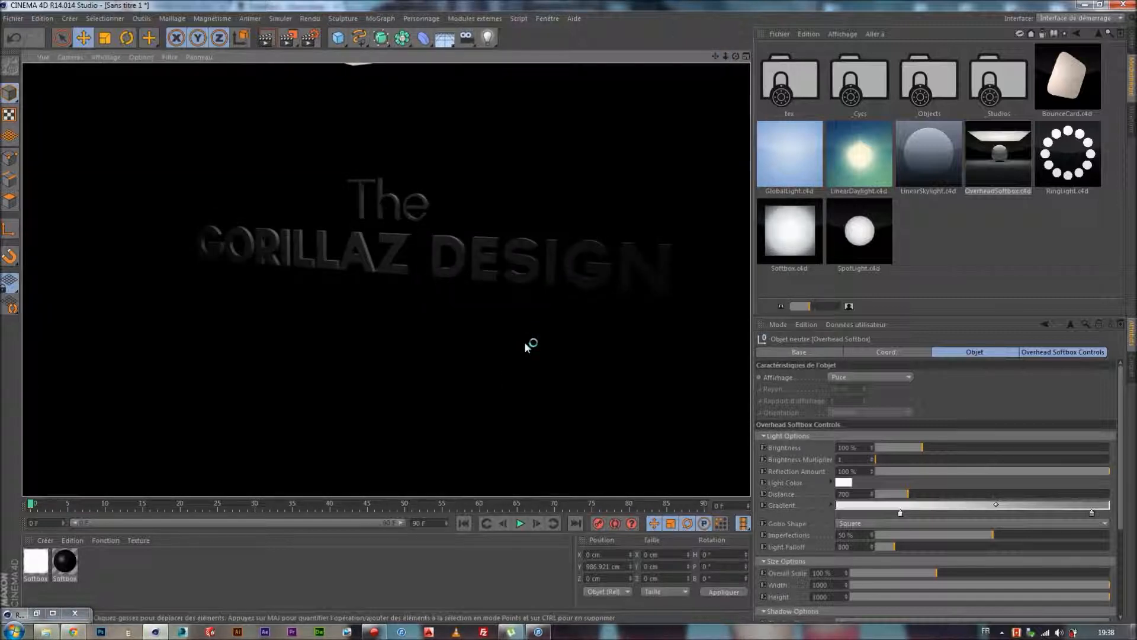
left_click(1021, 239)
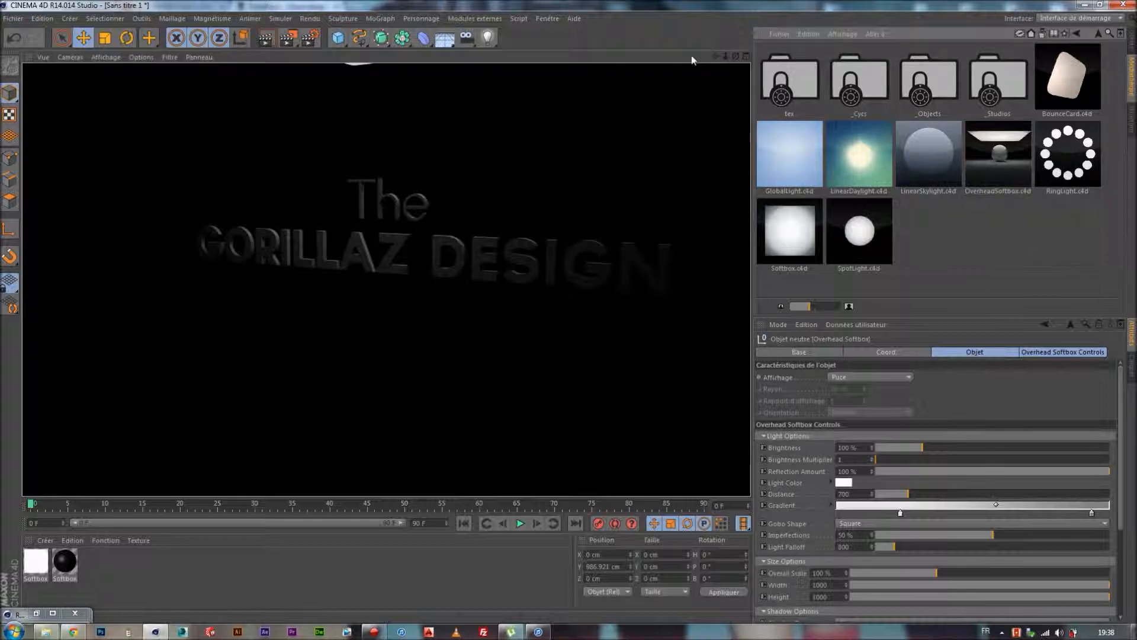
left_click(572, 241)
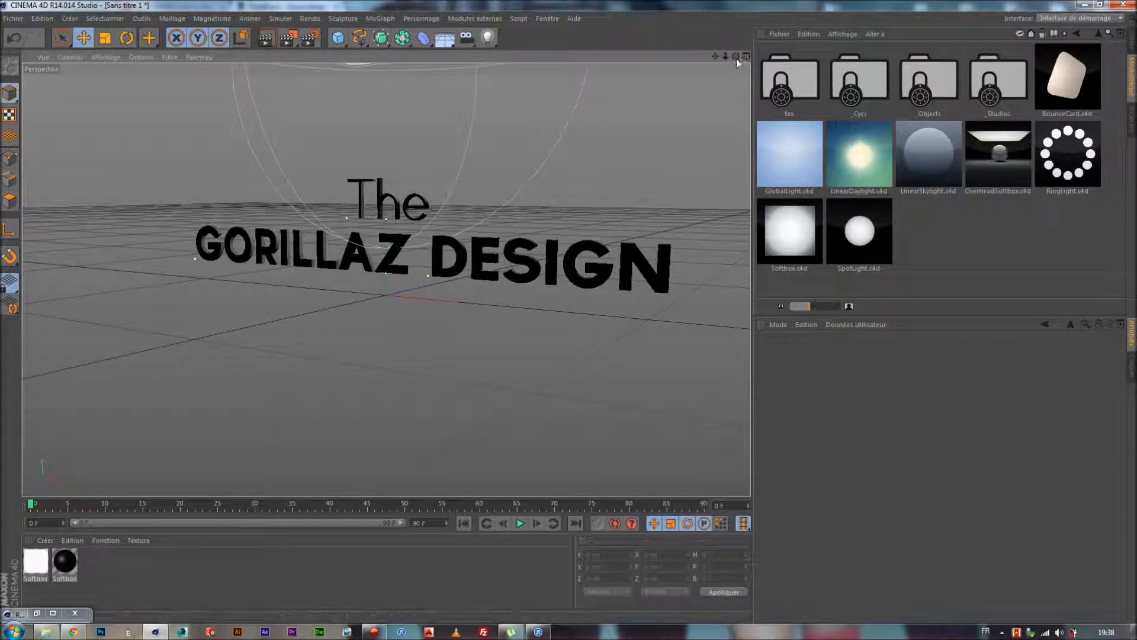
left_click_drag(736, 56, 690, 257)
left_click(422, 237)
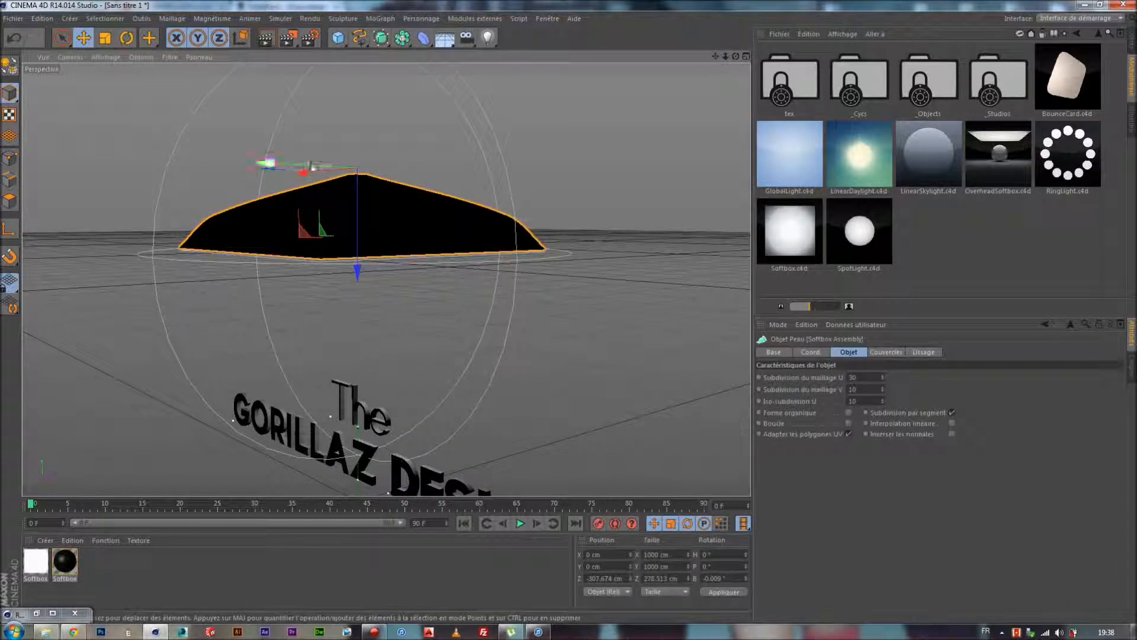
left_click_drag(292, 167, 230, 161)
key("ctrl+z")
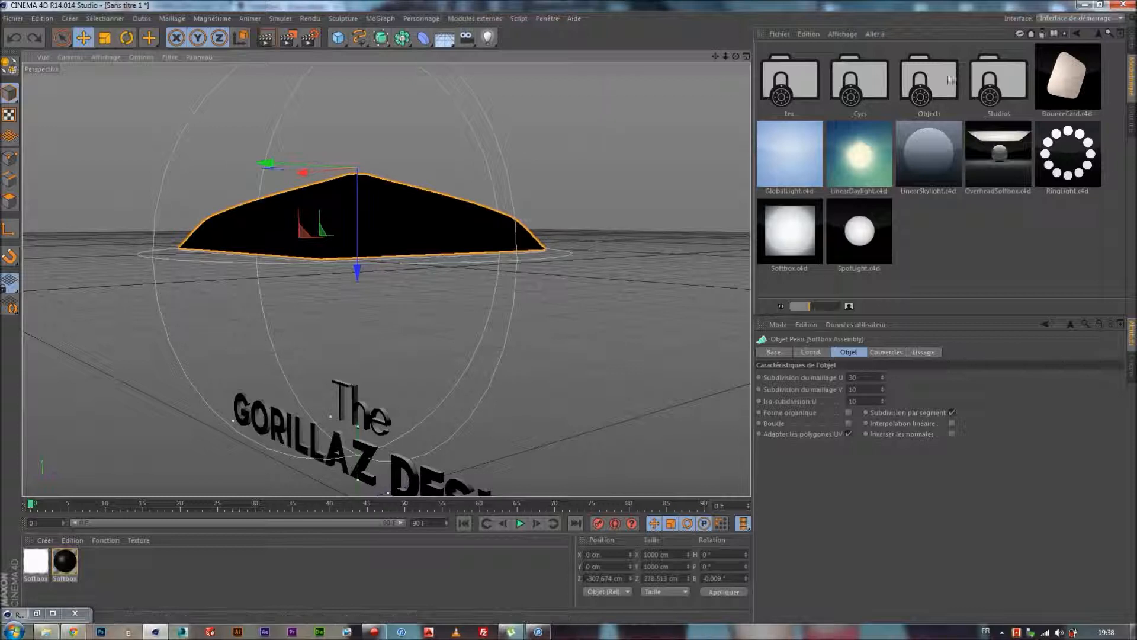
Step: Move the whole Overhead Softbox in front of the title to about -629 cm in Z and pitch it about 25°
left_click(1132, 45)
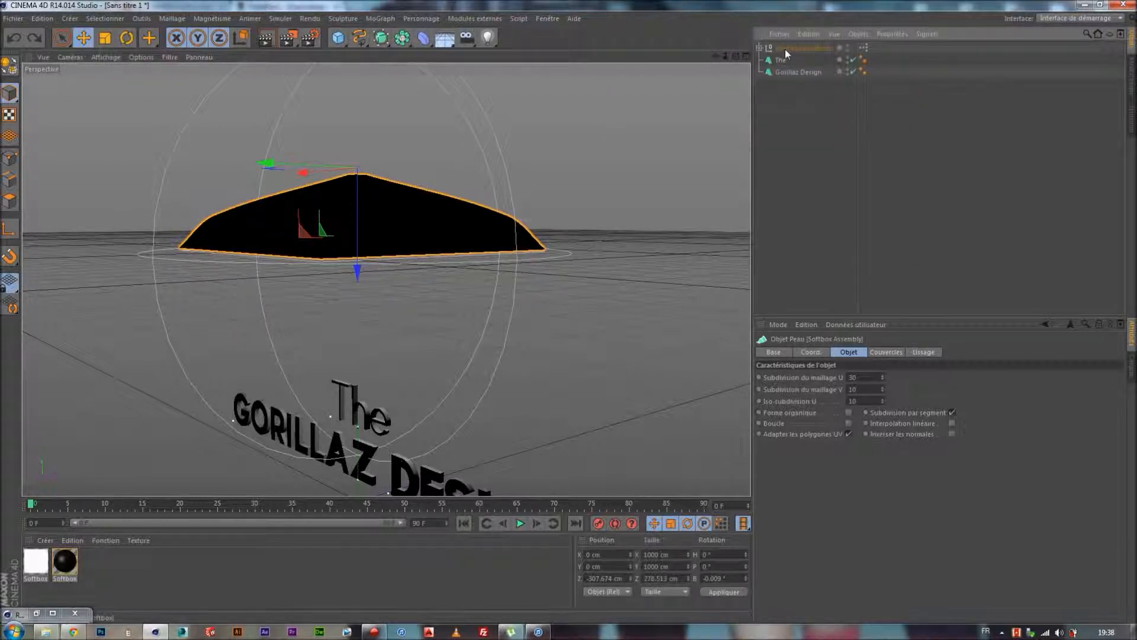
left_click(784, 48)
left_click_drag(425, 248, 290, 291)
key("r")
left_click_drag(173, 202, 153, 225)
left_click_drag(737, 58, 688, 7)
Step: Add the Infinite Background preset from the GFX Buddy's Presets library to the scene
left_click(1131, 80)
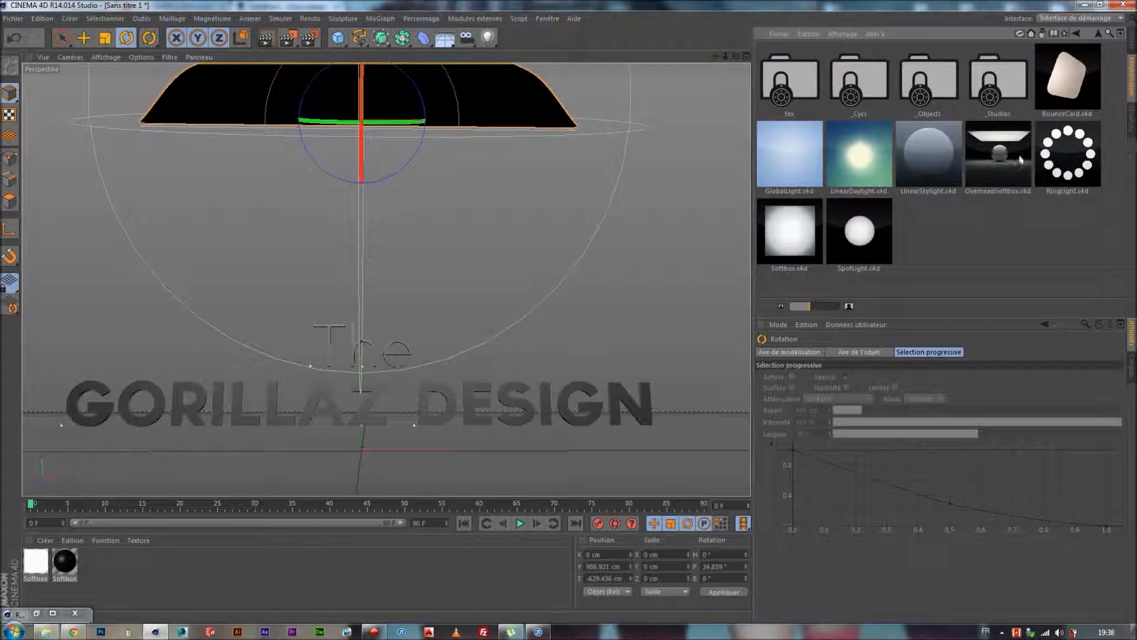
left_click(1097, 34)
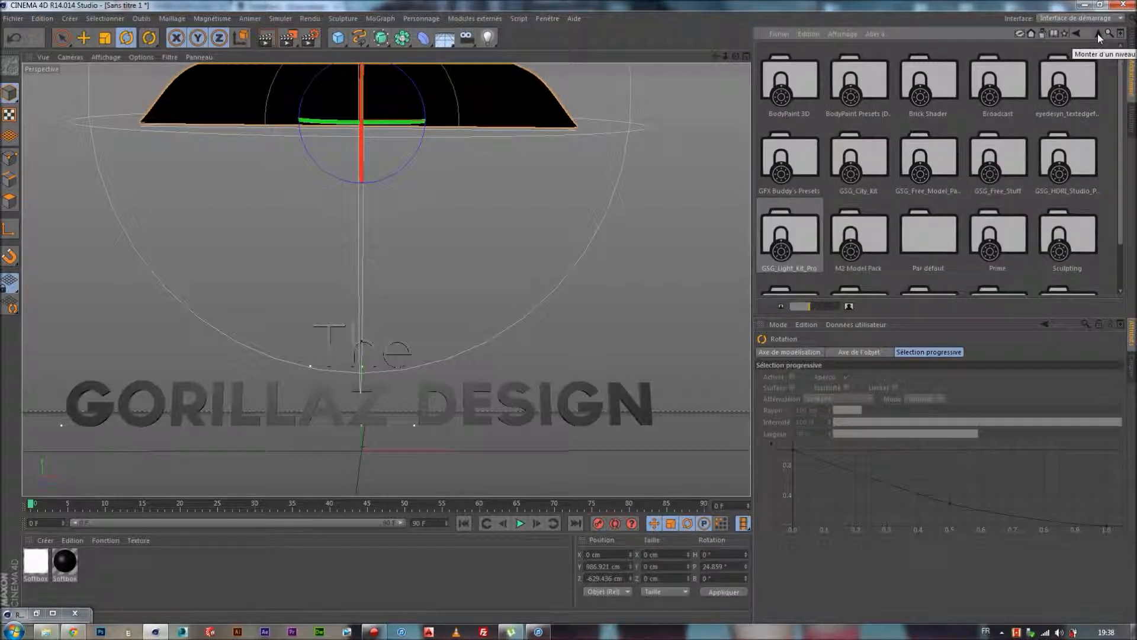
double_click(1018, 156)
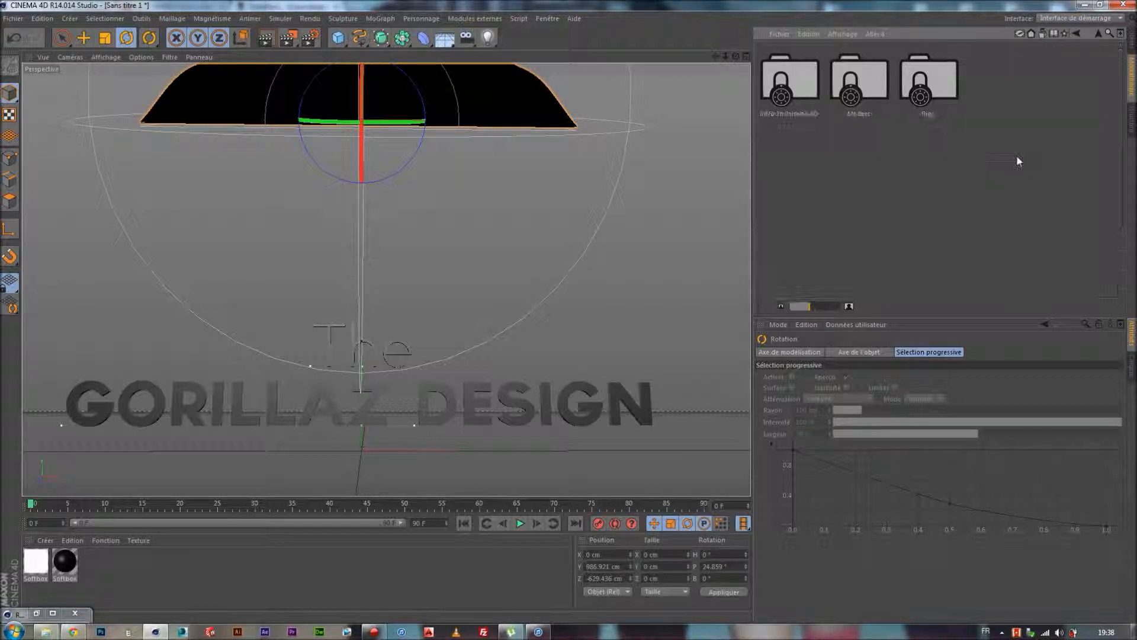
left_click(1097, 37)
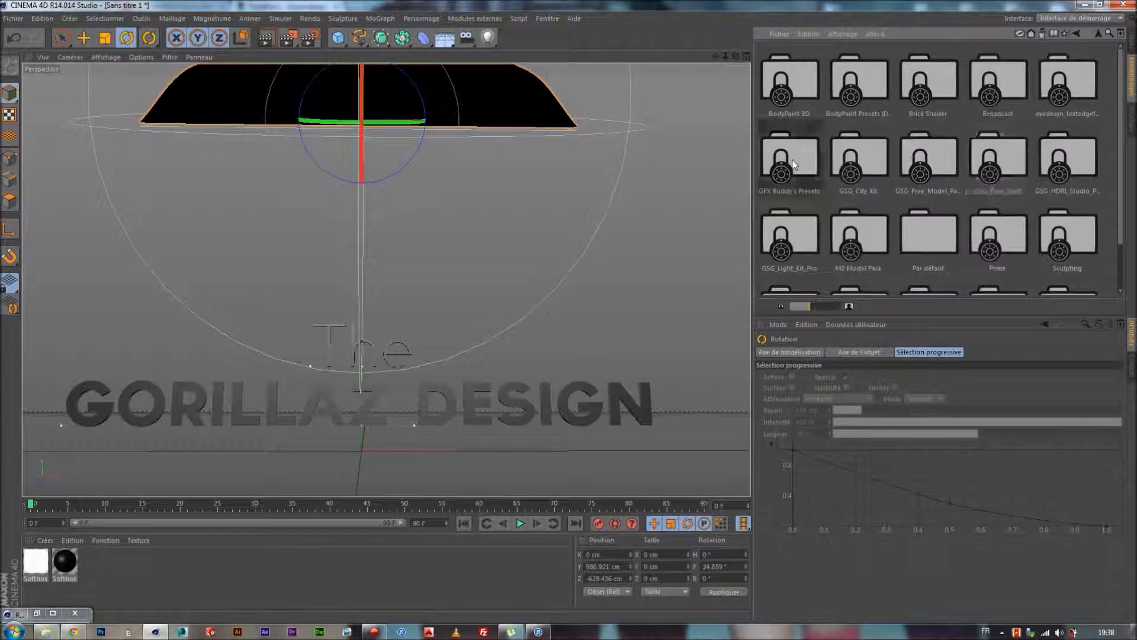
double_click(794, 162)
double_click(785, 88)
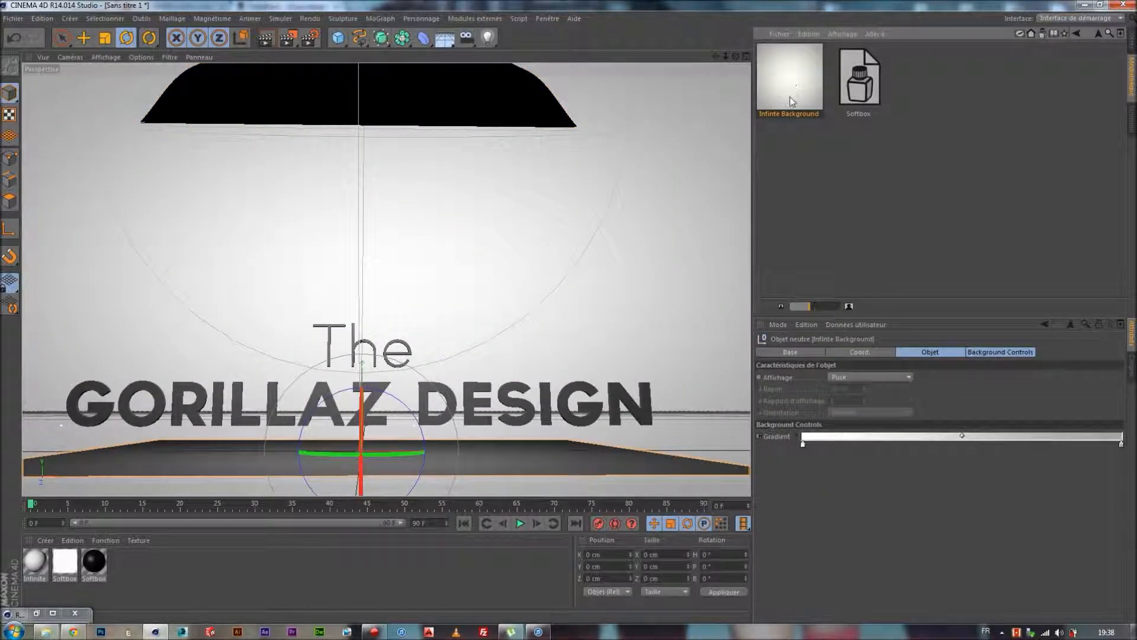
Step: Frame the full title centred against the infinite background and close the minimised render settings window
mouse_move(715, 57)
left_mouse_down()
mouse_move(740, 51)
mouse_move(723, 58)
left_mouse_up()
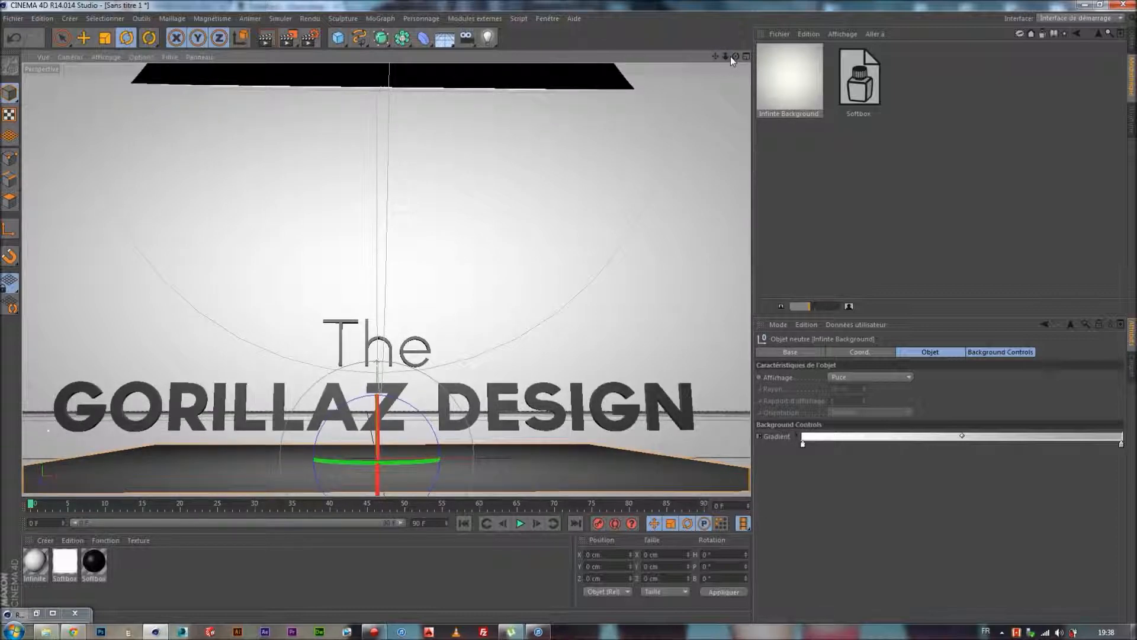
left_click_drag(716, 55, 764, 146)
left_click(853, 204)
mouse_move(717, 57)
left_mouse_down()
mouse_move(722, 46)
mouse_move(679, 57)
mouse_move(739, 75)
mouse_move(730, 57)
mouse_move(739, 56)
mouse_move(713, 45)
left_mouse_up()
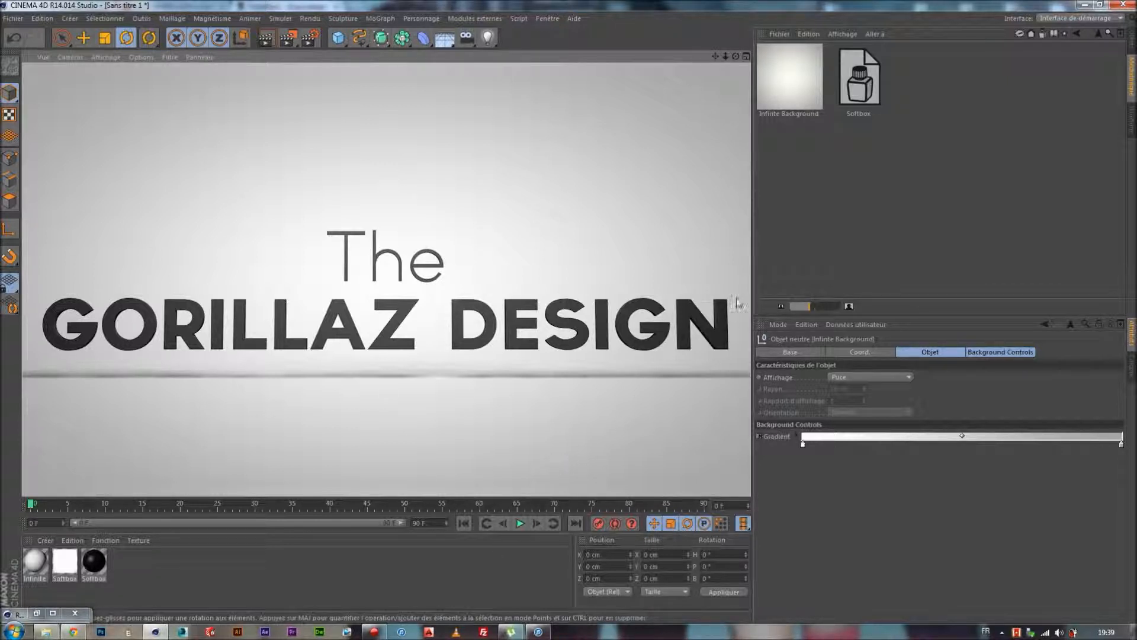
left_click(1130, 50)
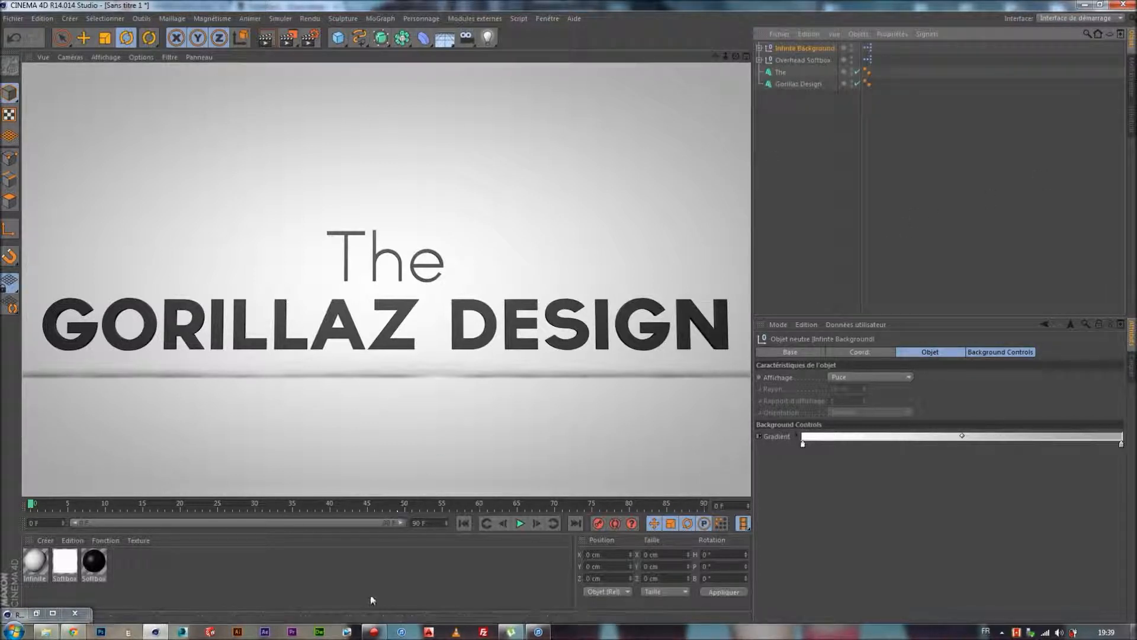
left_click(75, 614)
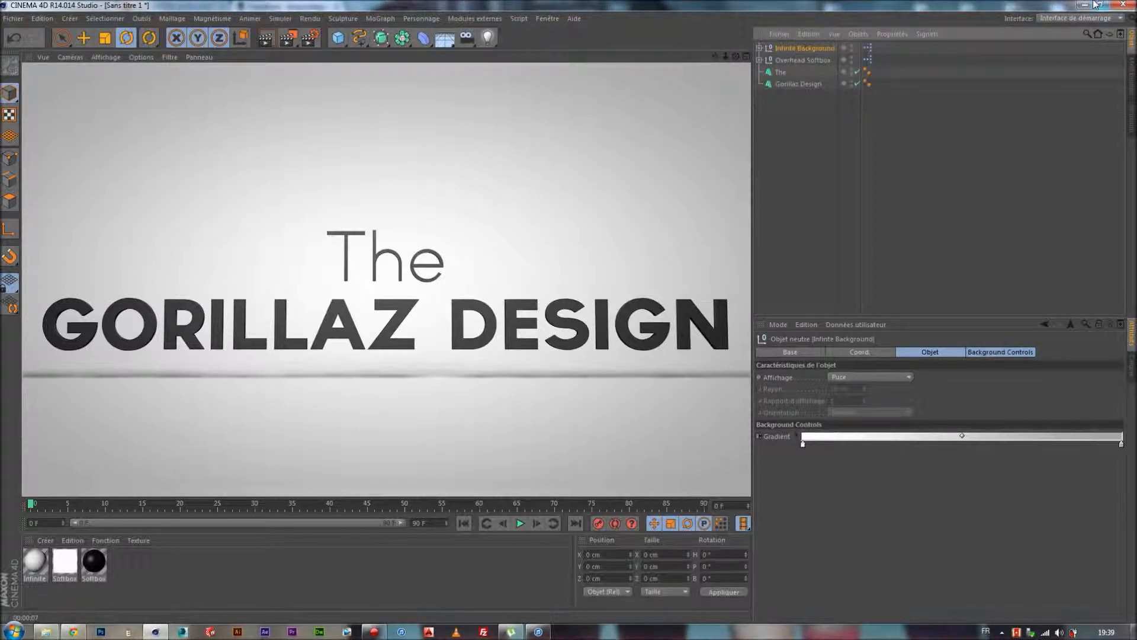
Step: Load the Gumball Cherry material from the Simple folder of Texture Kit Pro into the scene's materials
left_click(1131, 95)
left_click(1131, 119)
left_click(1132, 89)
left_click(1100, 32)
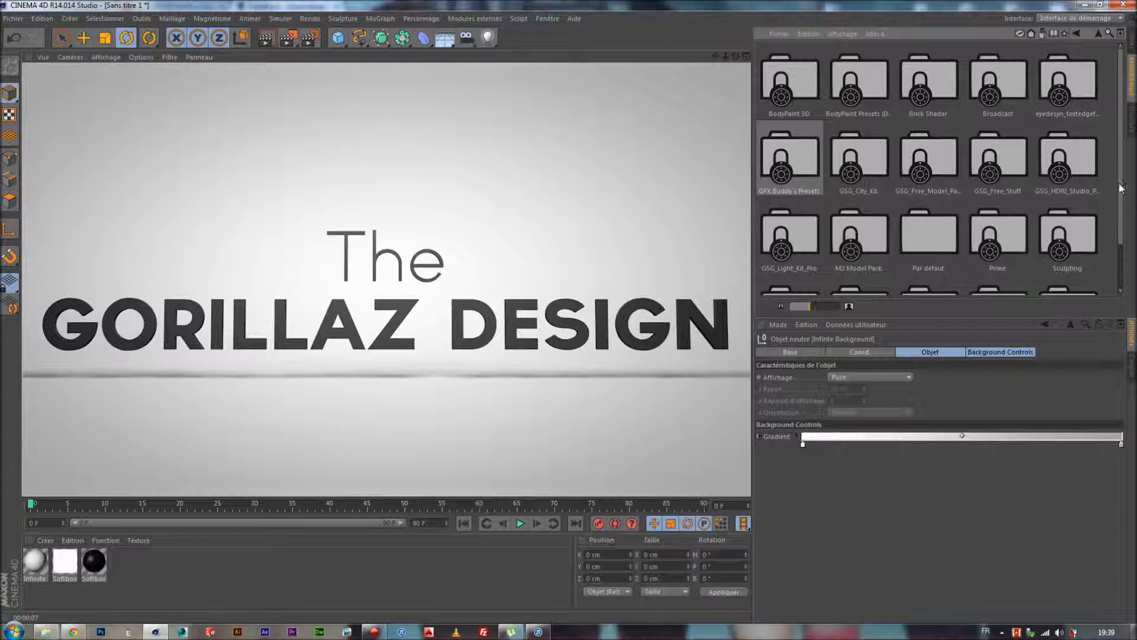
scroll(1120, 188, "down", 2)
left_click(1009, 267)
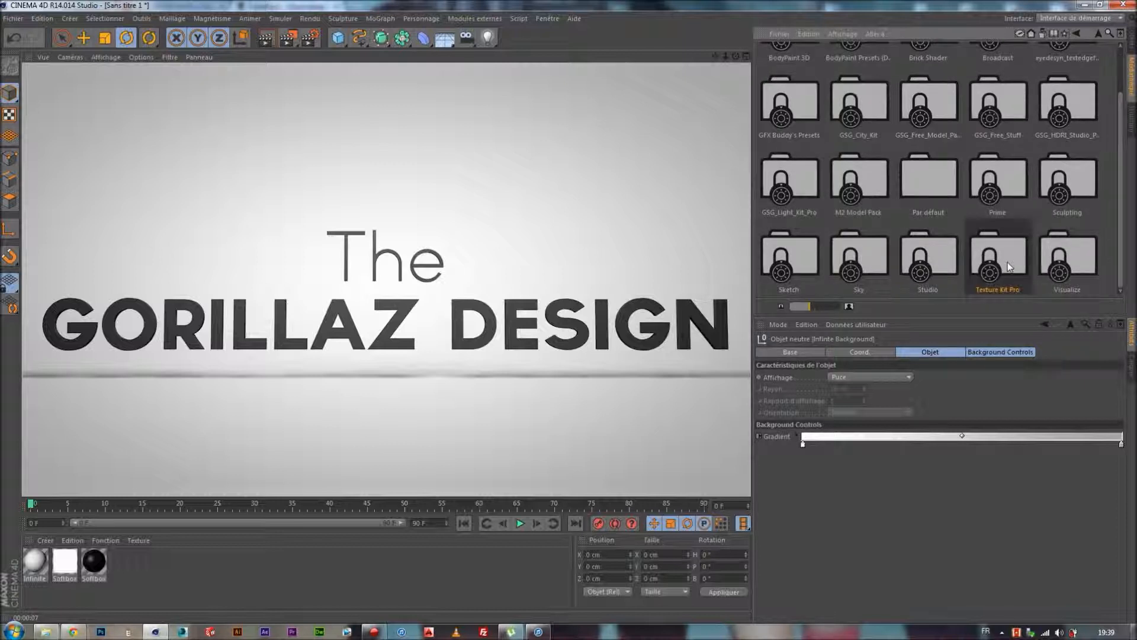
double_click(1009, 267)
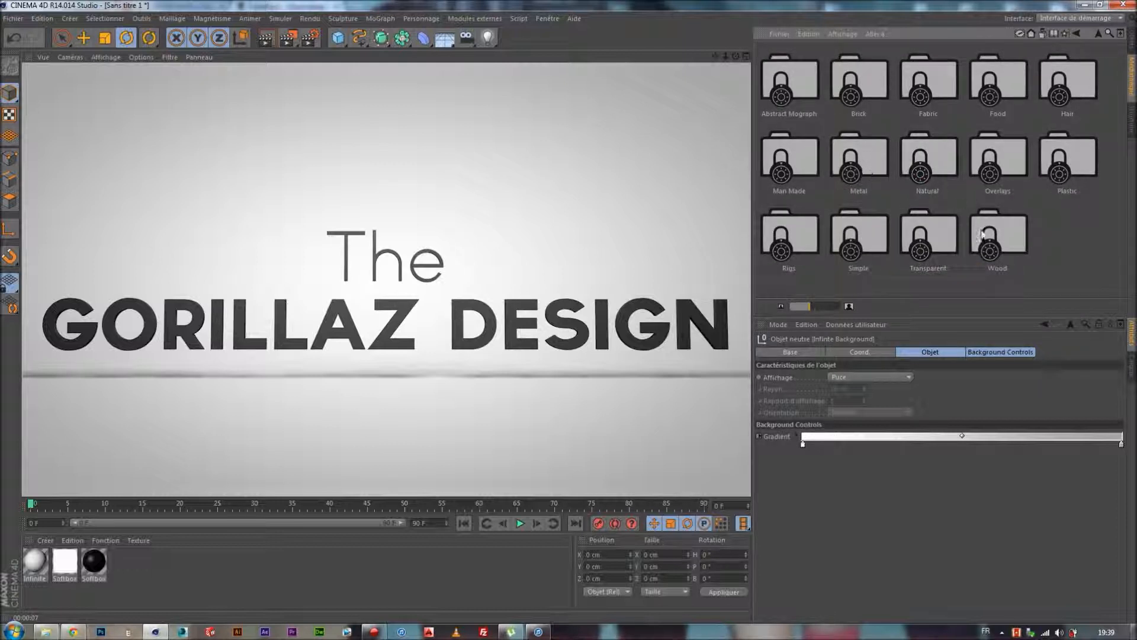
double_click(866, 237)
left_click_drag(1121, 181, 1129, 261)
scroll(1088, 181, "up", 2)
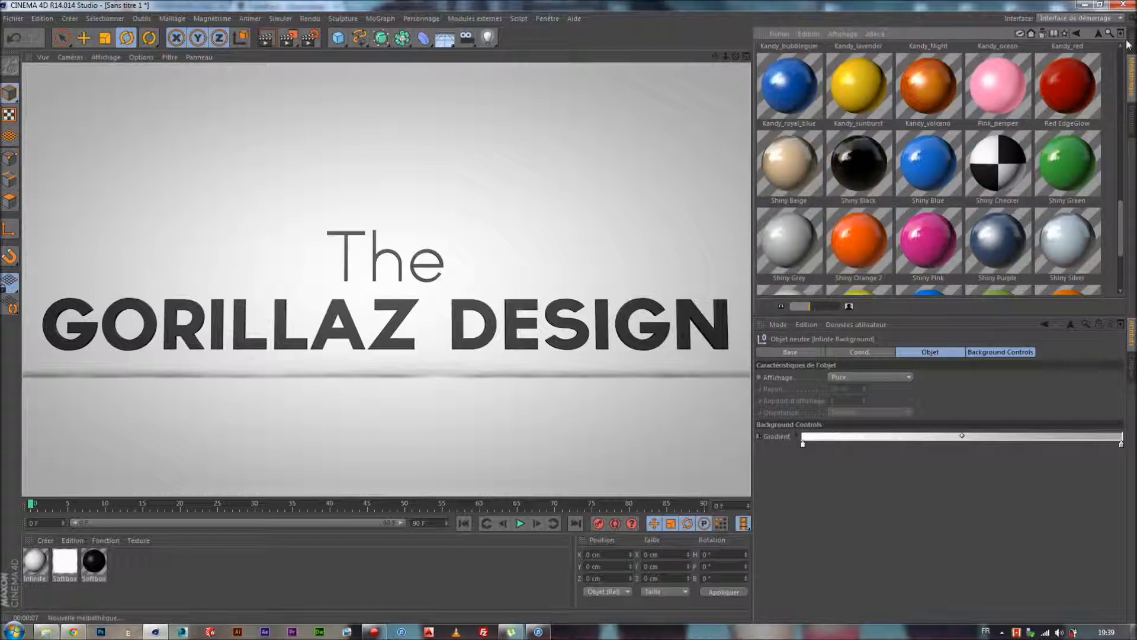
scroll(1090, 121, "up", 4)
left_click_drag(1009, 147, 153, 585)
Step: Examine the Gumball Cherry material's reflection, bump, diffusion and colour channels in the material editor
double_click(123, 563)
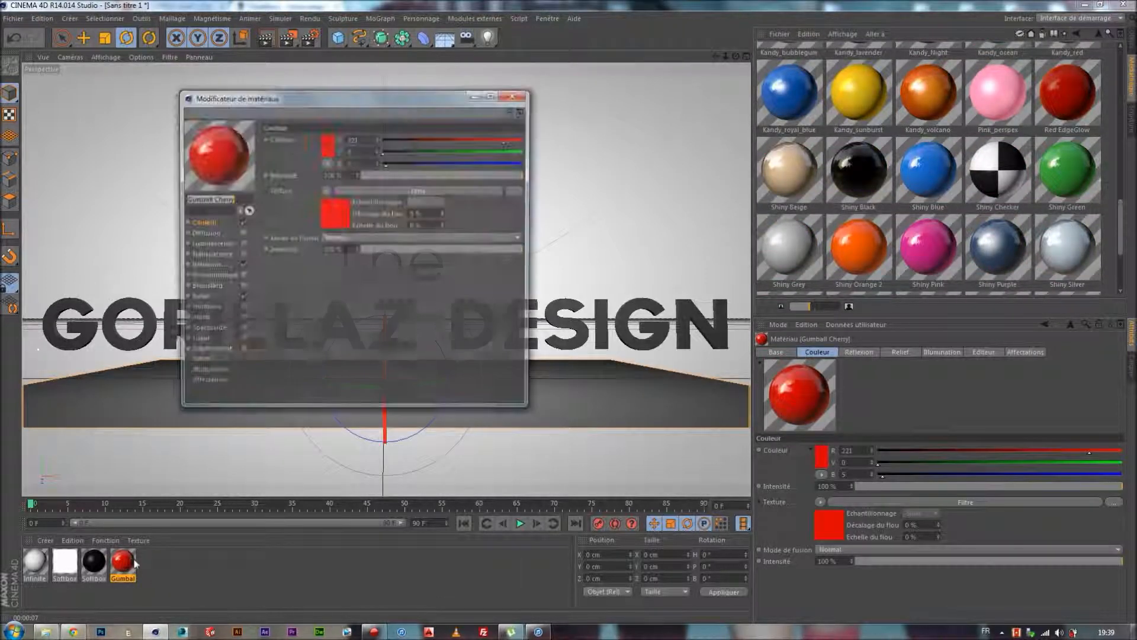
left_click(213, 265)
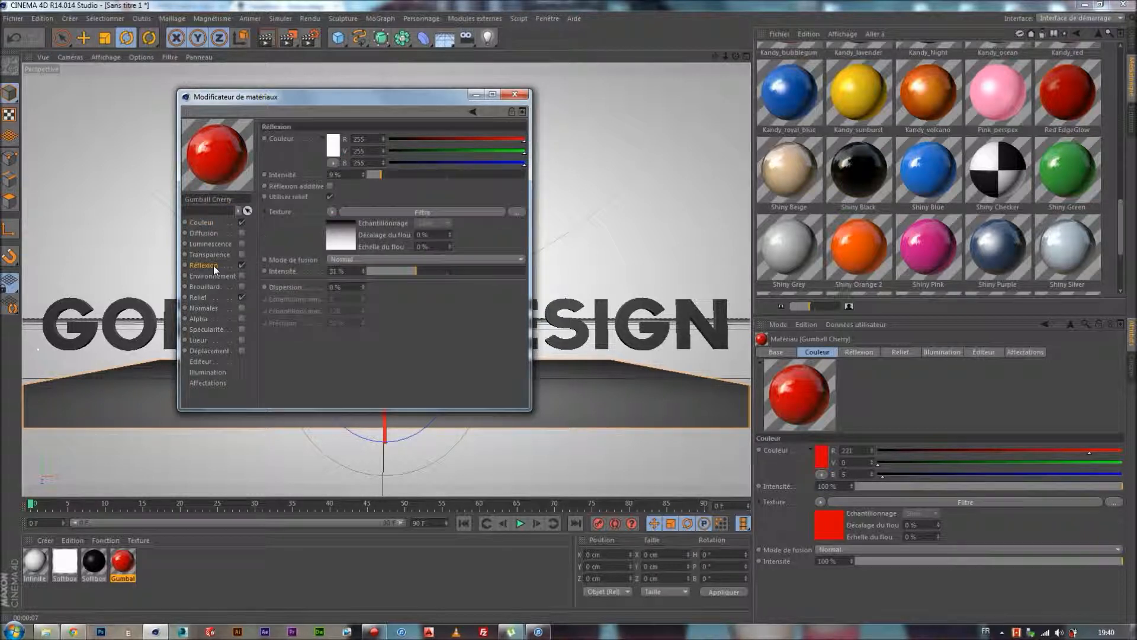
left_click(215, 297)
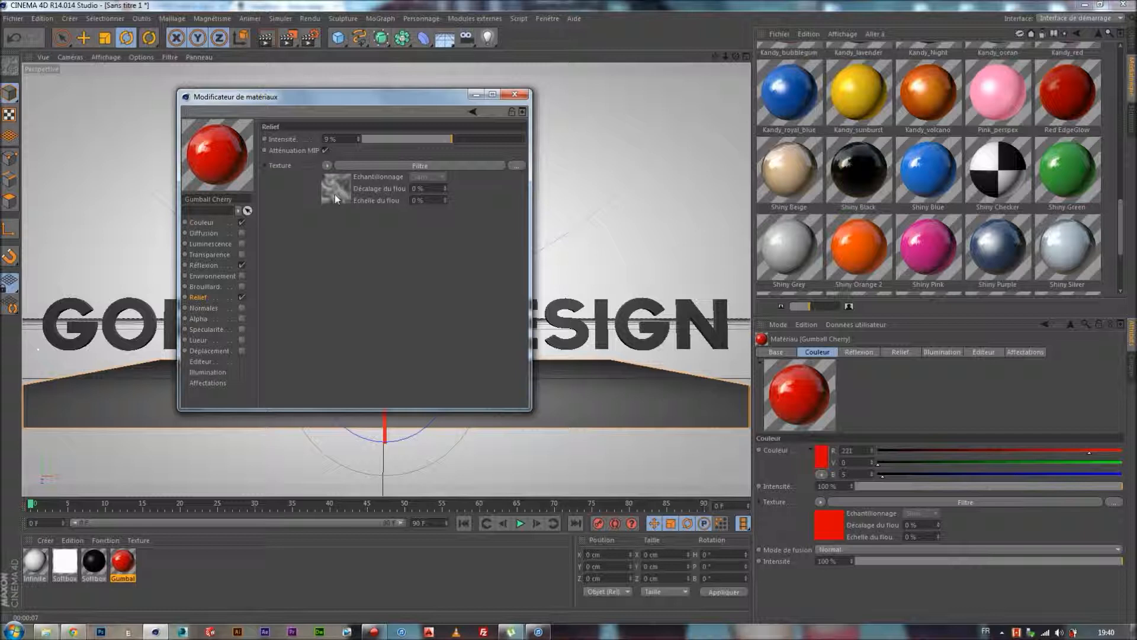
left_click(218, 231)
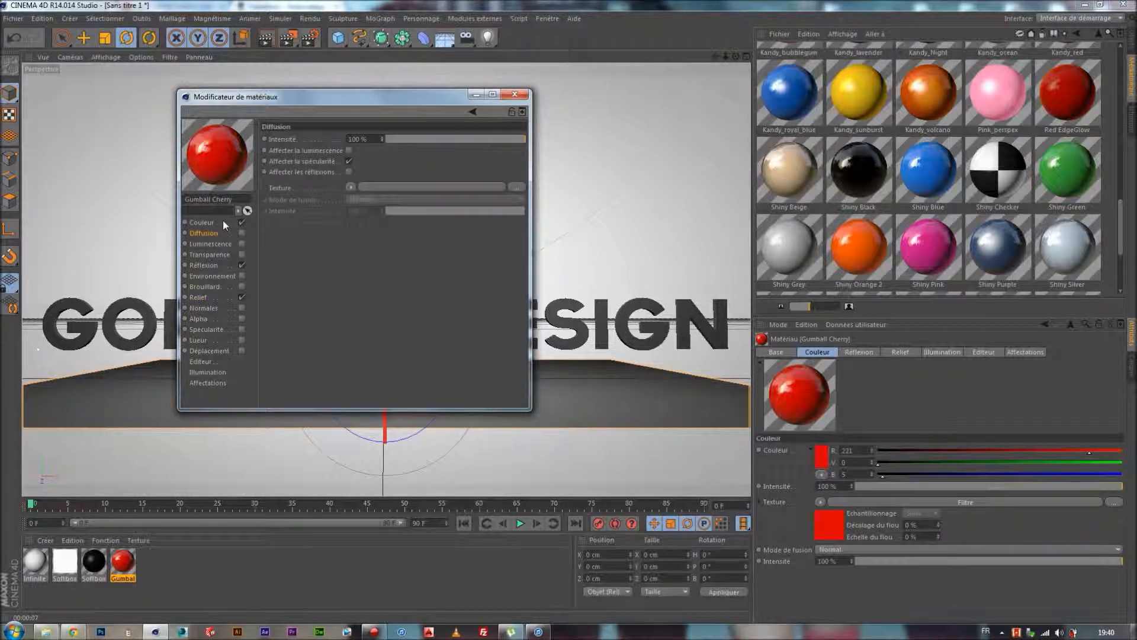
left_click(223, 221)
left_click(206, 296)
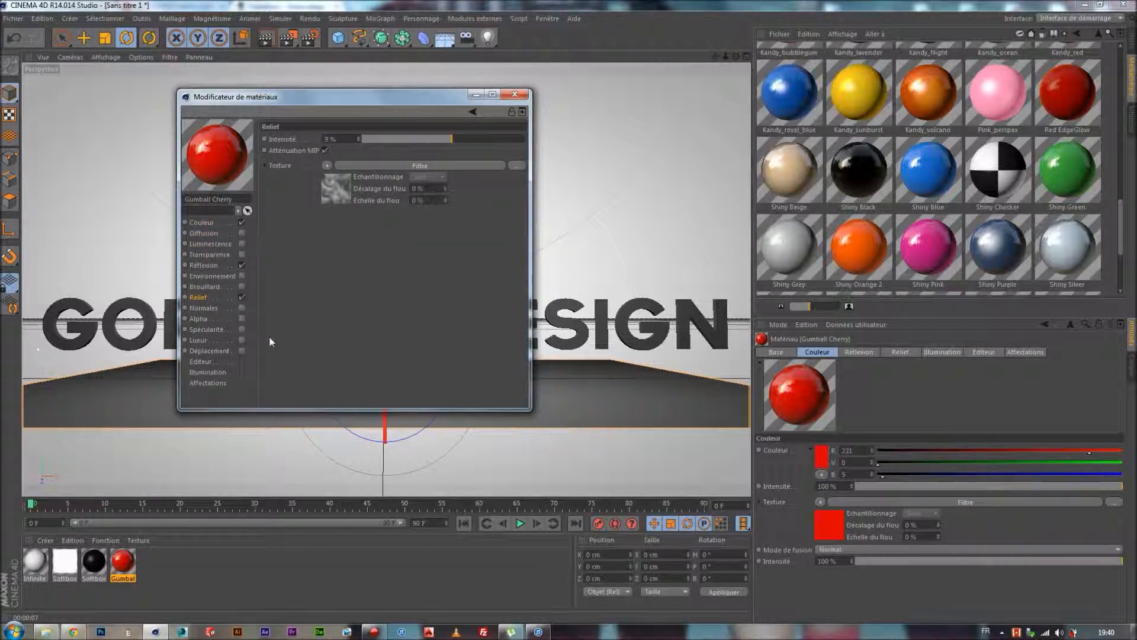
left_click(521, 93)
Step: Apply the Gumball Cherry material to both the "Gorillaz Design" and "The" text objects and preview the render
left_click_drag(122, 561, 118, 326)
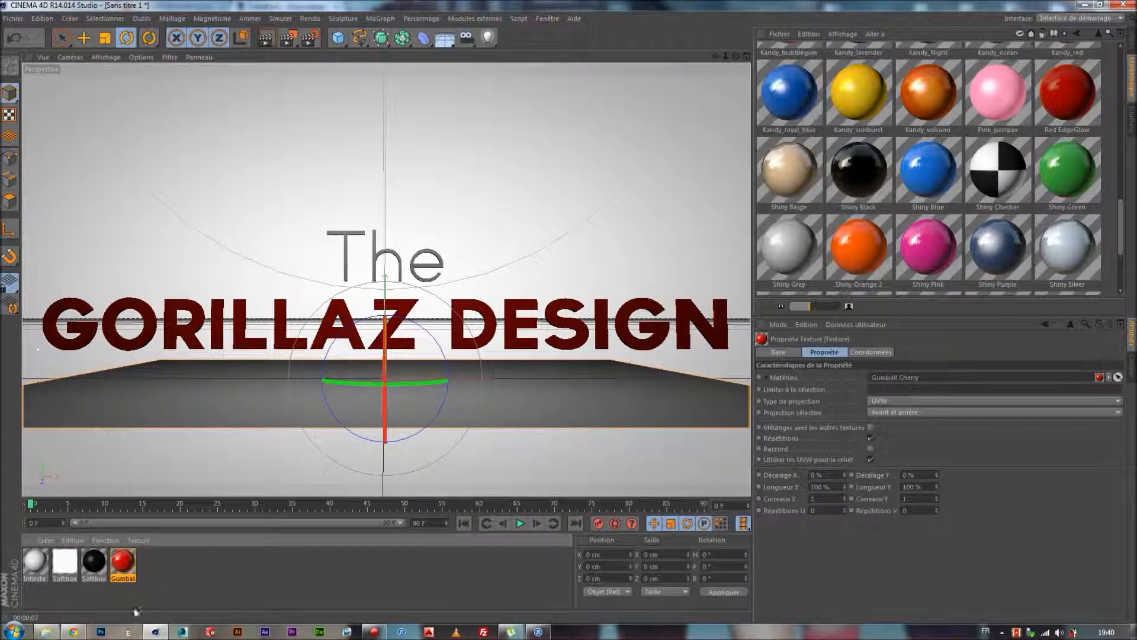
left_click_drag(124, 580, 353, 234)
left_click(1132, 42)
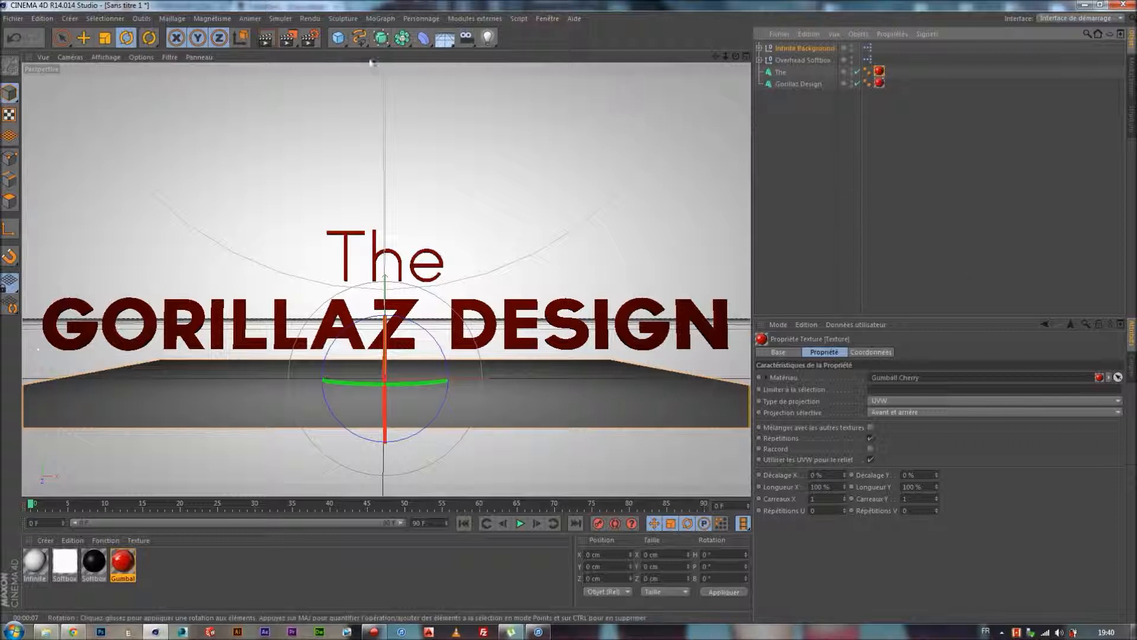
key("ctrl+r")
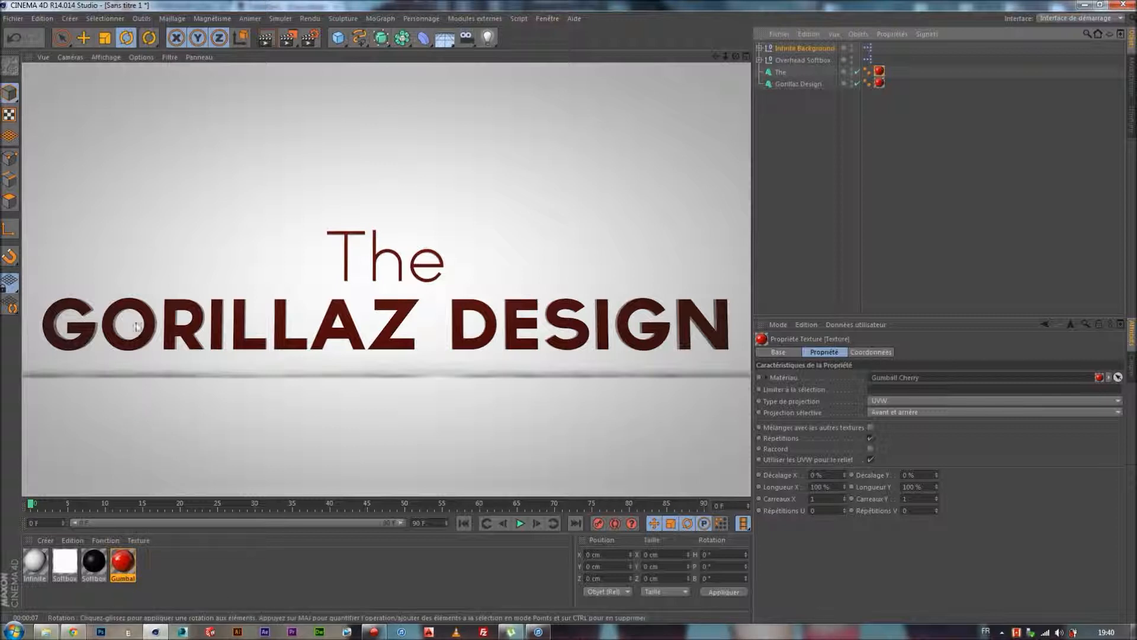
left_click(811, 148)
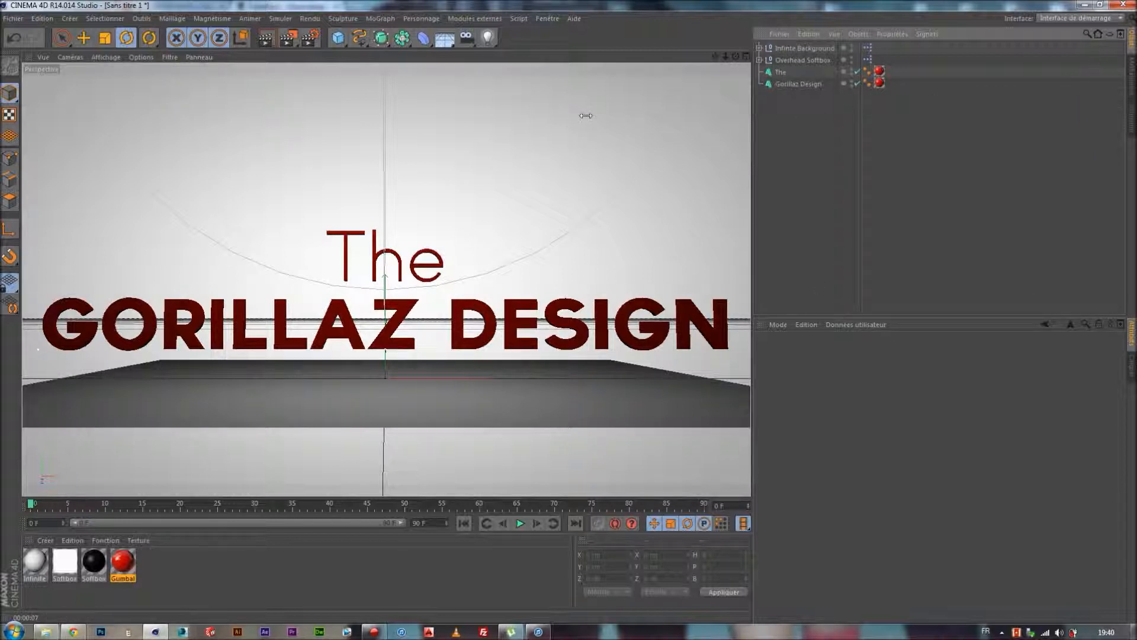
Step: Add a Transform plugin object to the scene and rename it "The"
left_click(474, 19)
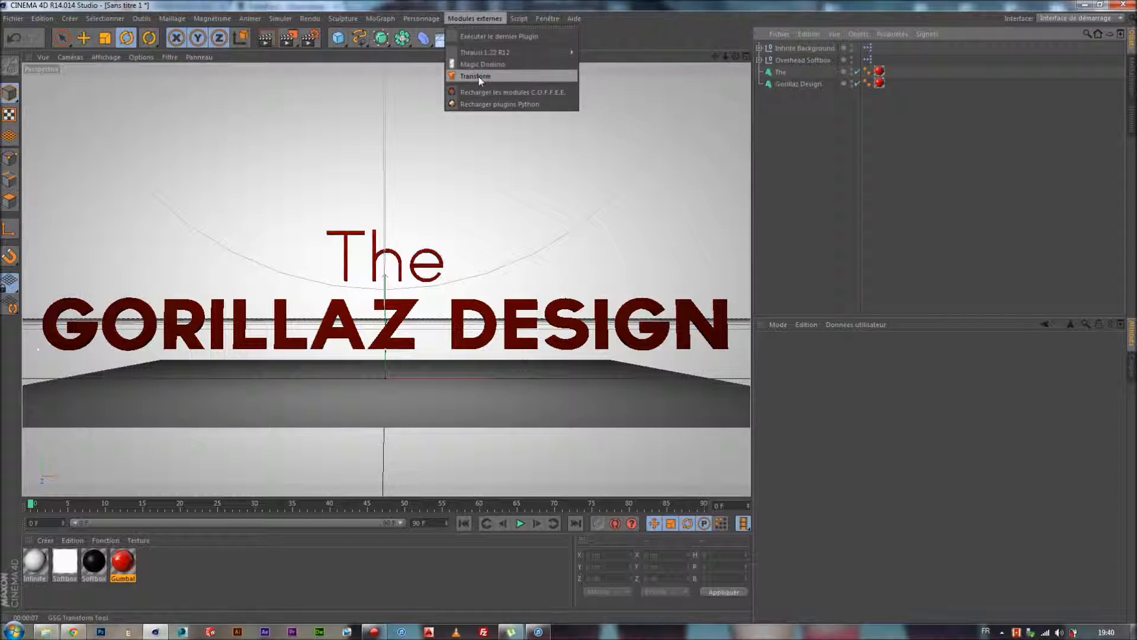
left_click(479, 77)
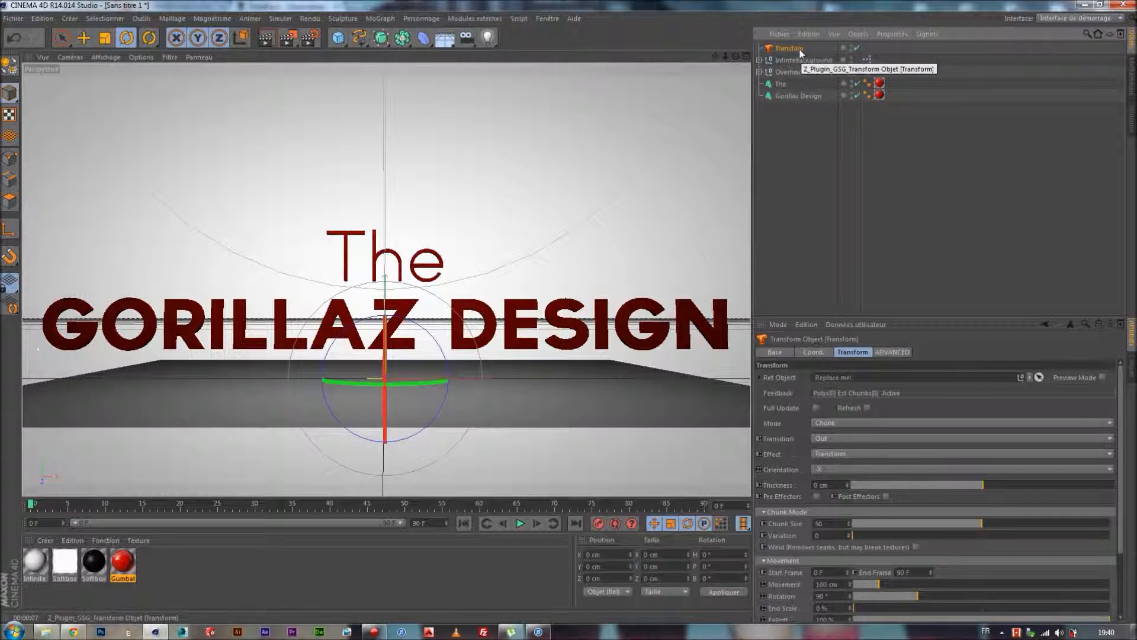
left_click(783, 84)
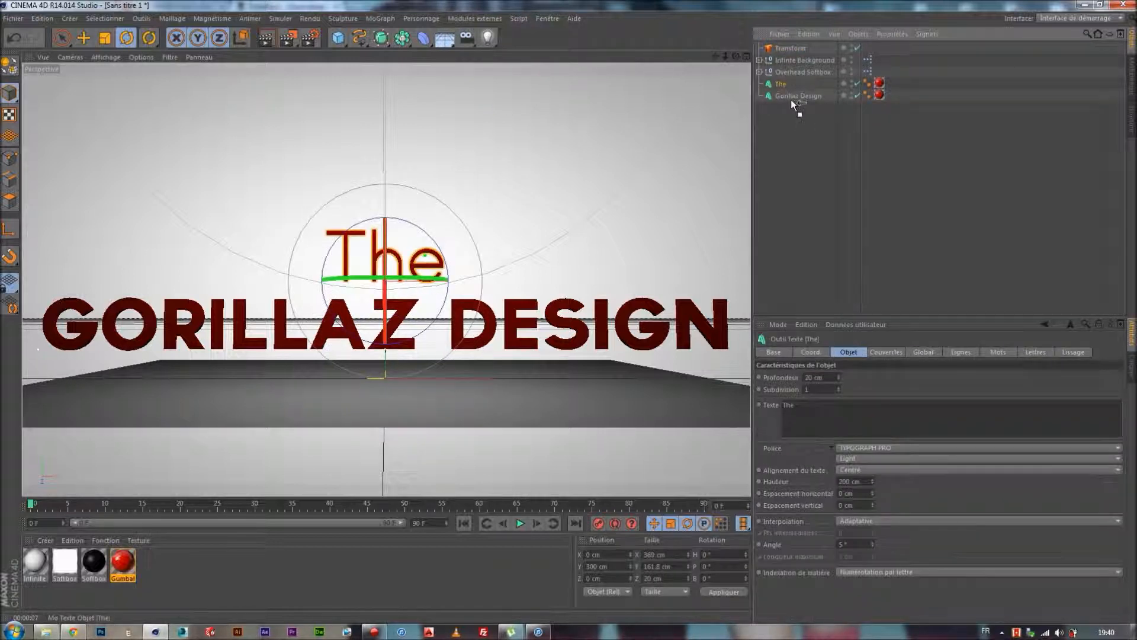
left_click(794, 48)
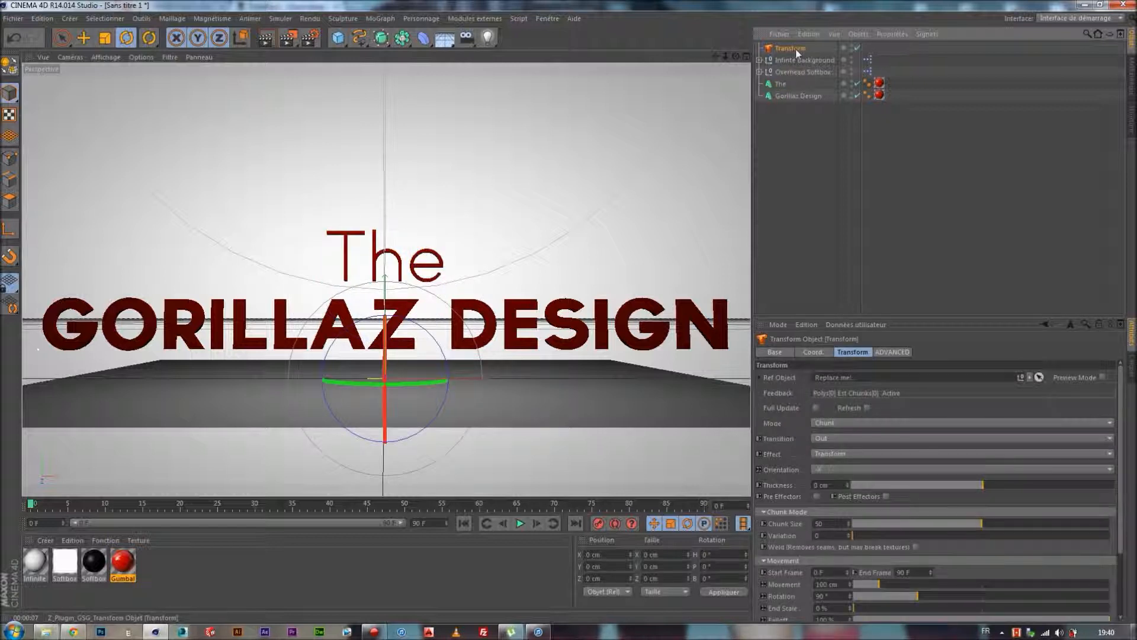
double_click(795, 48)
type("The")
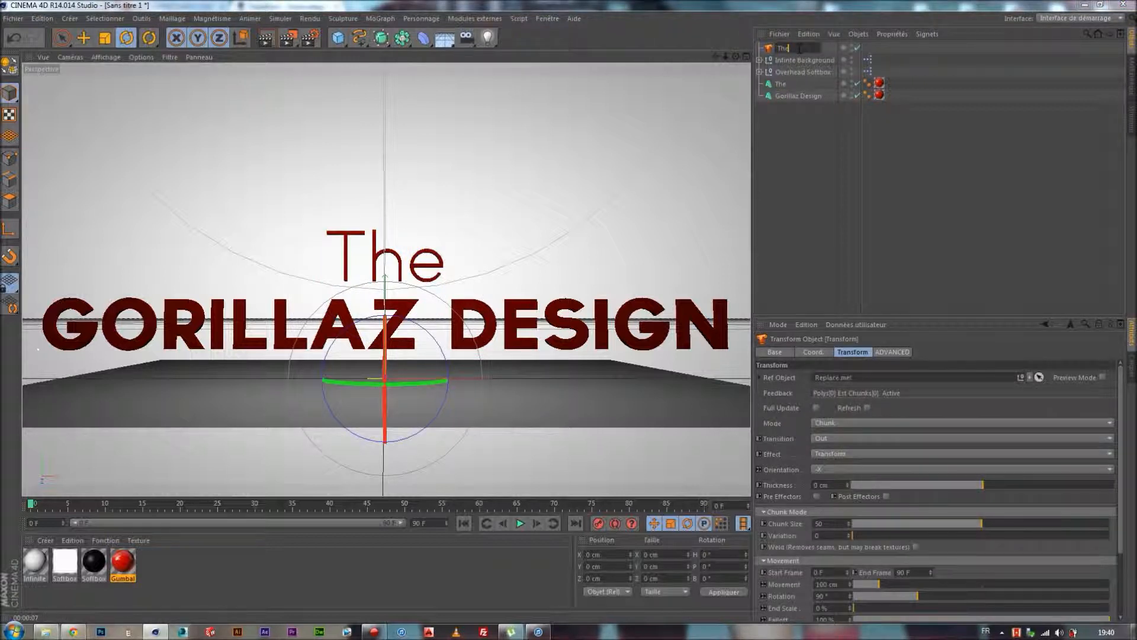
key("Return")
Step: Paste a second Transform object into the scene and rename it "Gorillaz Design"
key("ctrl+v")
double_click(776, 49)
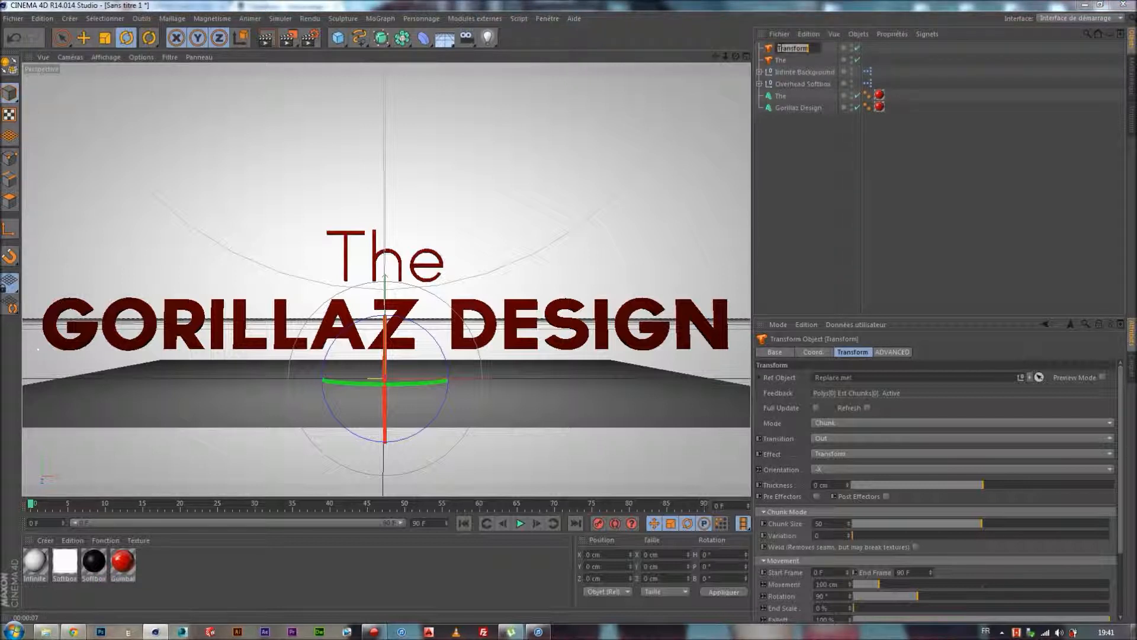
type("Gorillaz Desig")
type("n")
key("Return")
Step: Assign the text "The" as Ref Object of the Transform named "The" and refresh it in Chunk mode
left_click(781, 60)
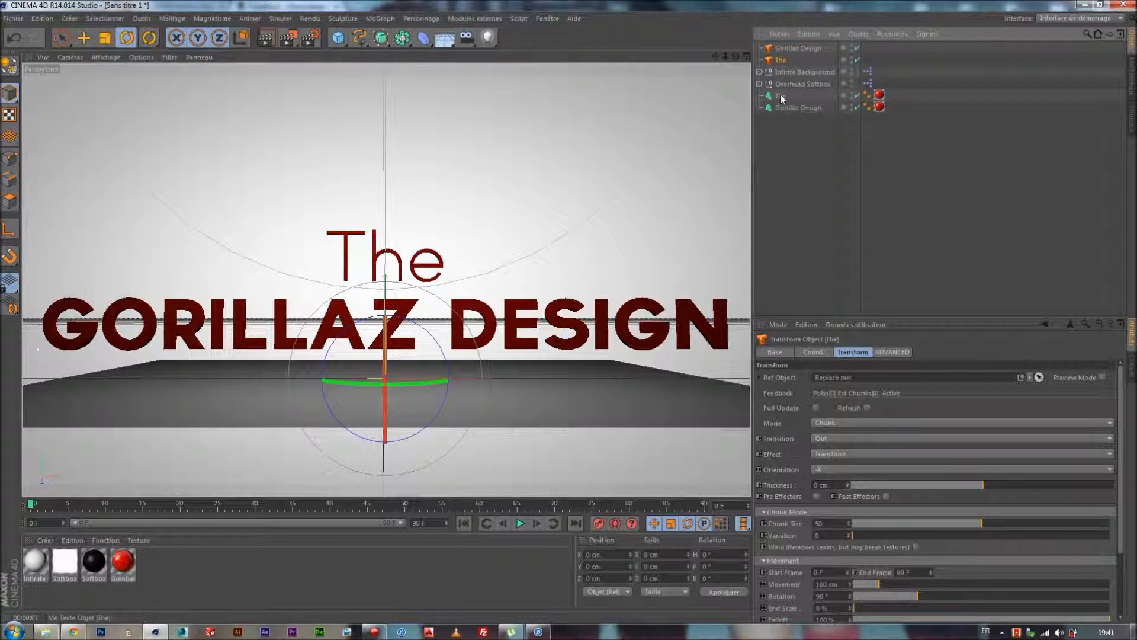
left_click(781, 96)
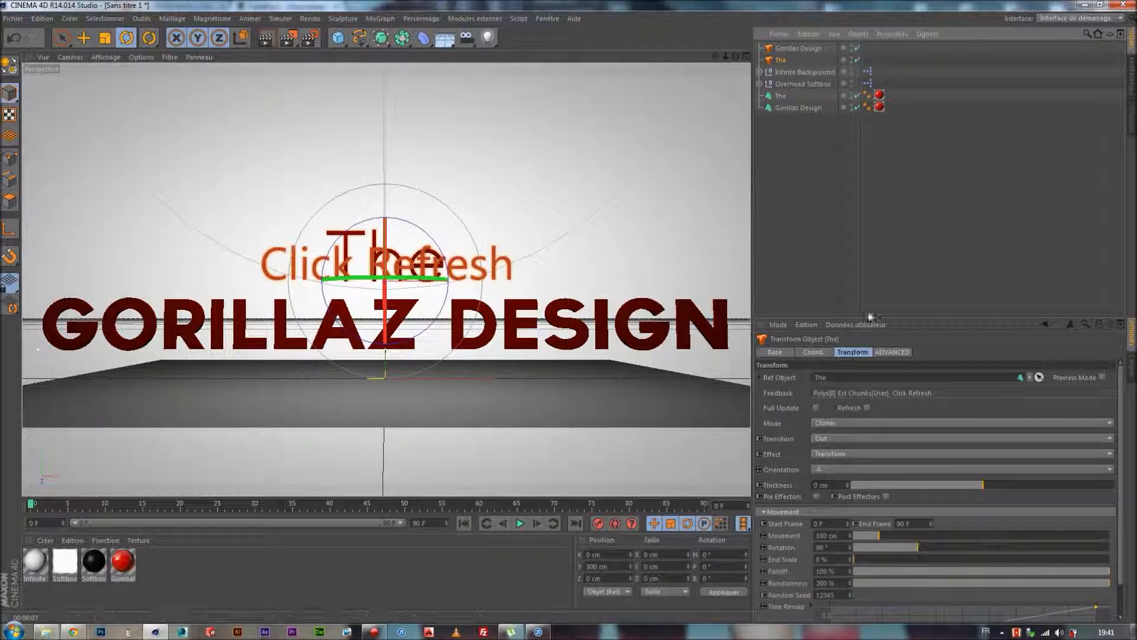
left_click(869, 408)
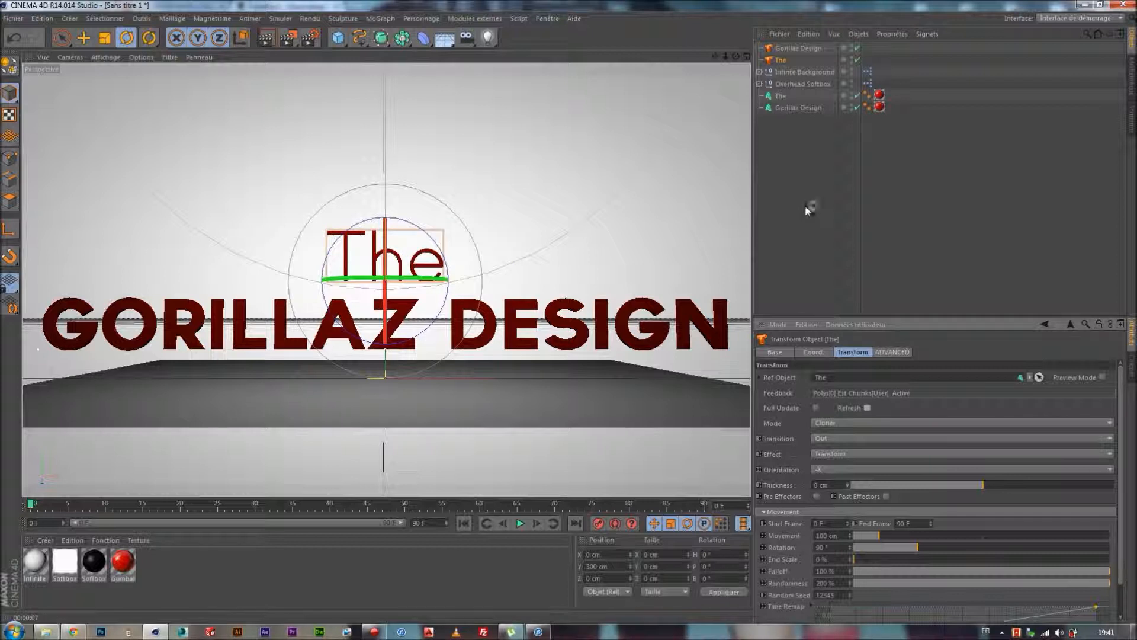
left_click(837, 422)
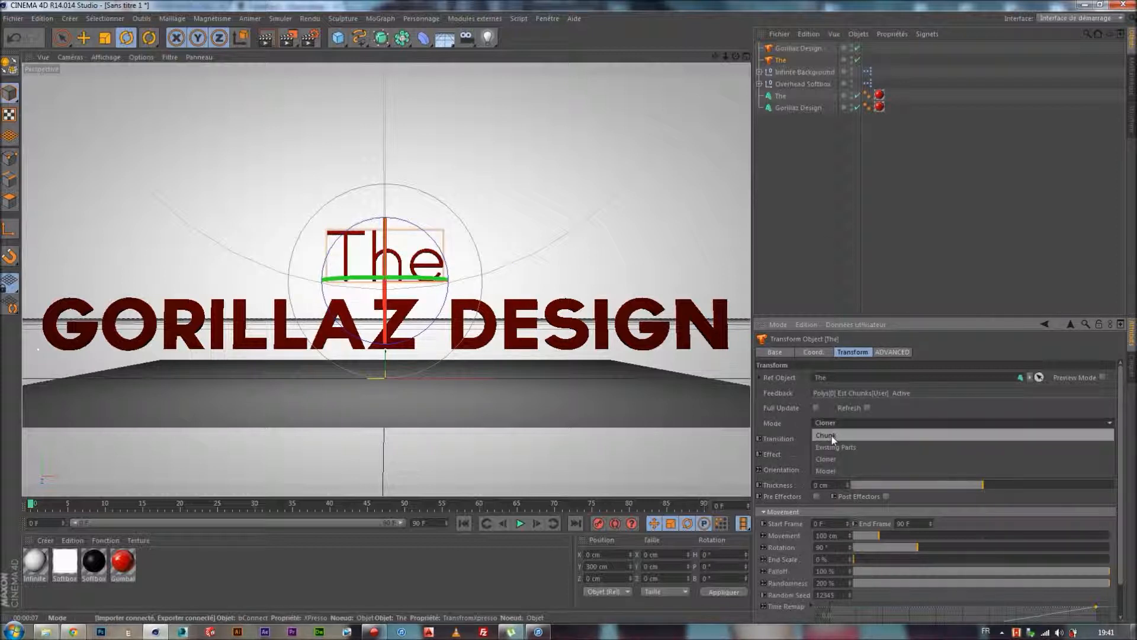
left_click(829, 435)
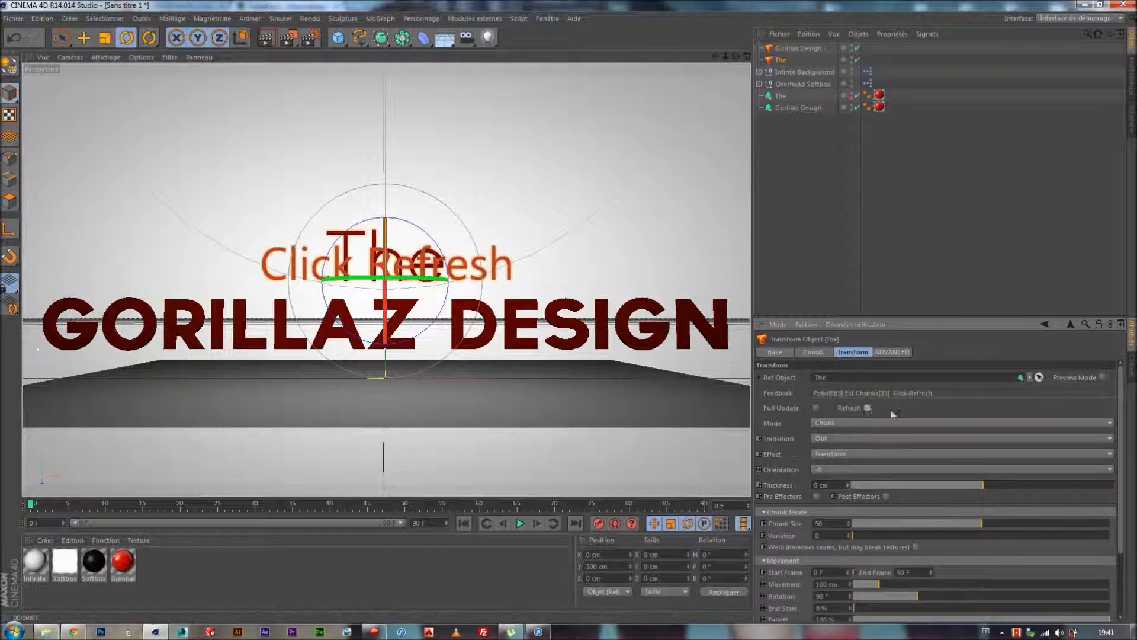
left_click(865, 407)
Step: Set the effect of the Transform named "The" to Camera In, preview the animation and return to frame 0
left_click(885, 457)
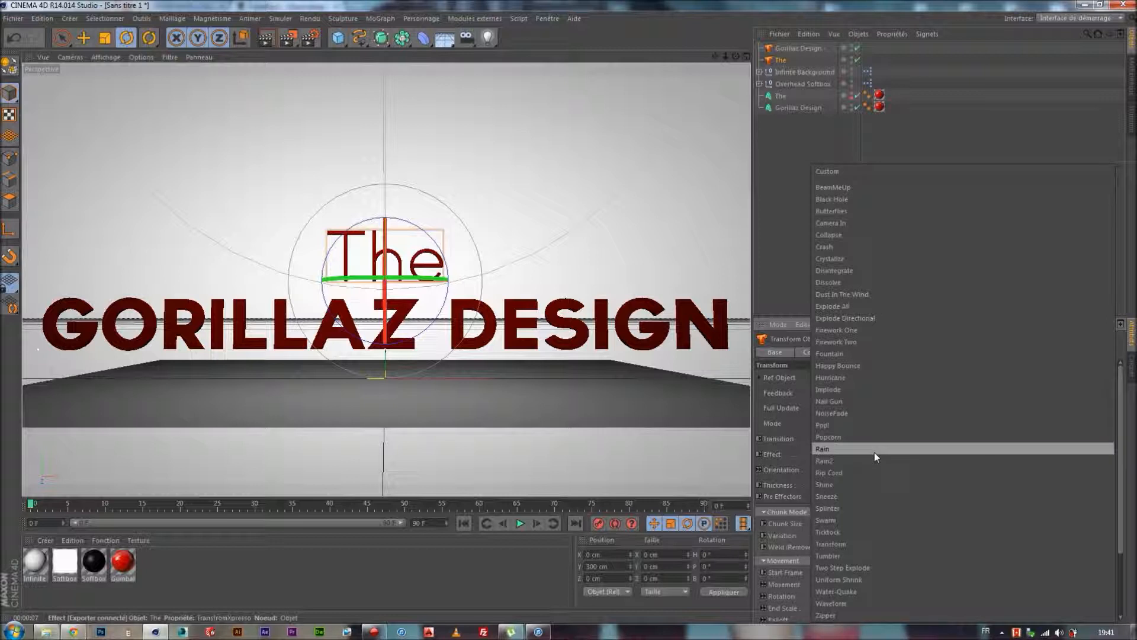
left_click(853, 223)
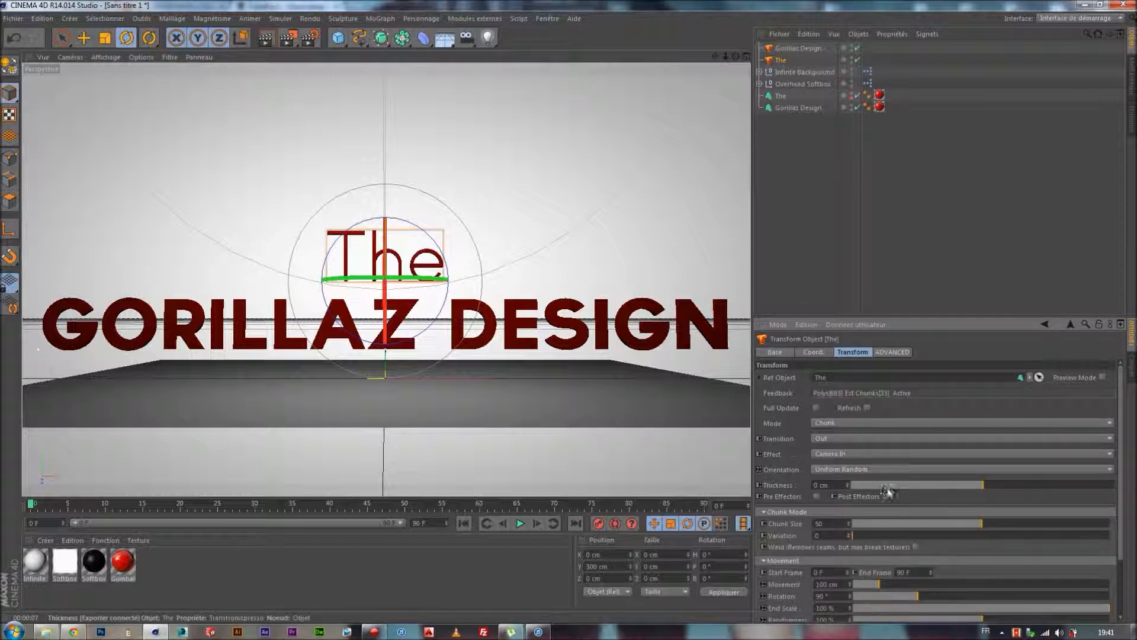
left_click(520, 524)
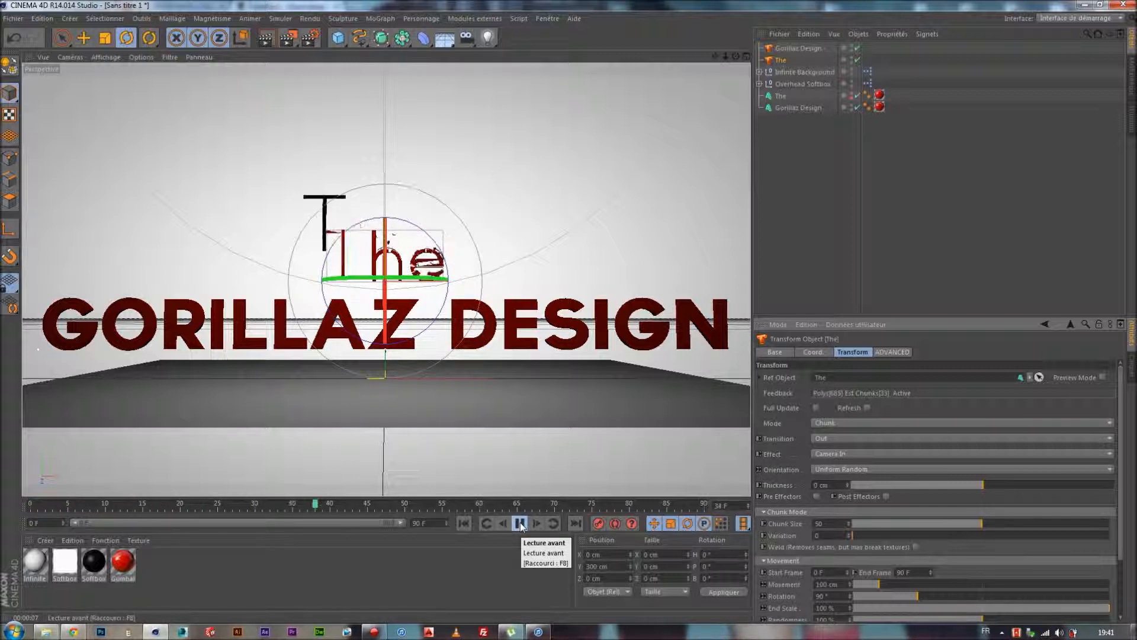
left_click(520, 523)
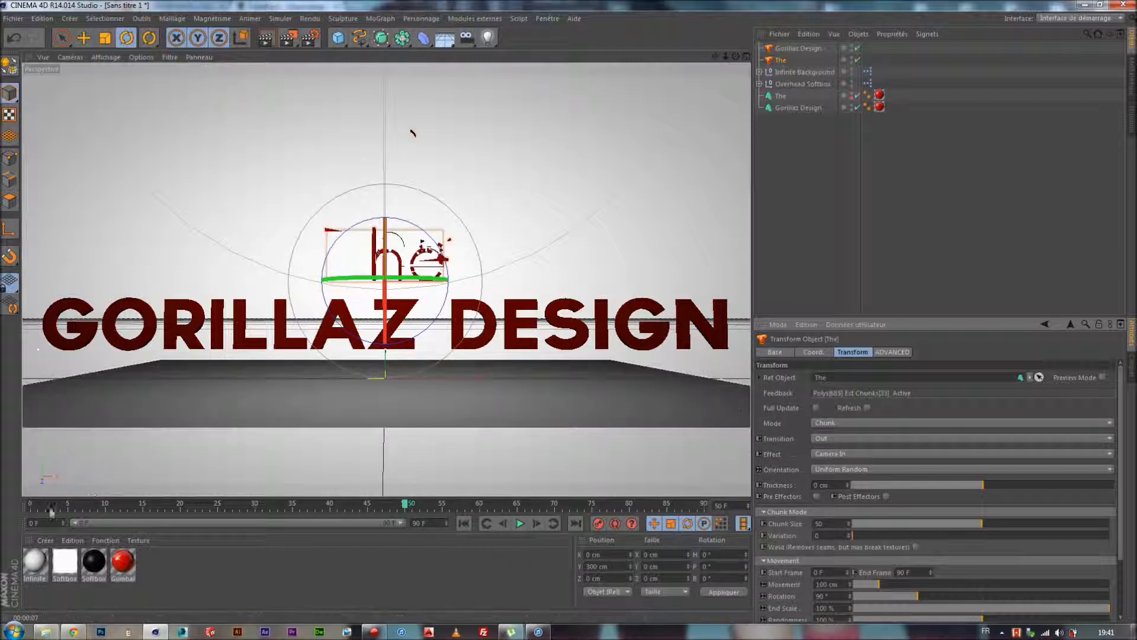
left_click(32, 509)
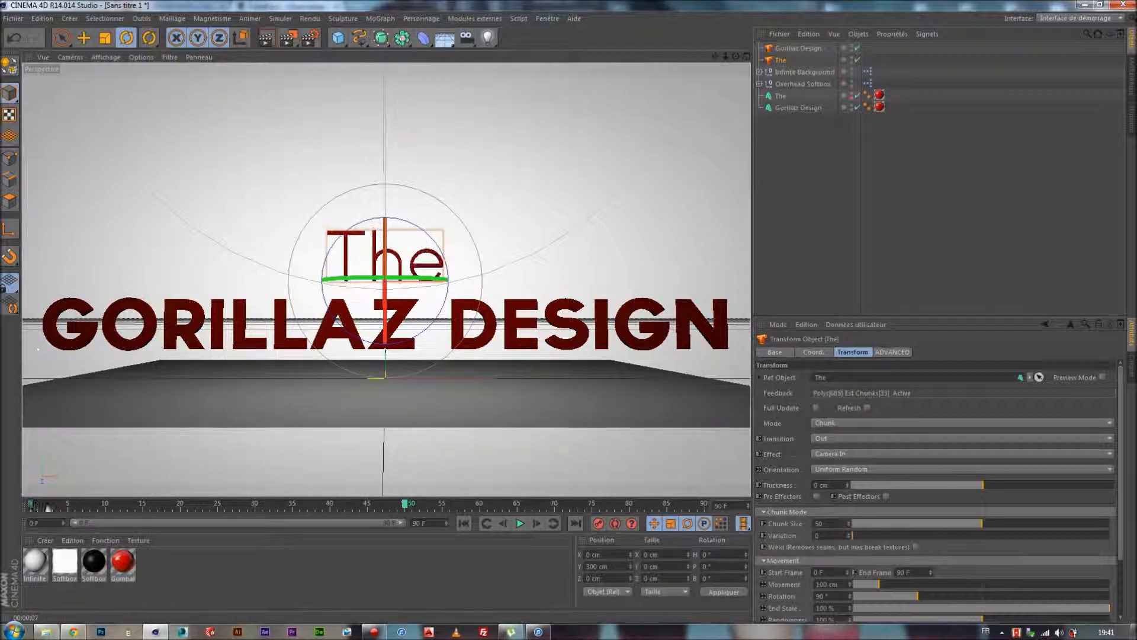
Step: Change the Transform's transition for "The" to In (Reverse), play the animation and rewind to frame 0
left_click(847, 438)
left_click(846, 463)
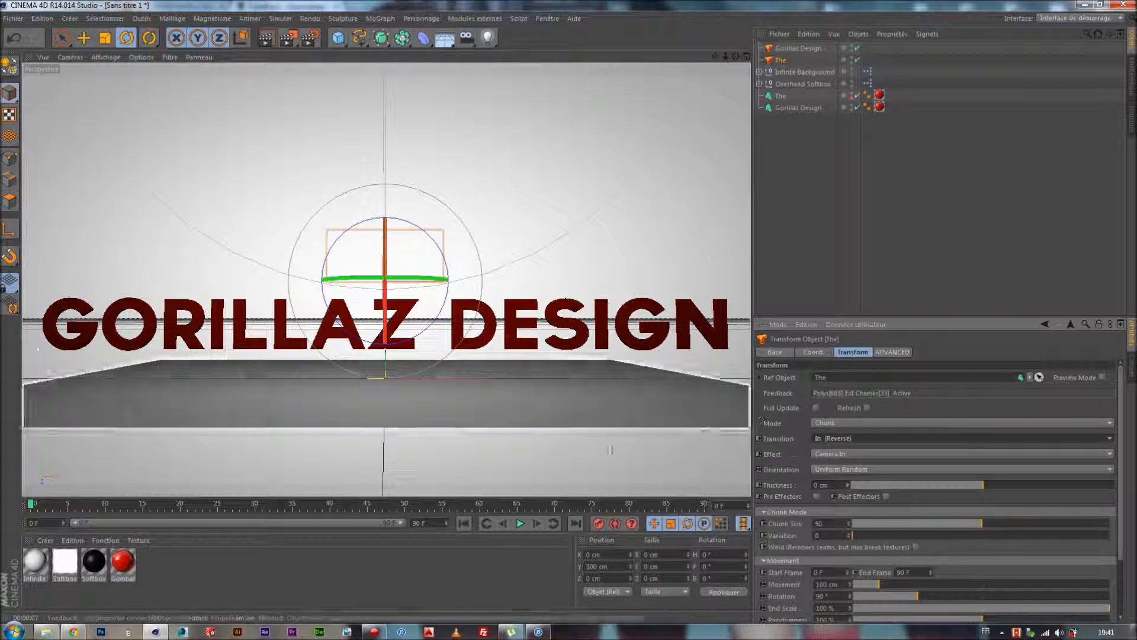
left_click(519, 525)
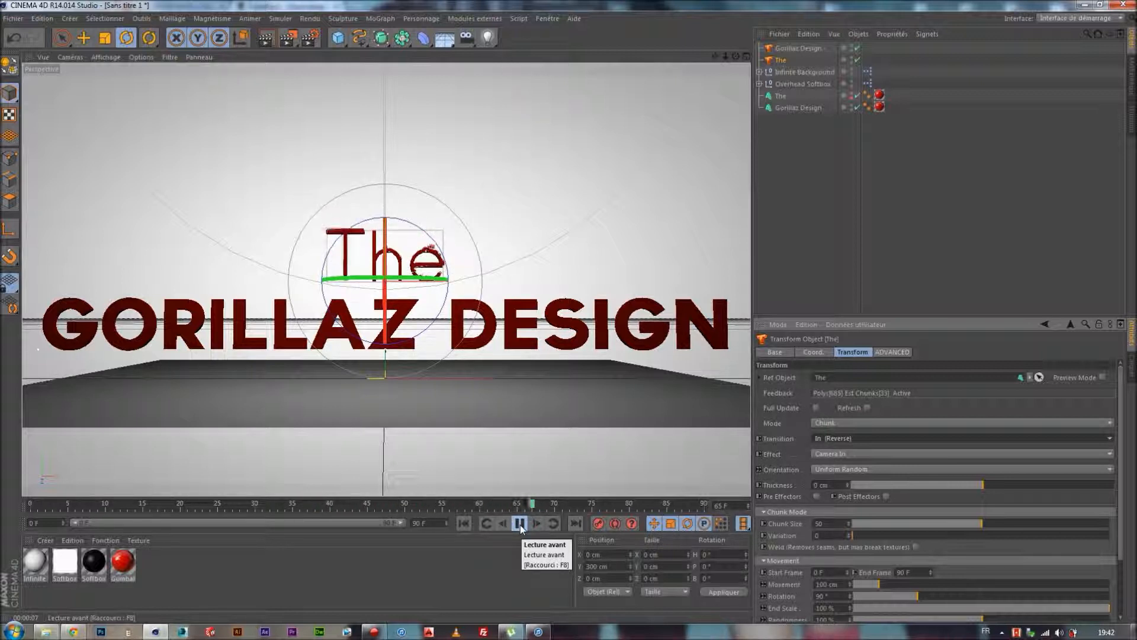
left_click(520, 524)
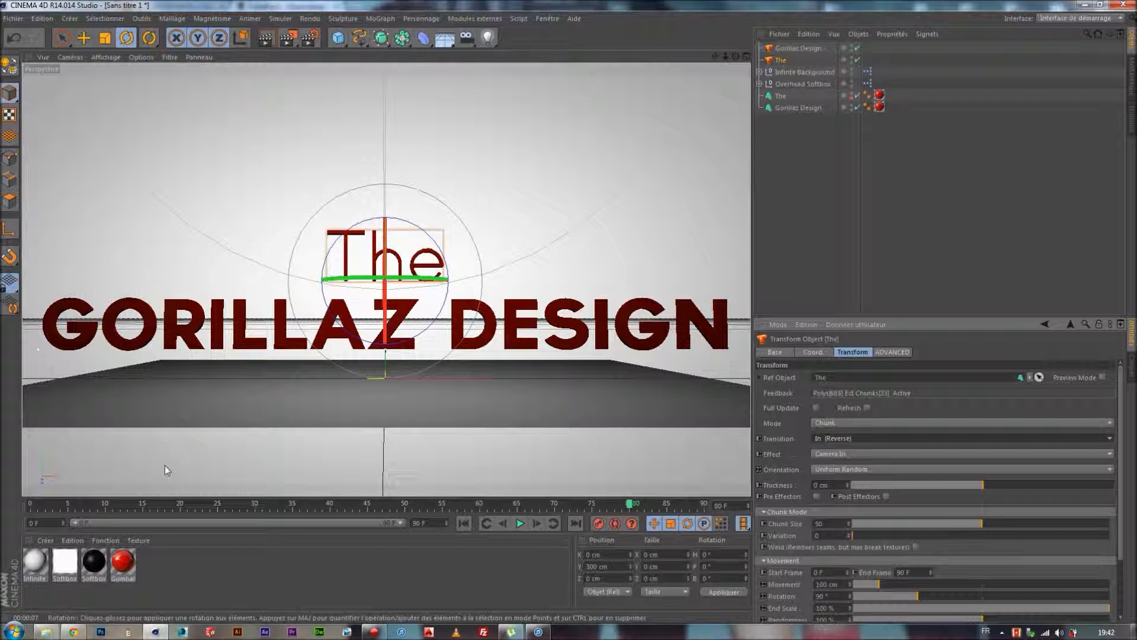
left_click(30, 500)
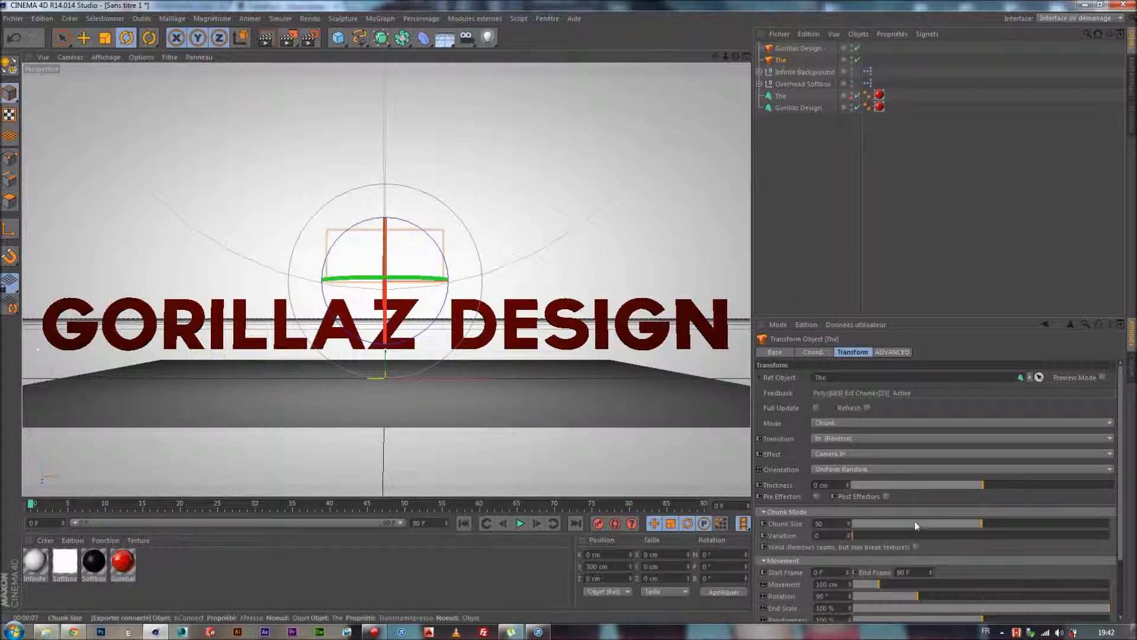
Step: Raise the chunk size for "The" to 79, play back the animation and return to frame 0
left_click_drag(991, 521, 1029, 525)
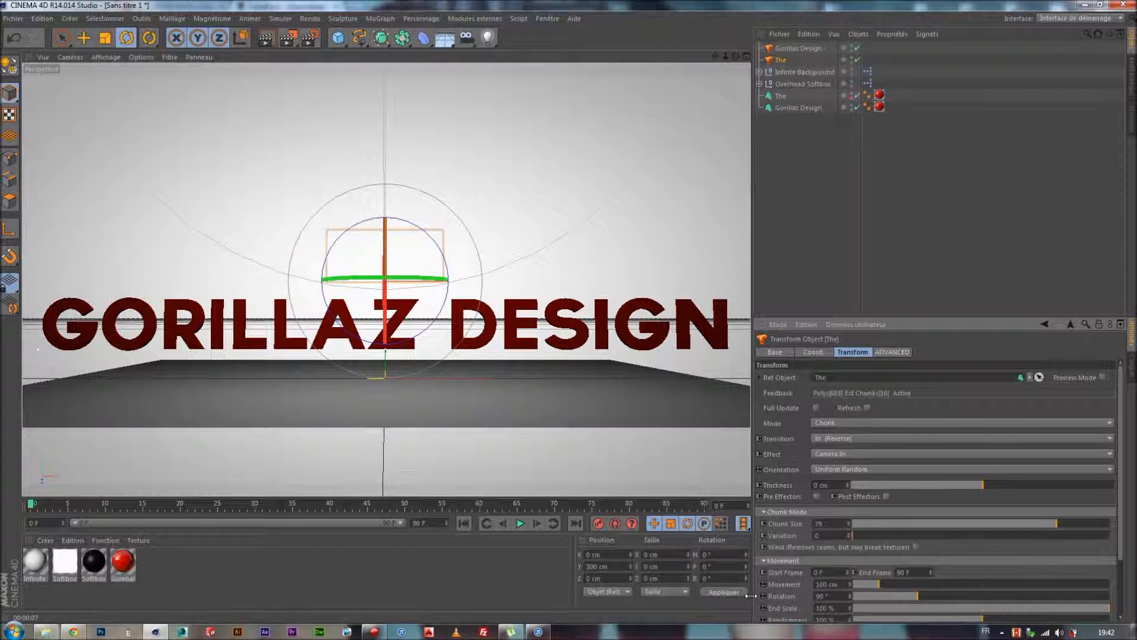
left_click(520, 524)
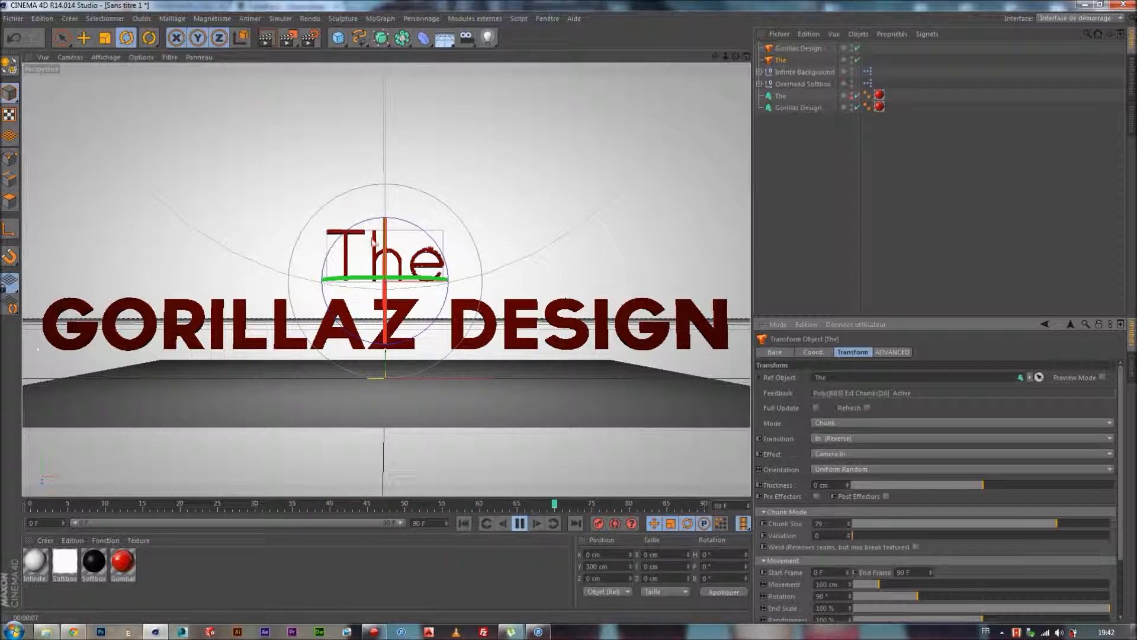
left_click(519, 523)
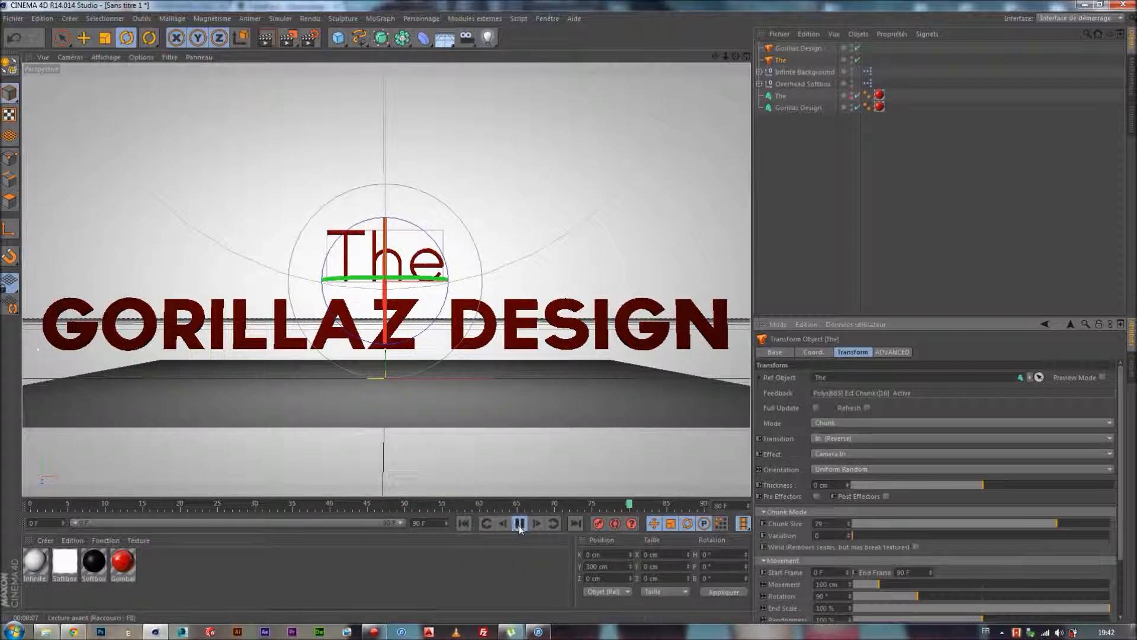
left_click(30, 504)
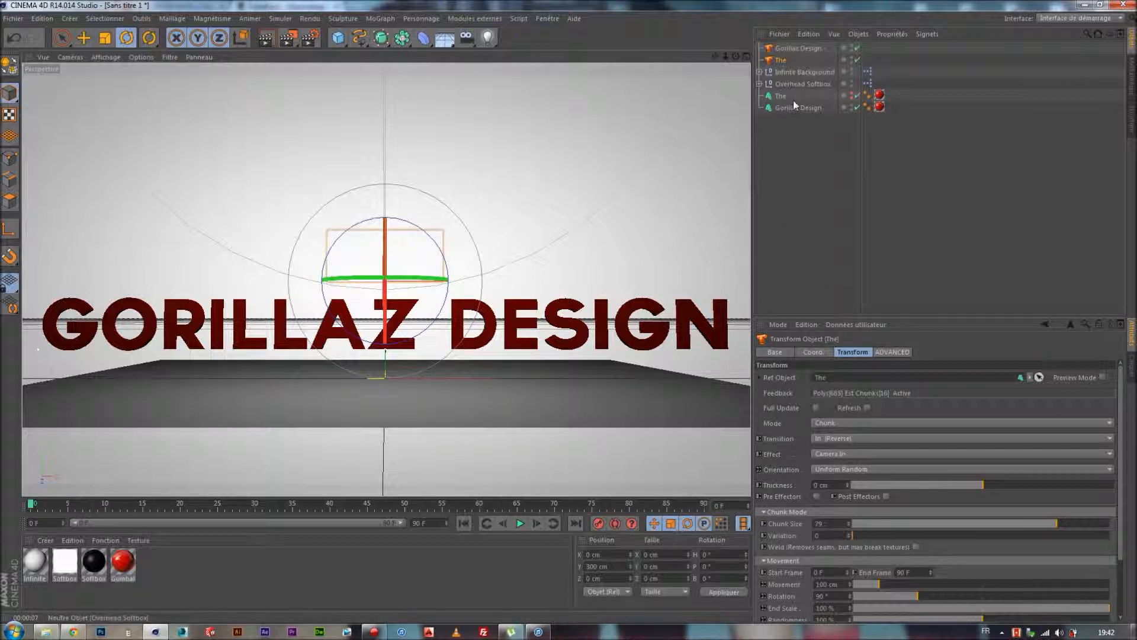
Step: Assign the text "Gorillaz Design" as Ref Object of the Transform named "Gorillaz Design" and set its mode to Chunk
left_click(784, 47)
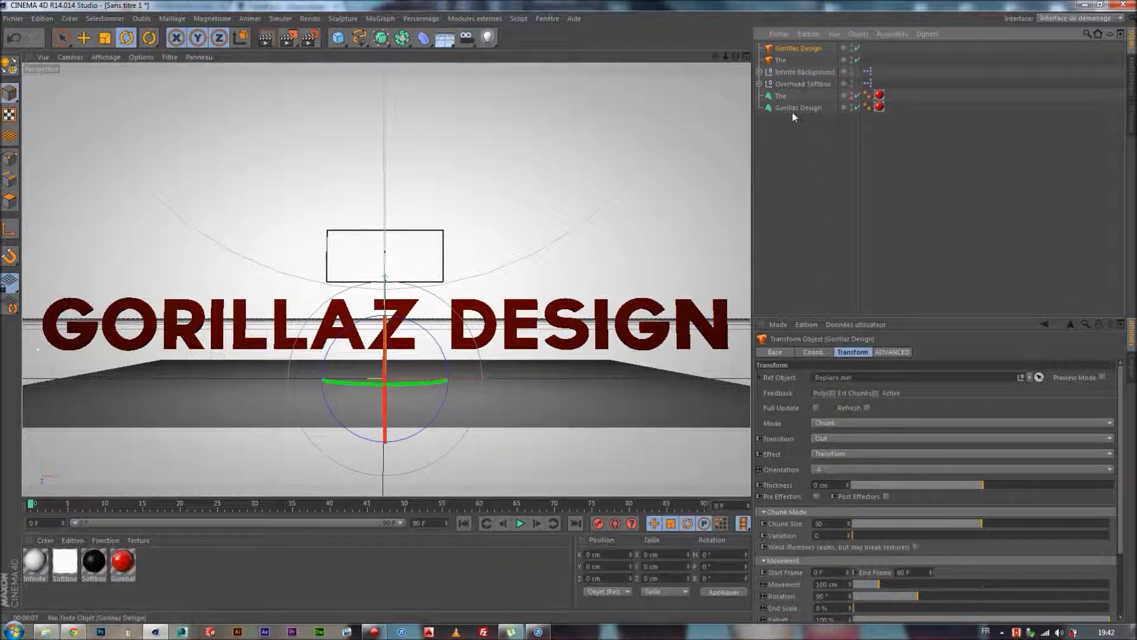
left_click_drag(793, 107, 847, 379)
left_click(837, 419)
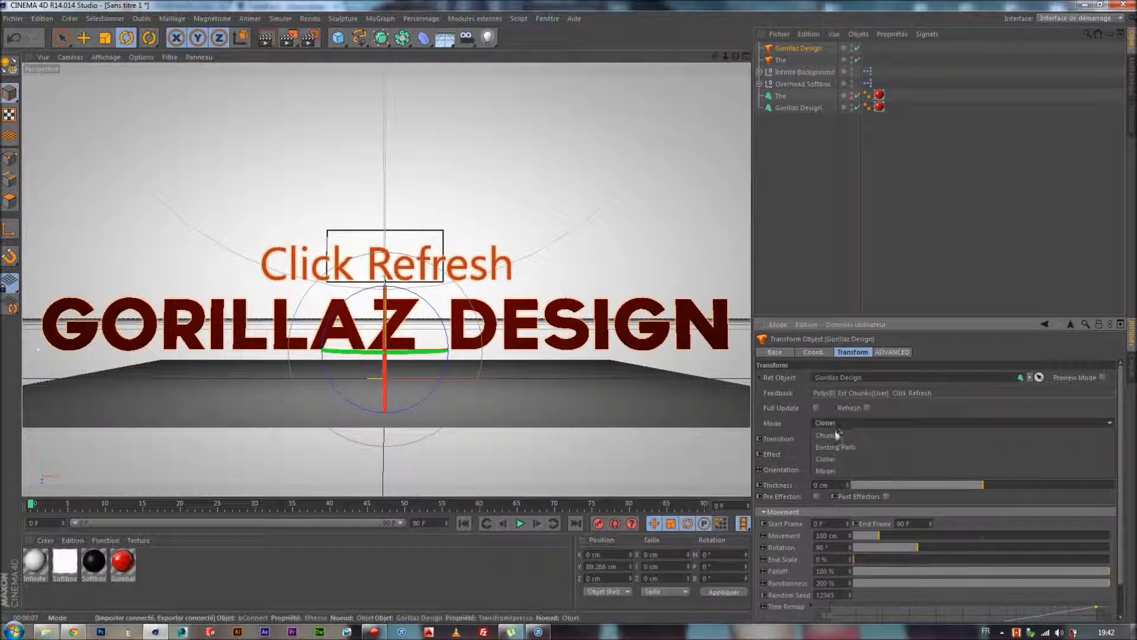
left_click(836, 434)
Step: Set the "Gorillaz Design" Transform's transition to In (Reverse) and its effect to Camera In, and refresh it
left_click(840, 438)
left_click(841, 452)
left_click(847, 452)
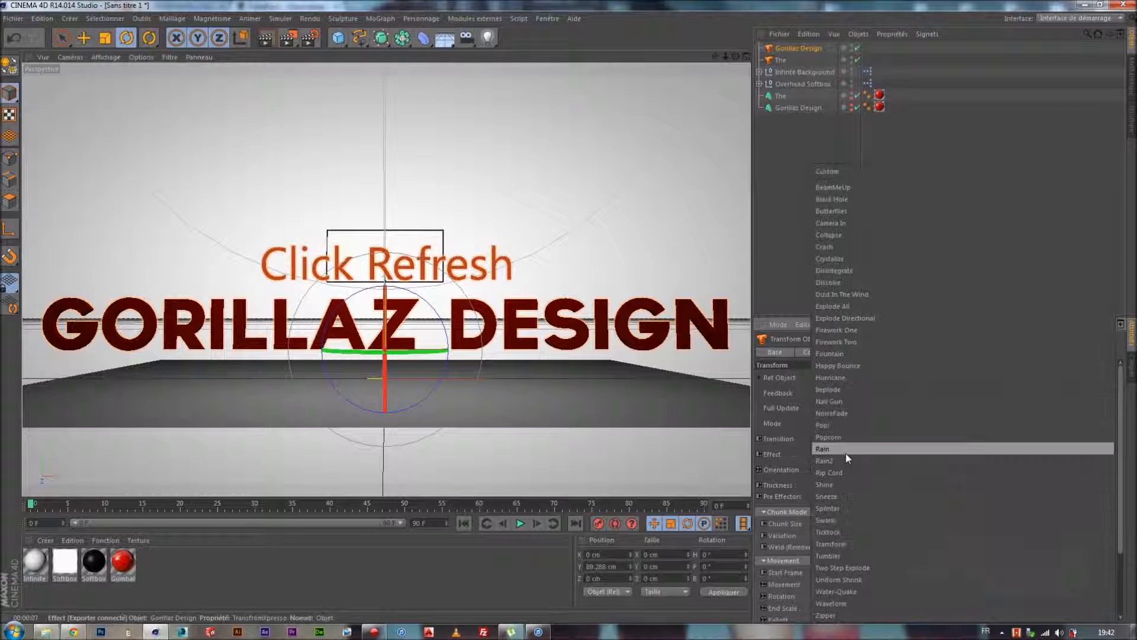
left_click(850, 223)
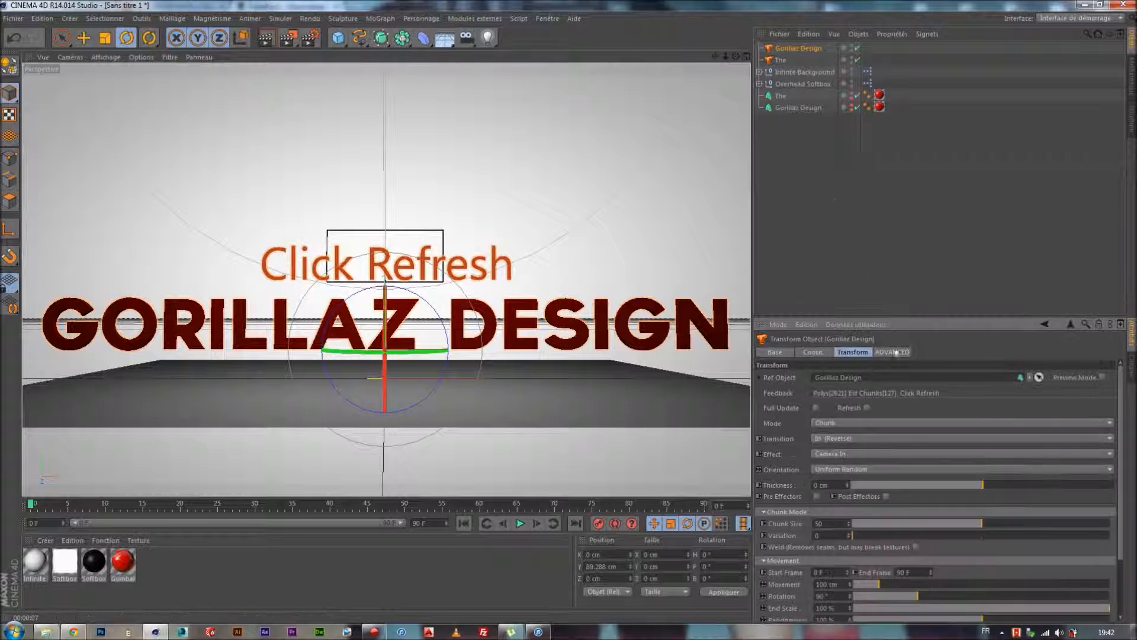
left_click(867, 408)
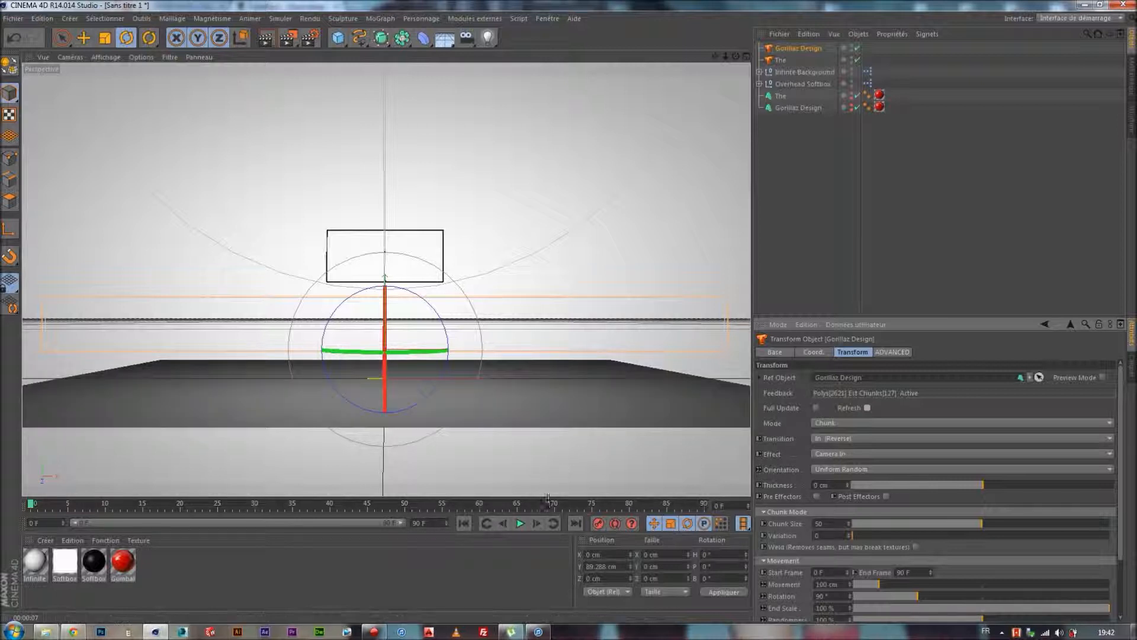
Step: Dismiss the application error and look through the movement settings of the Transform named "Gorillaz Design"
left_click(807, 109)
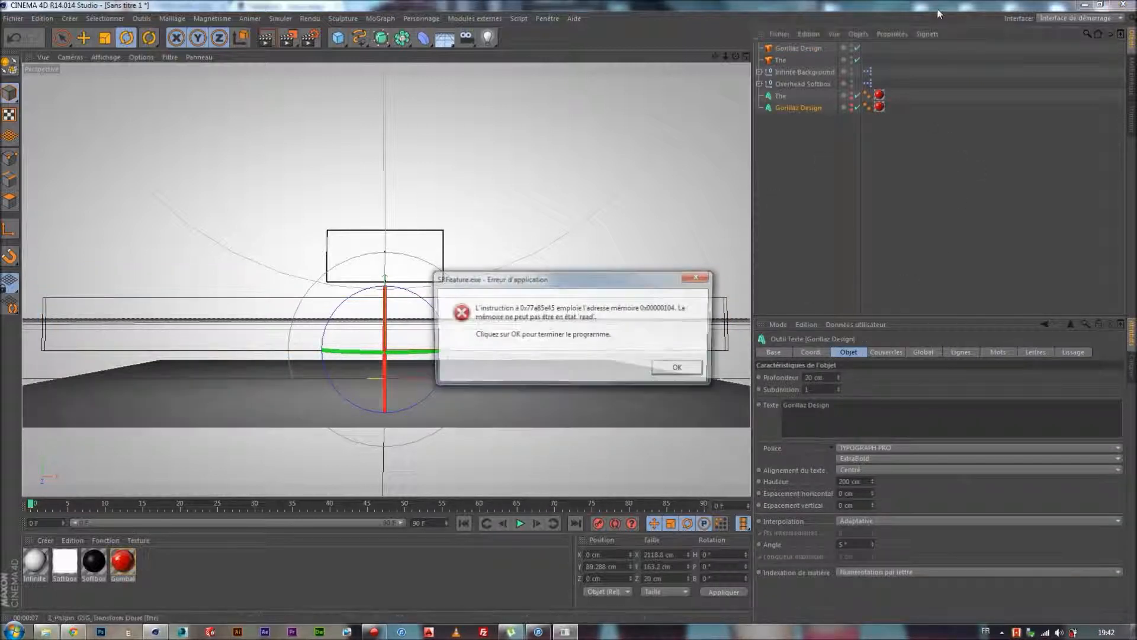
left_click(680, 369)
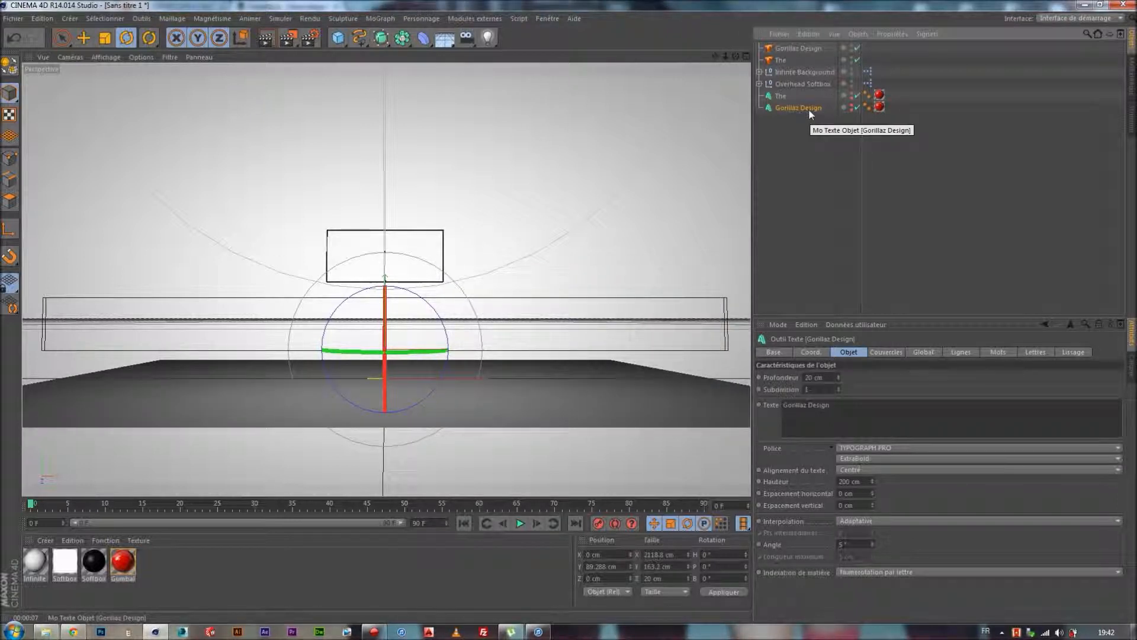
left_click(798, 51)
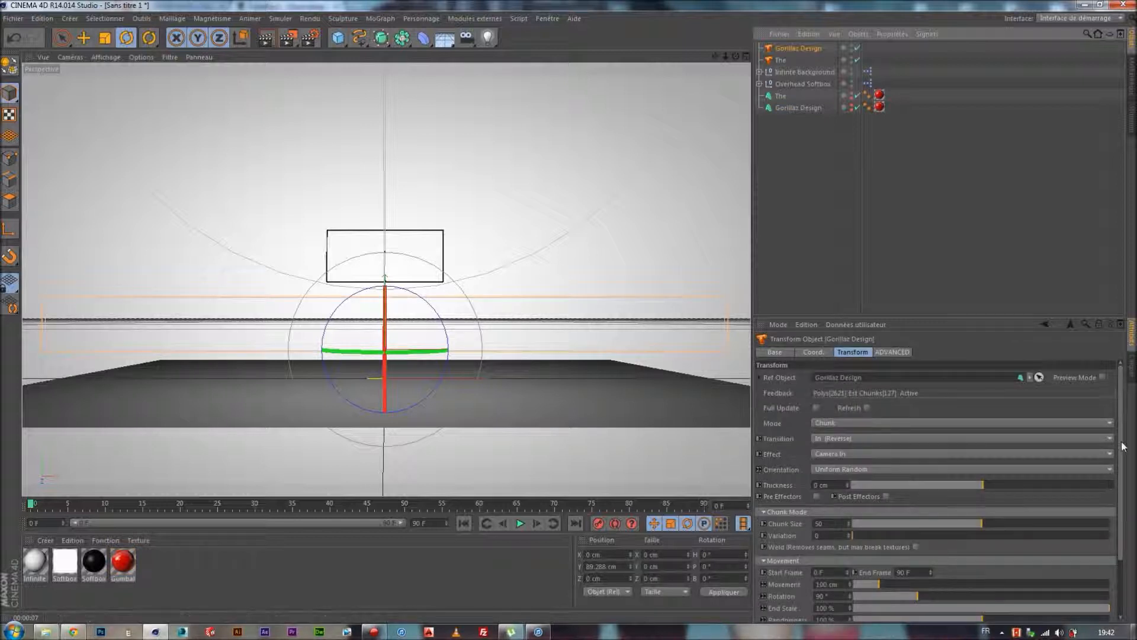
scroll(1123, 447, "down", 3)
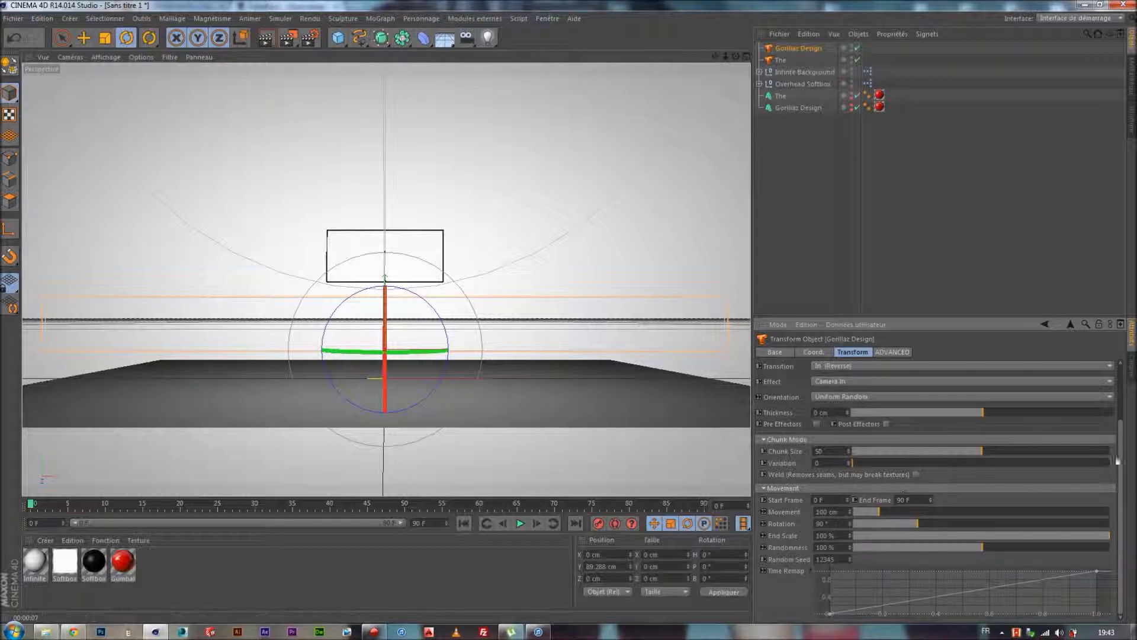
scroll(1124, 483, "up", 3)
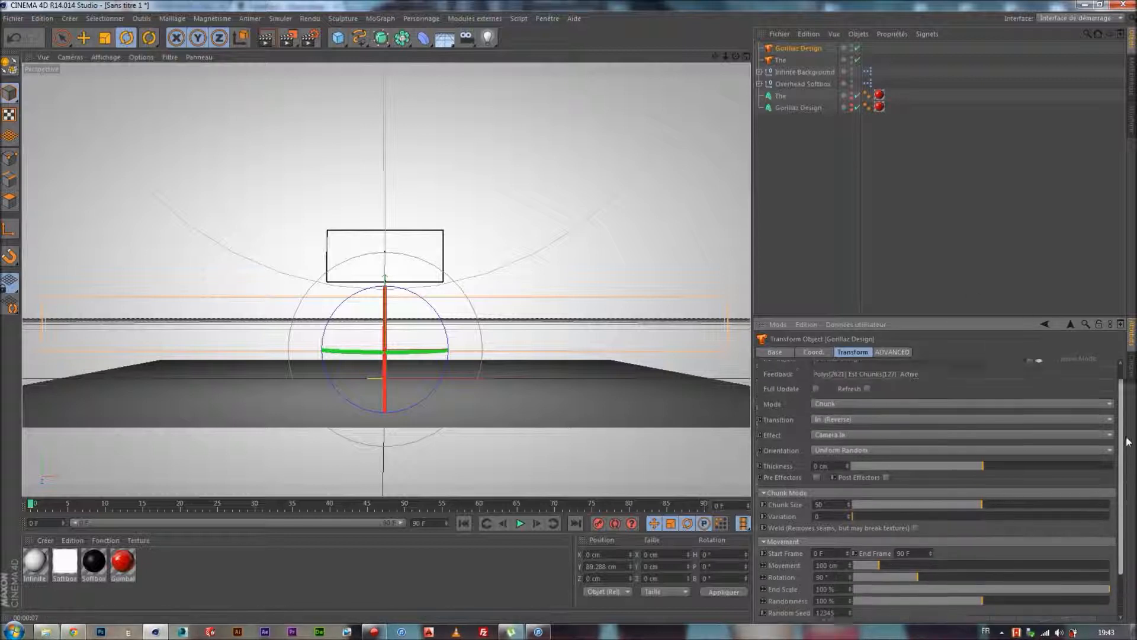
Step: Set the End Frame of the Transform "The" to 30 F and the Start Frame of the Transform "Gorillaz Design" to 15 F
left_click(782, 63)
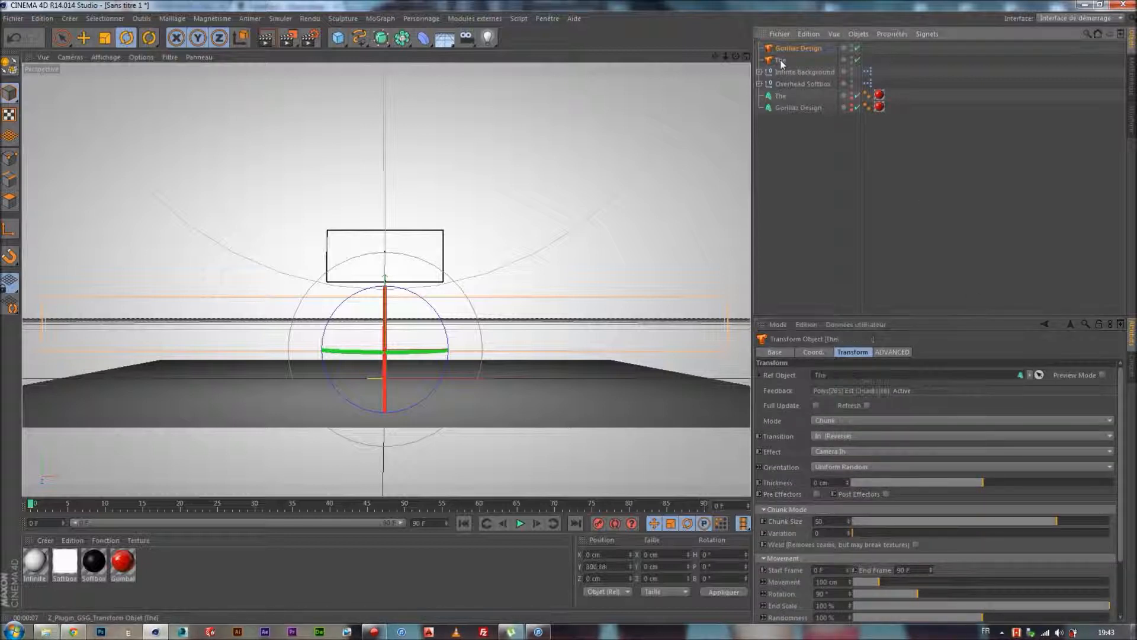
double_click(904, 570)
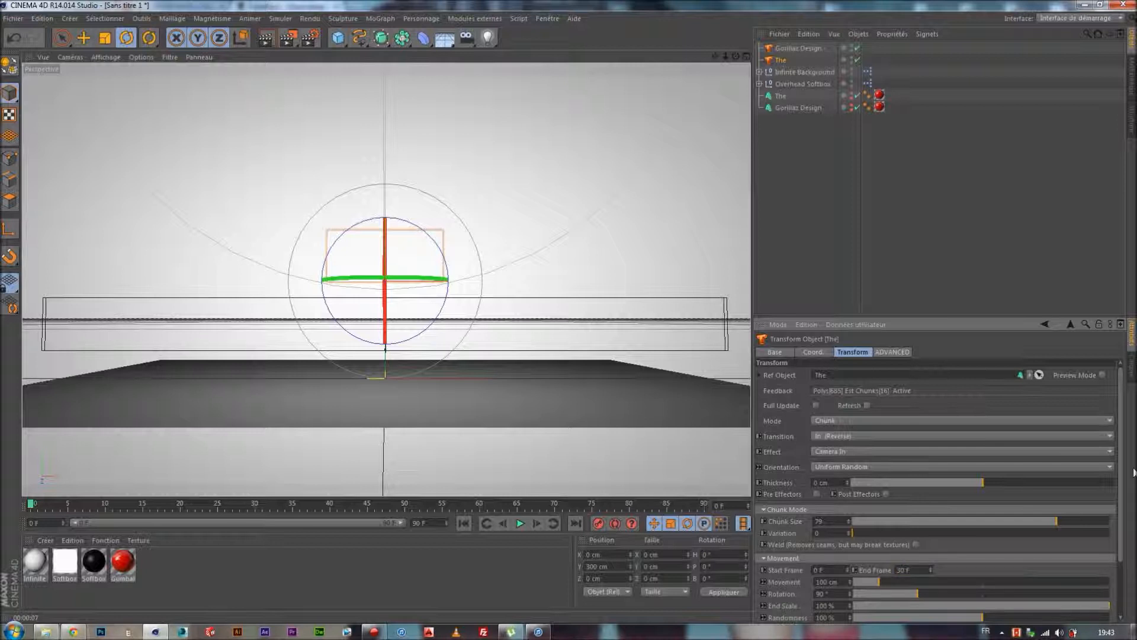
left_click(793, 49)
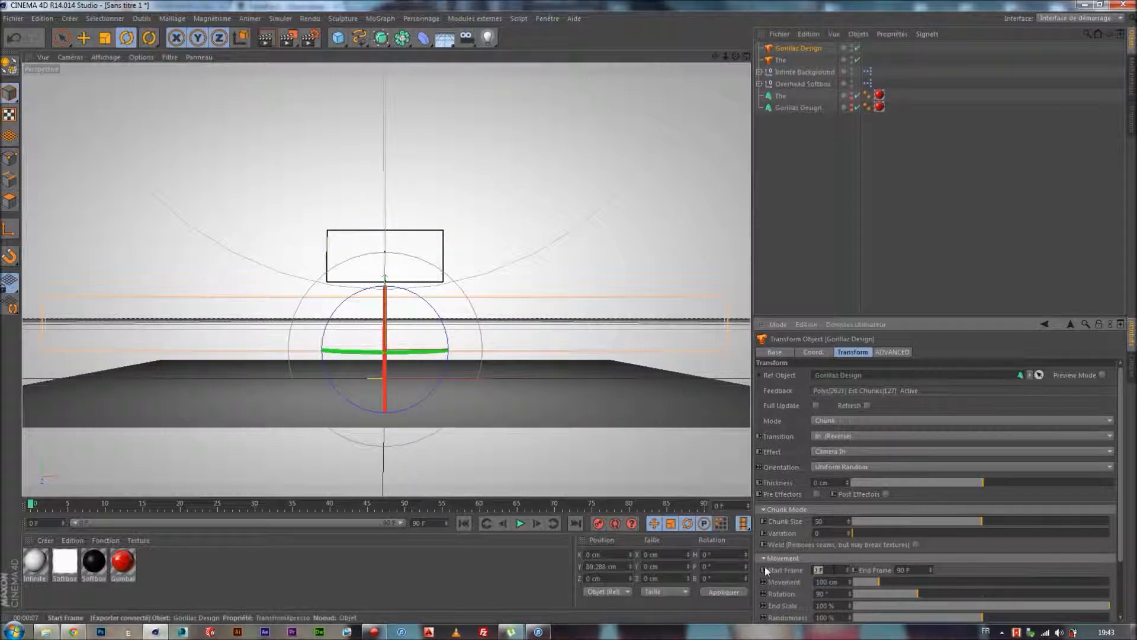
type("1")
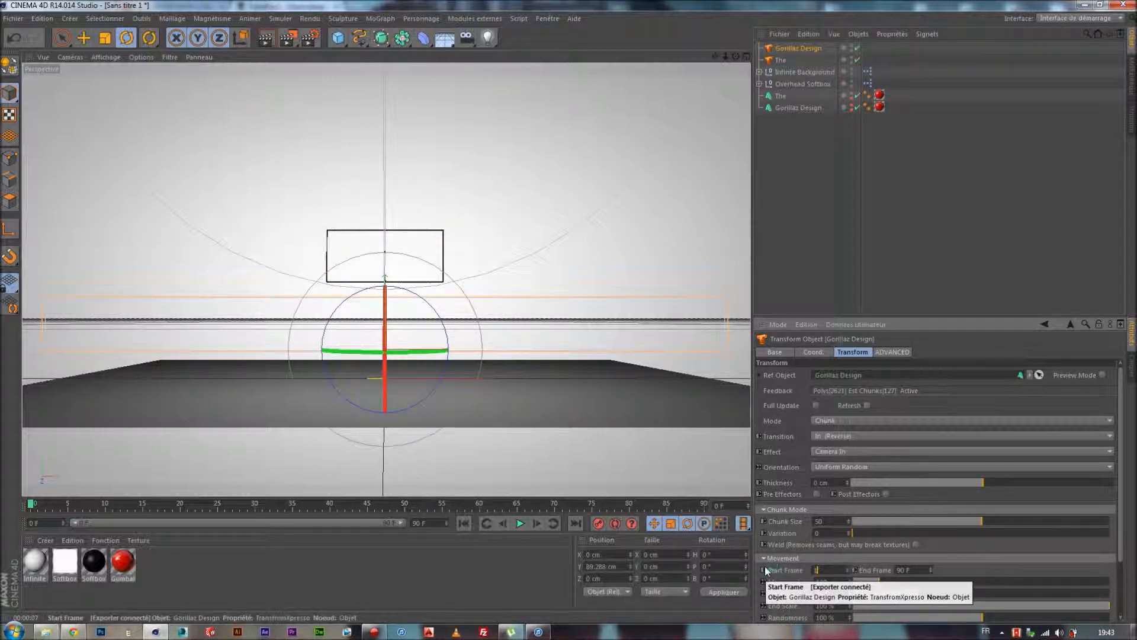
type("5")
key("Return")
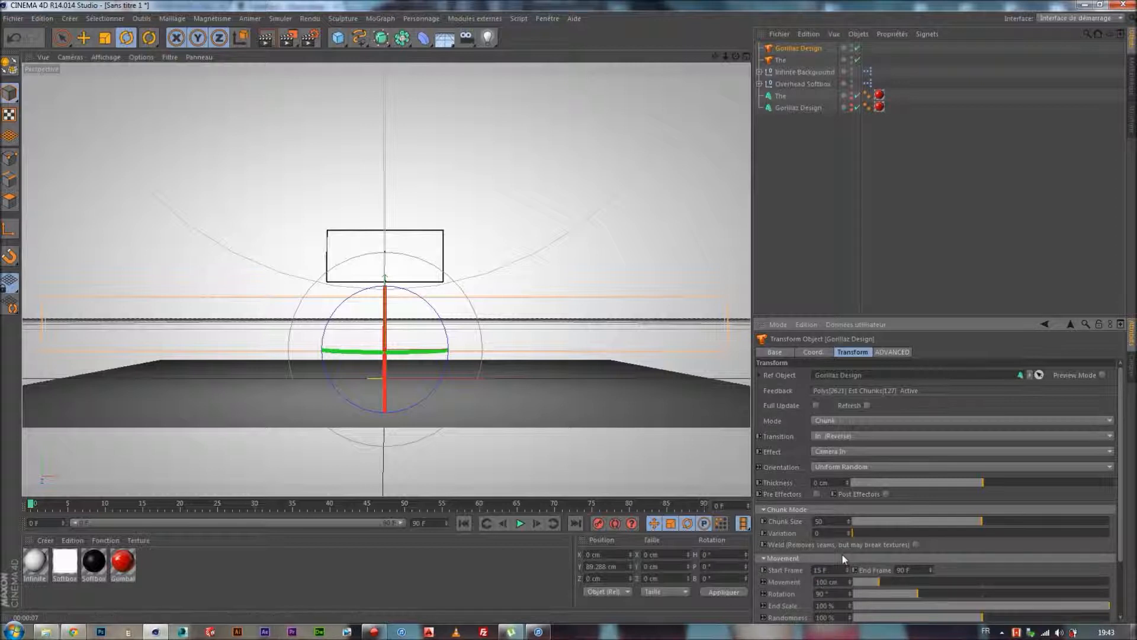
Step: Play back the staggered title animation and rewind to frame 0
left_click(520, 524)
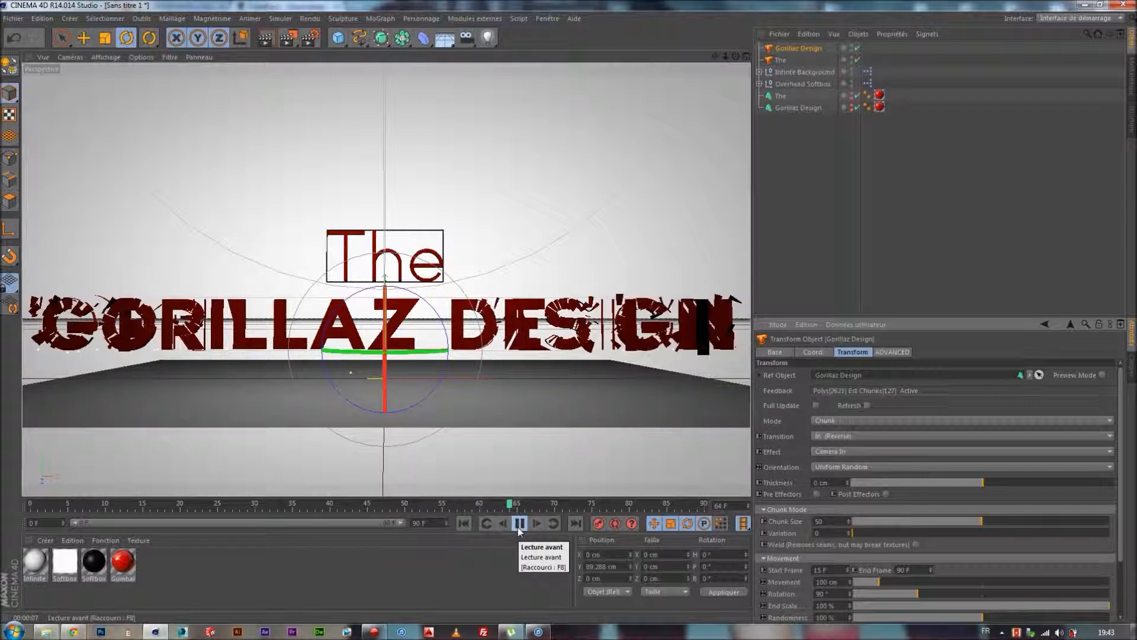
left_click(520, 523)
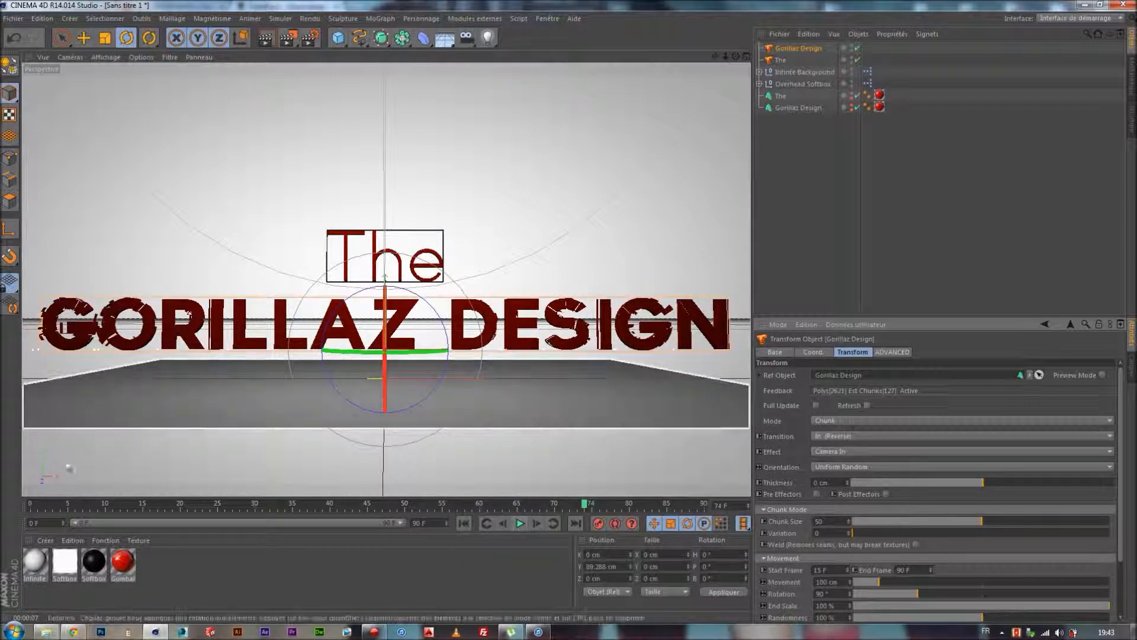
left_click(31, 506)
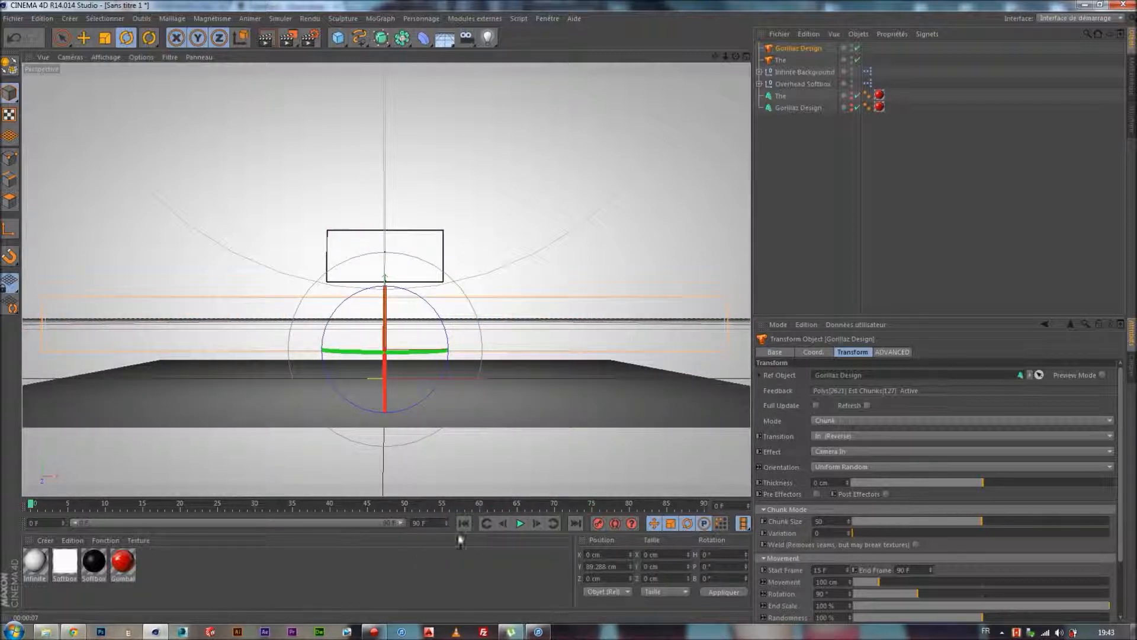
Step: Replay the animation, pause it at frame 33 and render that frame in the viewport
left_click(520, 528)
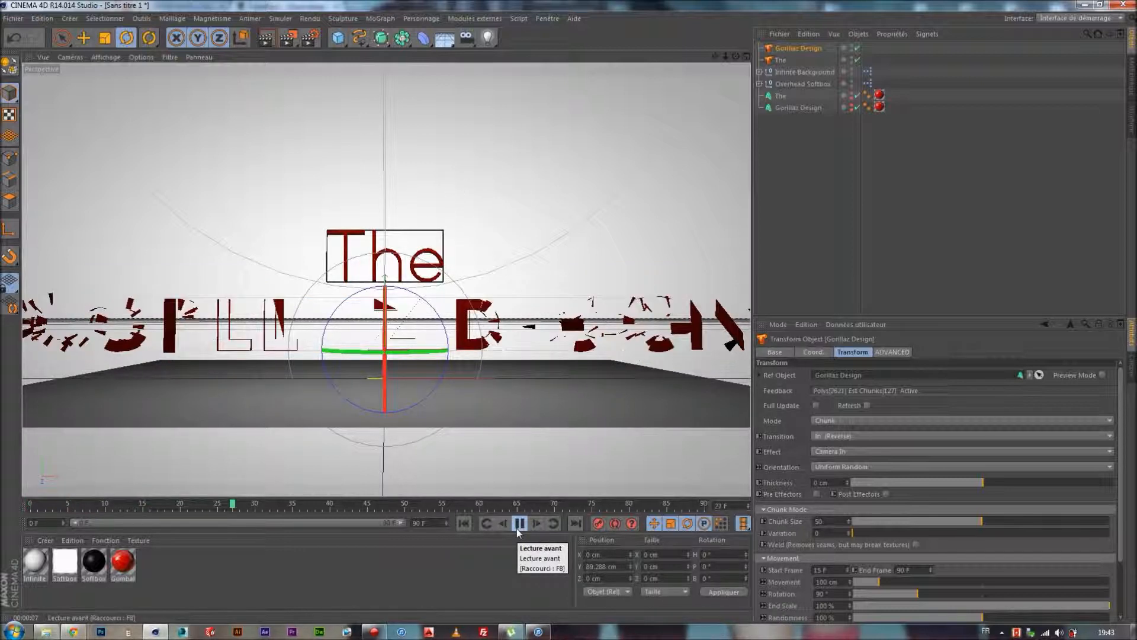
left_click(519, 526)
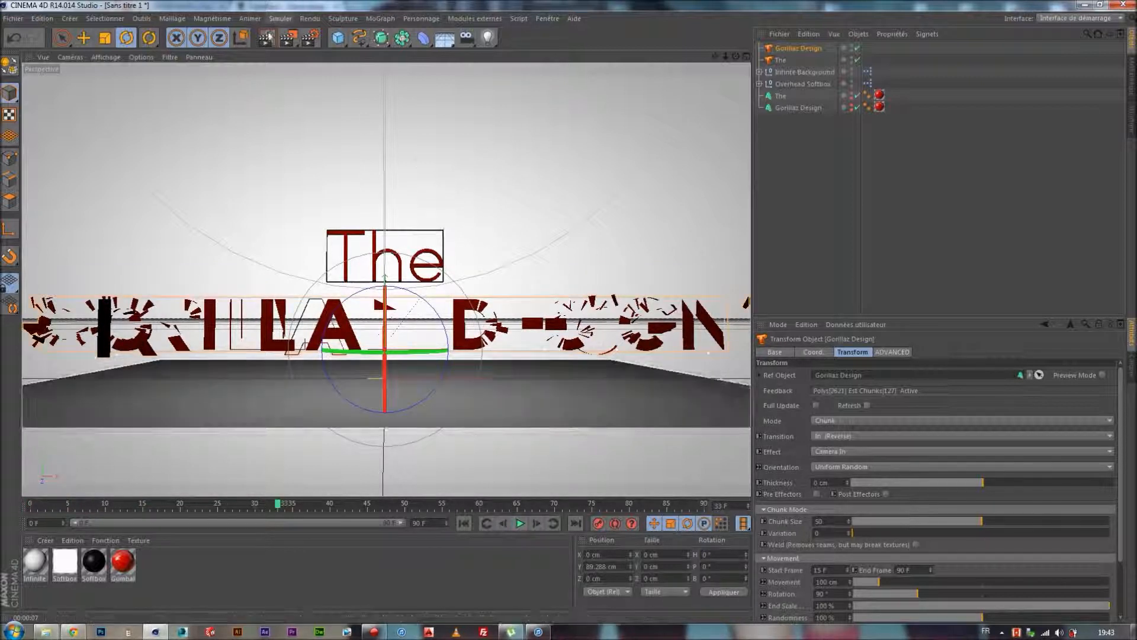
left_click(267, 38)
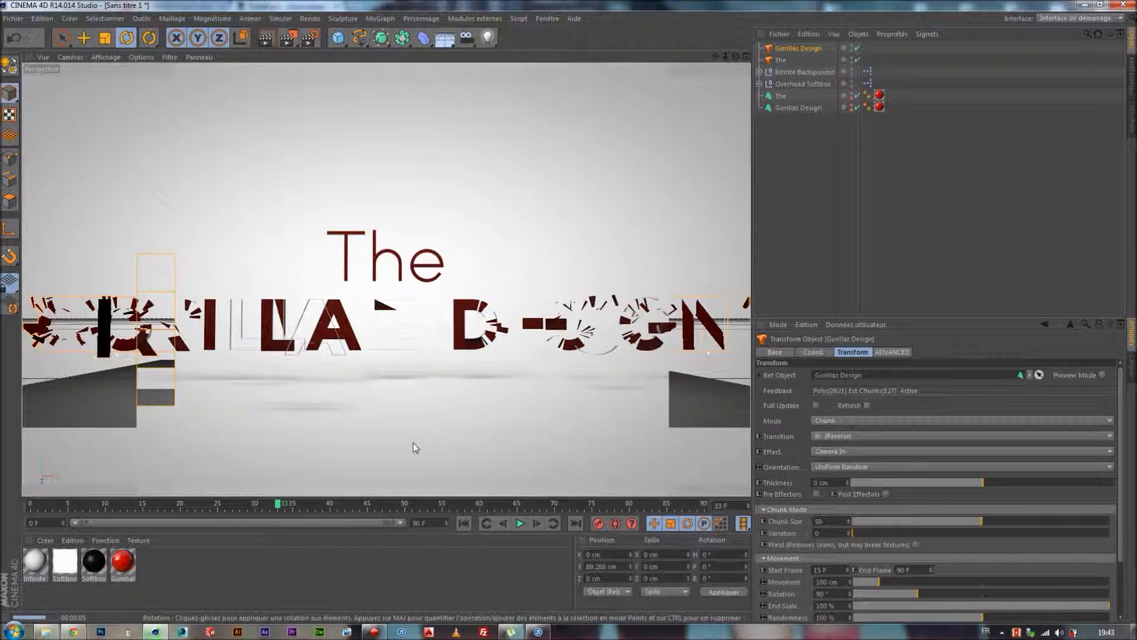
left_click(402, 577)
left_click(341, 279)
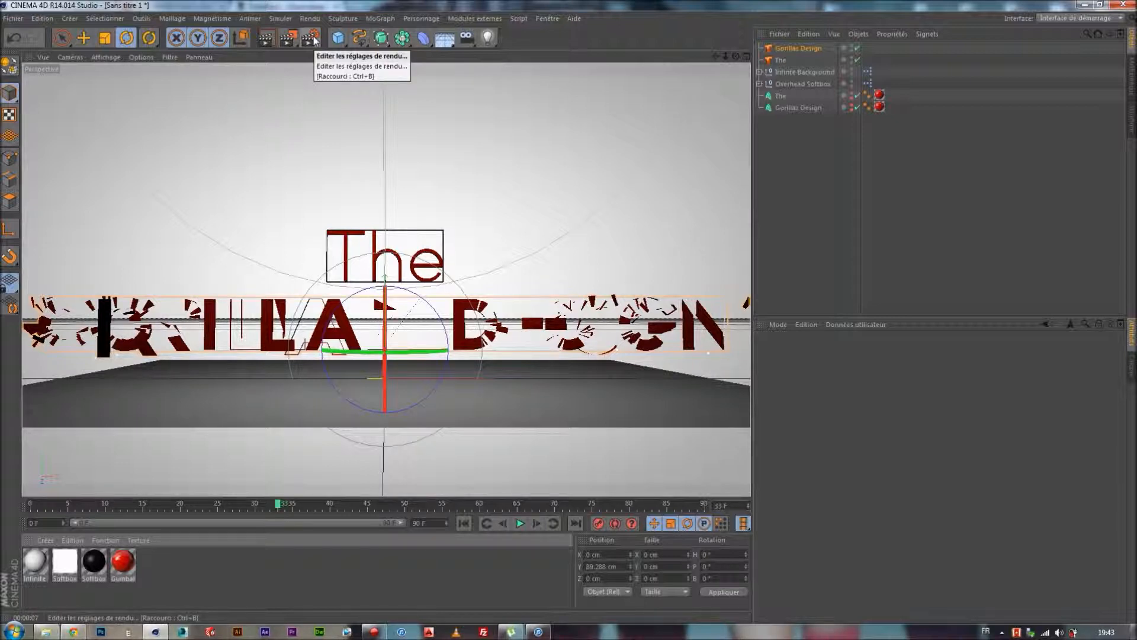
Step: Examine the output options and the list of available effects in the render settings, and close them
left_click(312, 39)
left_click_drag(305, 313, 512, 103)
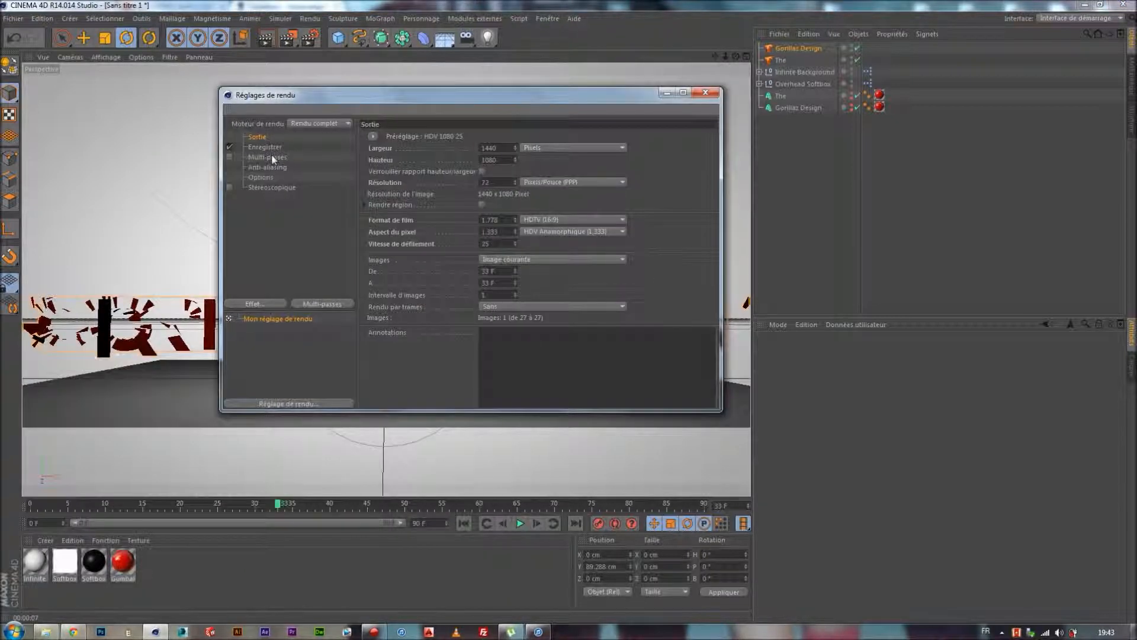
left_click(253, 304)
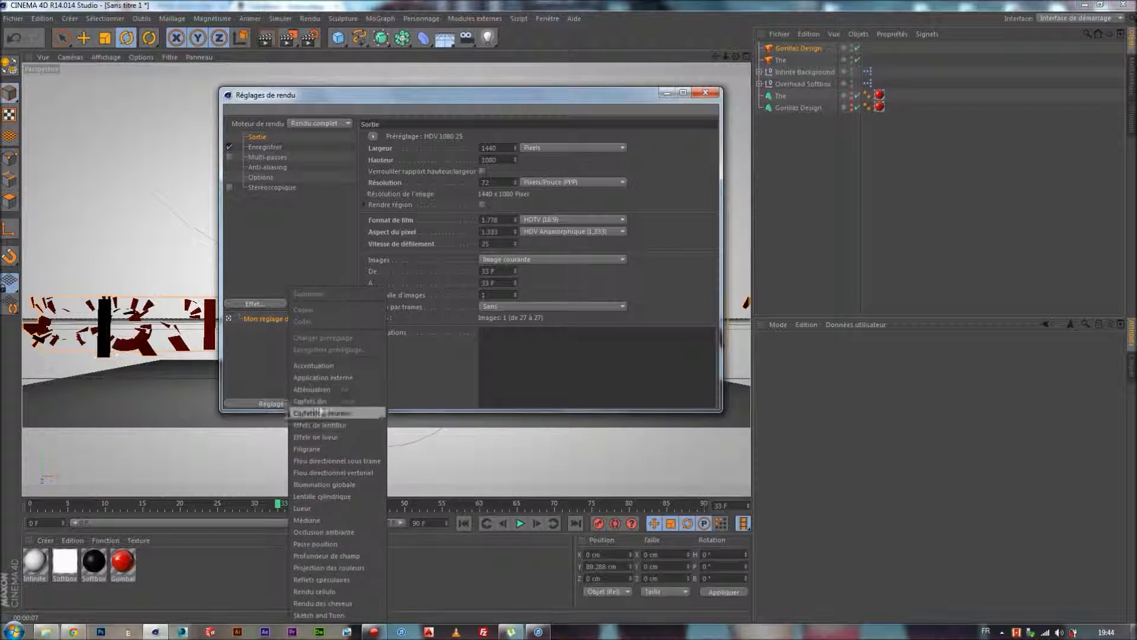
left_click(272, 227)
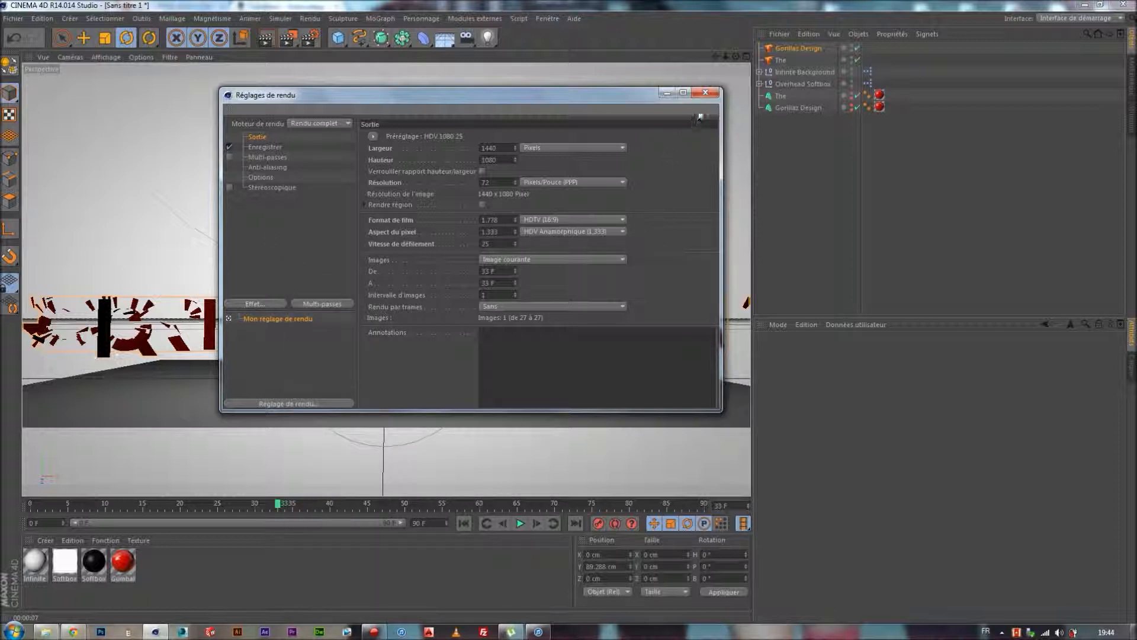
left_click(706, 93)
left_click(294, 41)
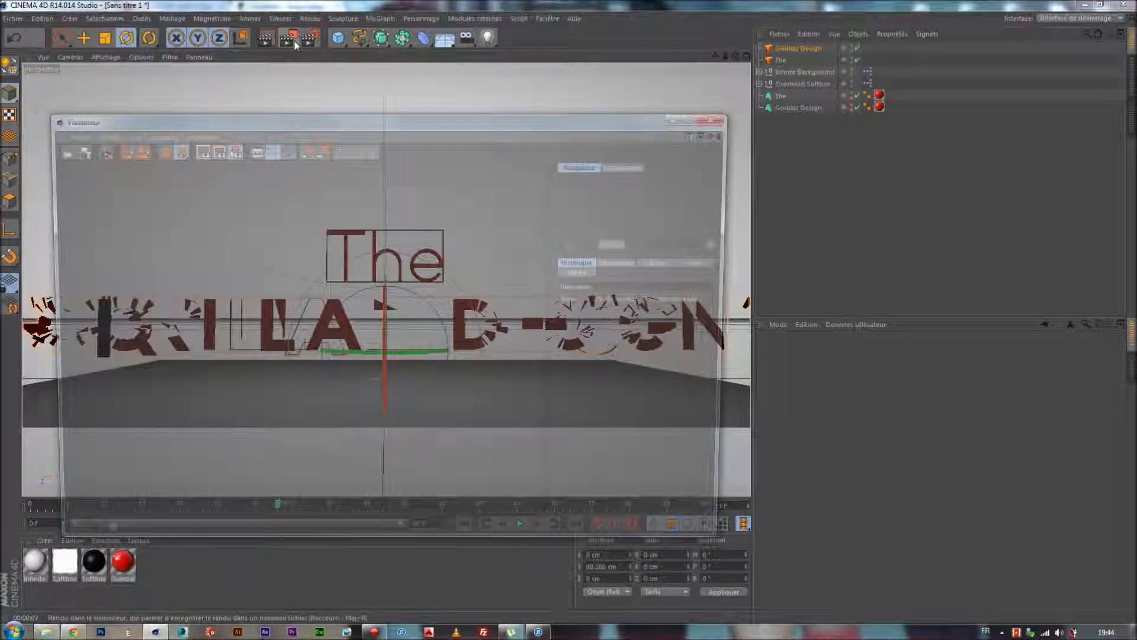
left_click(721, 116)
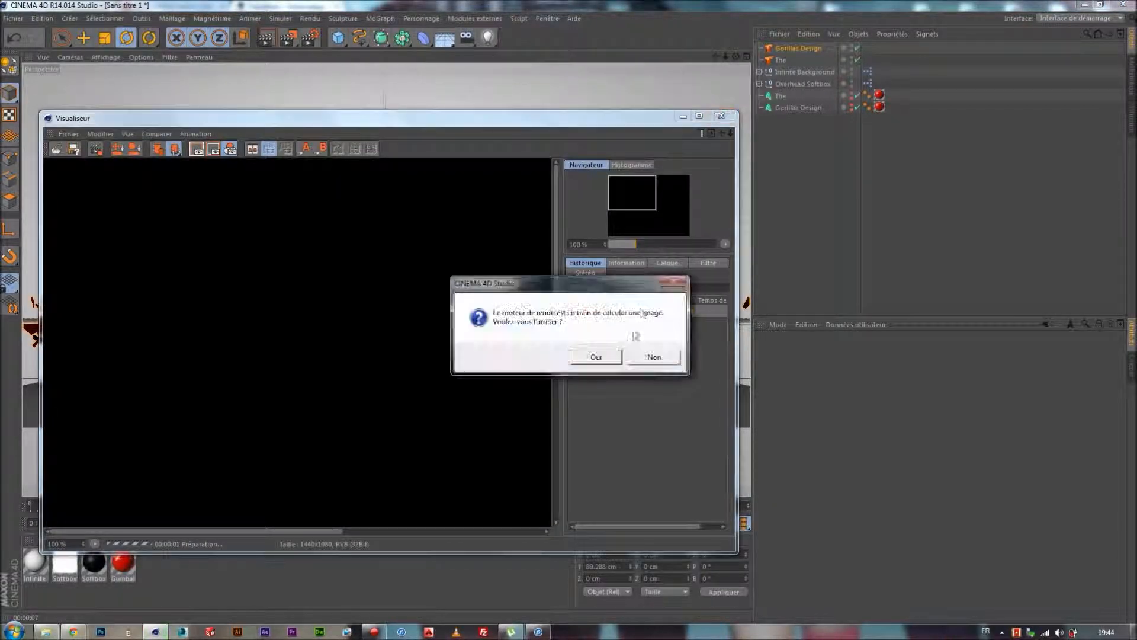
left_click(594, 356)
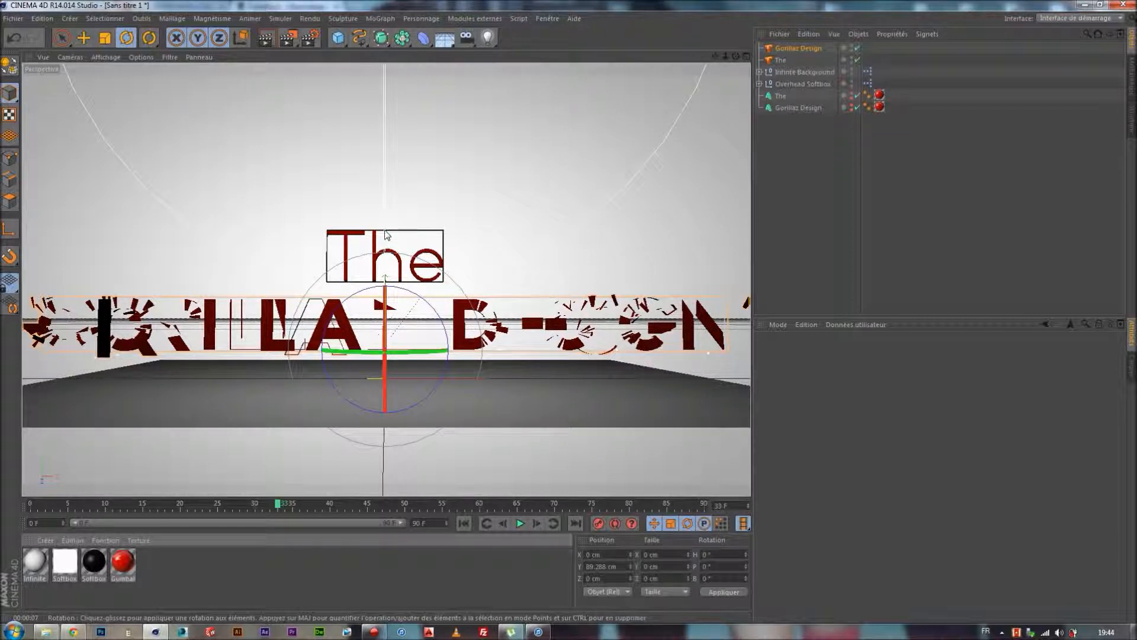
left_click(377, 632)
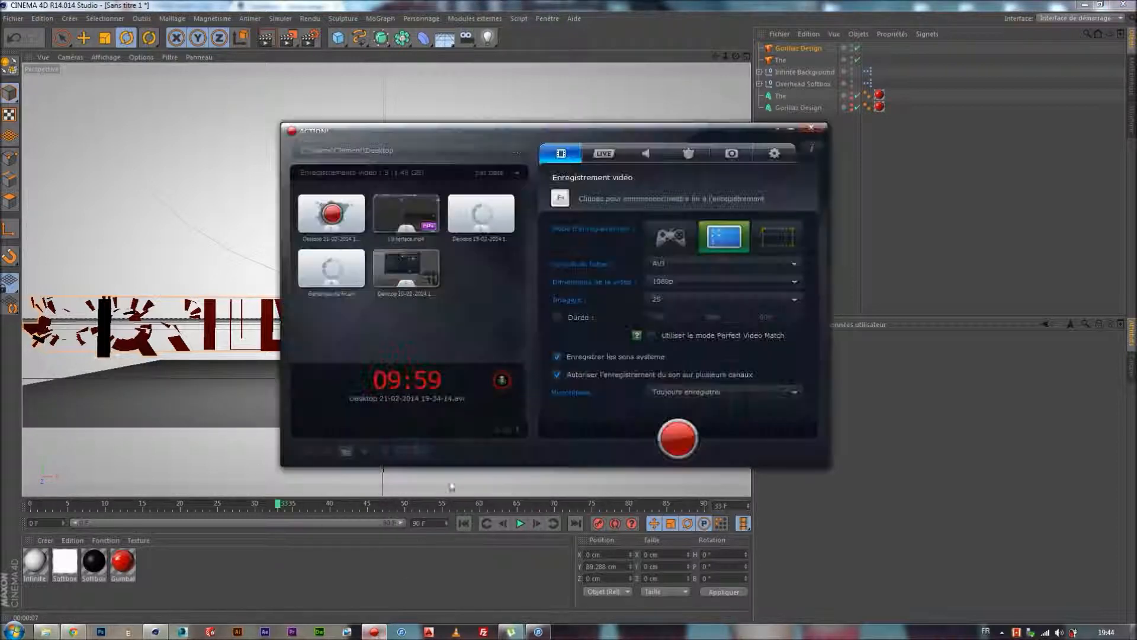